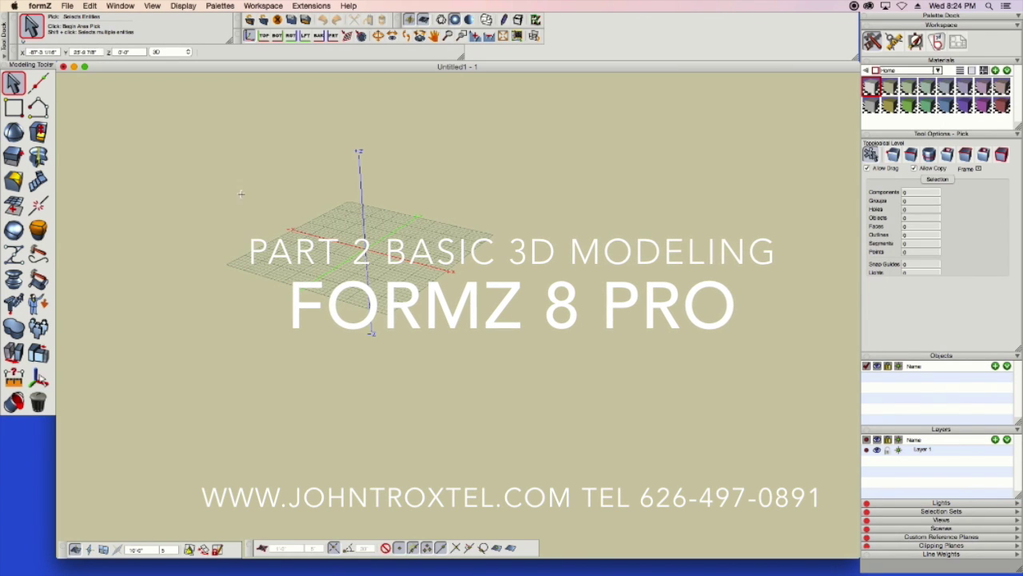
Choose the plain two-corner Rectangle tool from the Draw 1 flyout
{"action": "left_click", "coordinate": [38, 205]}
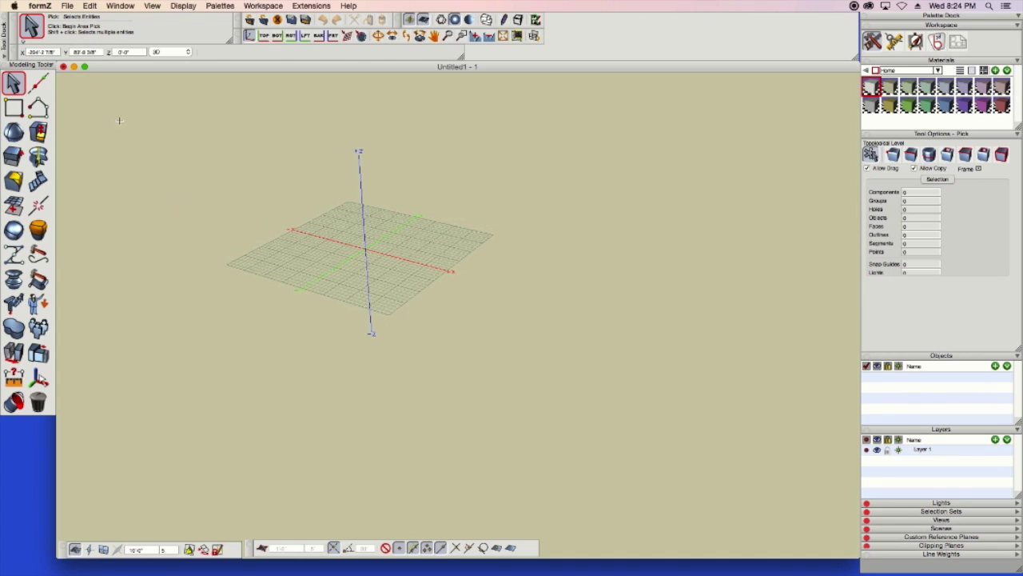
{"action": "left_click", "coordinate": [12, 108]}
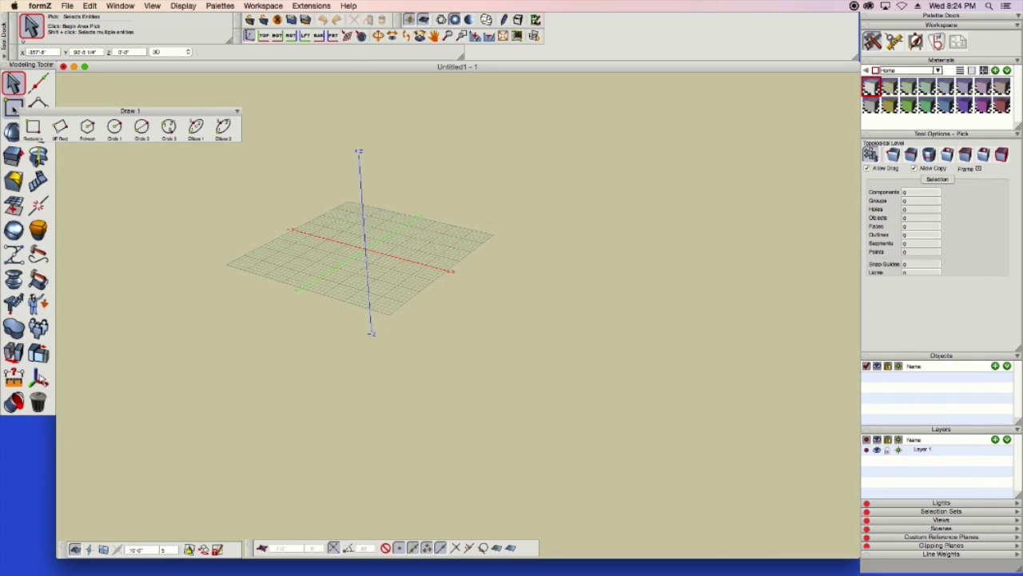
{"action": "left_click", "coordinate": [38, 104]}
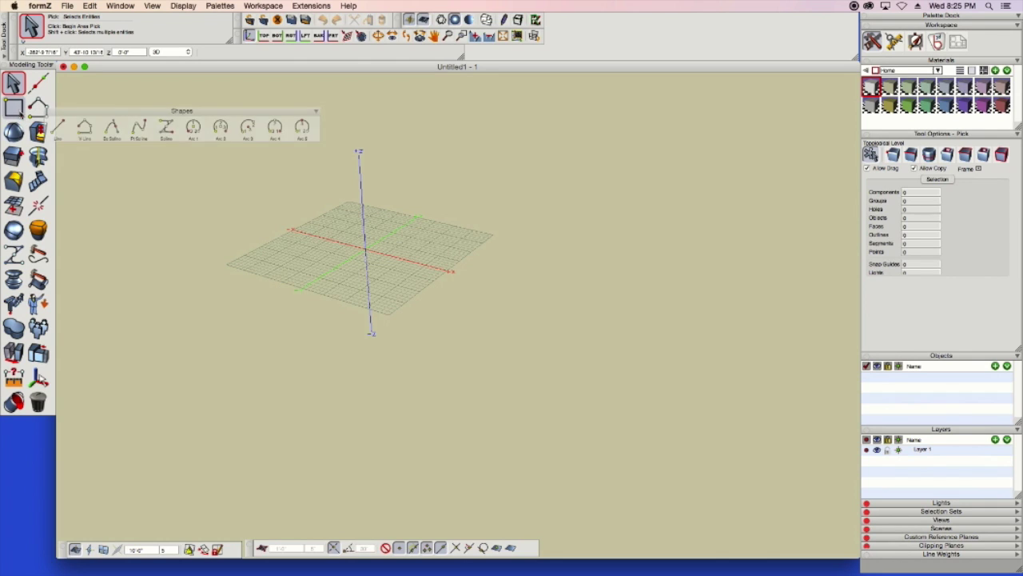
{"action": "left_click", "coordinate": [13, 108]}
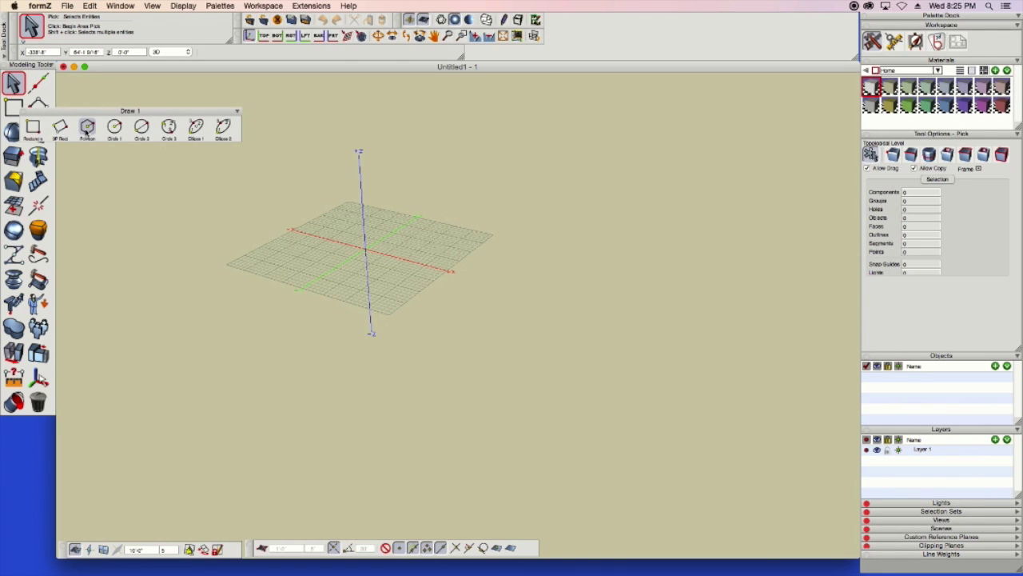
{"action": "left_click", "coordinate": [13, 108]}
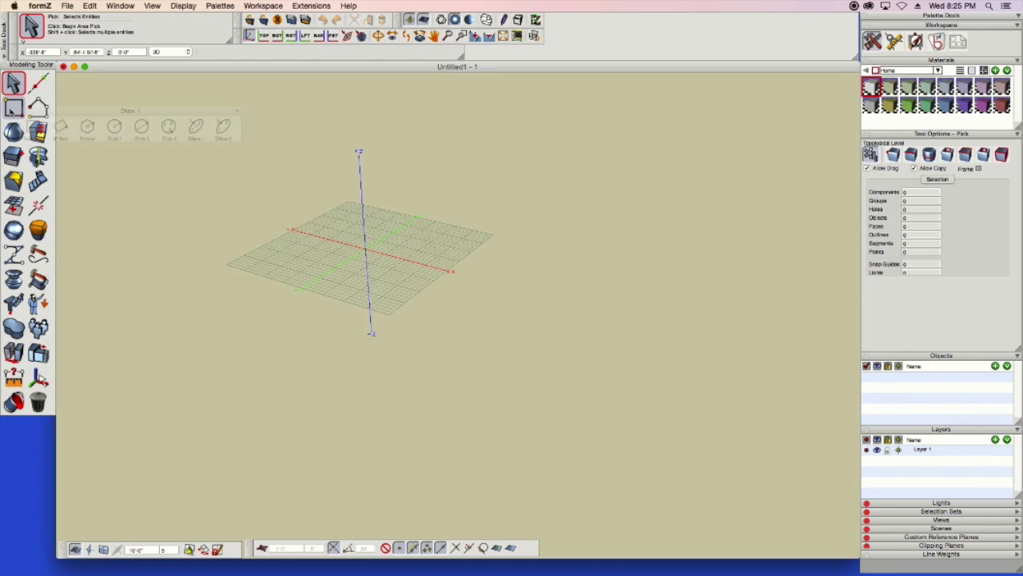
{"action": "left_click", "coordinate": [11, 113]}
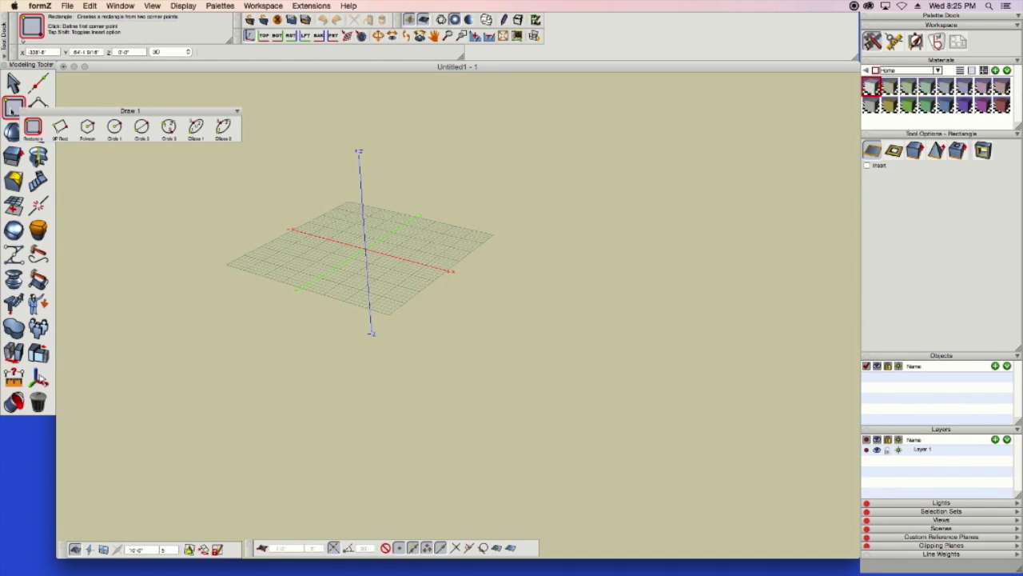
{"action": "left_click", "coordinate": [36, 128]}
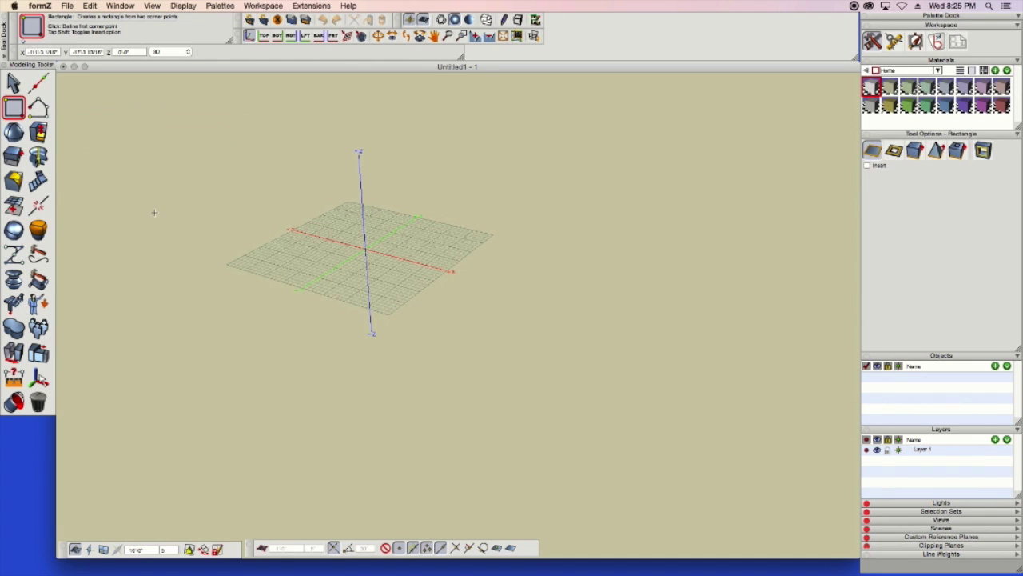
Draw a flat rectangle across the origin on the ground grid
{"action": "scroll", "coordinate": [344, 226], "scroll_direction": "up", "scroll_amount": 5}
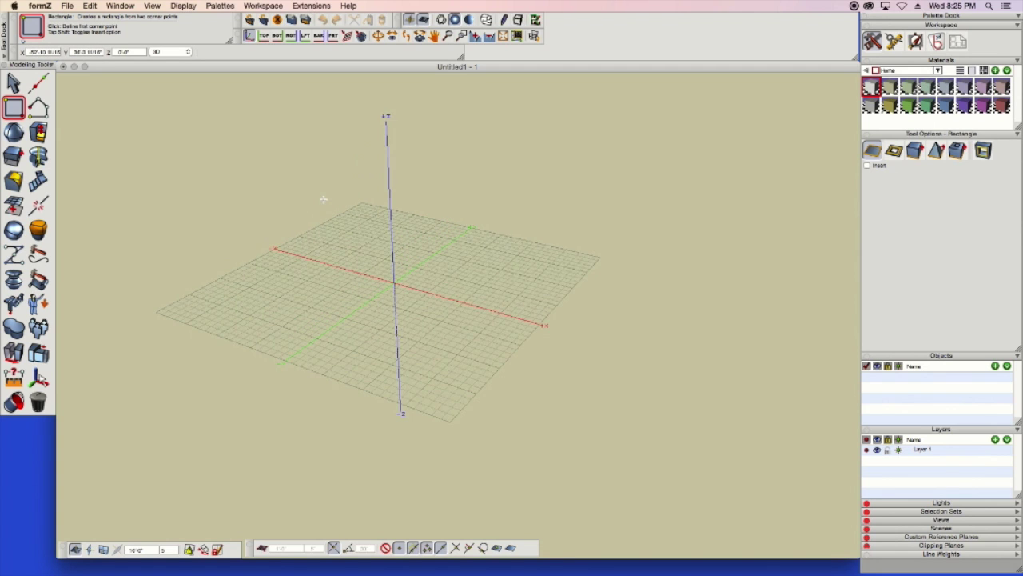
{"action": "left_click", "coordinate": [379, 254]}
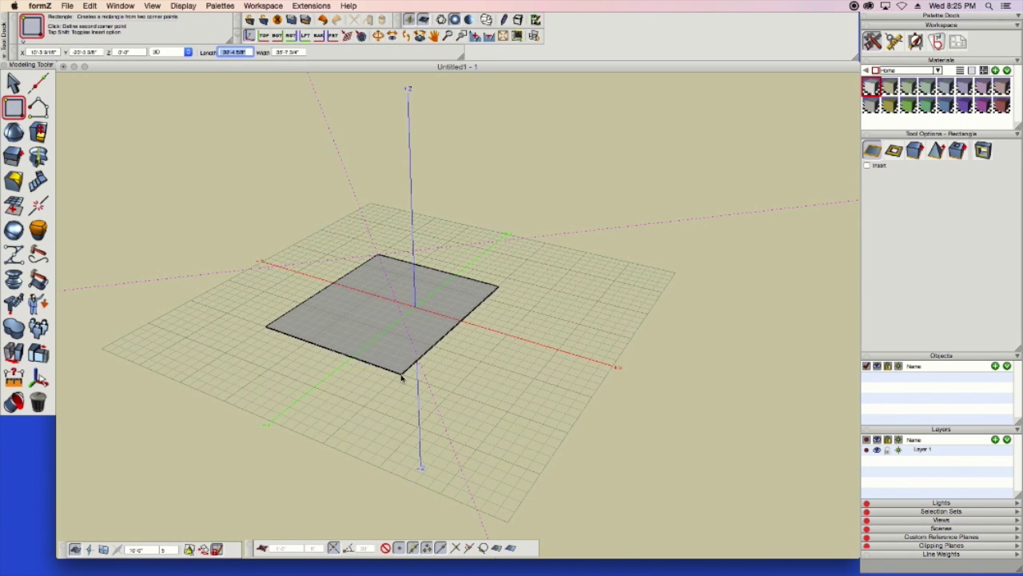
{"action": "left_click", "coordinate": [402, 377]}
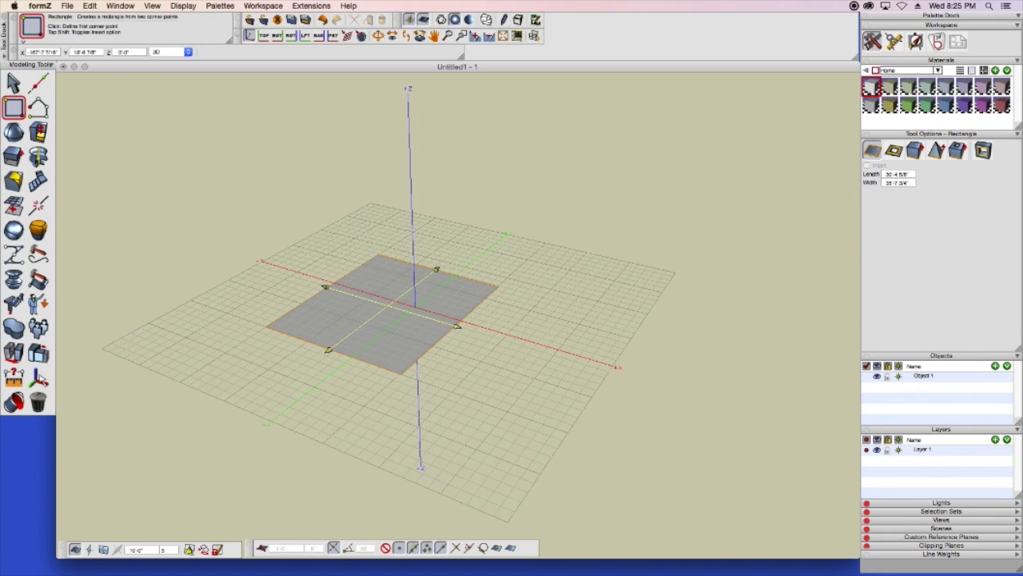
{"action": "left_click", "coordinate": [14, 110]}
Draw a thin double-lined wall outline rectangle to the right of the first one
{"action": "left_click", "coordinate": [894, 150]}
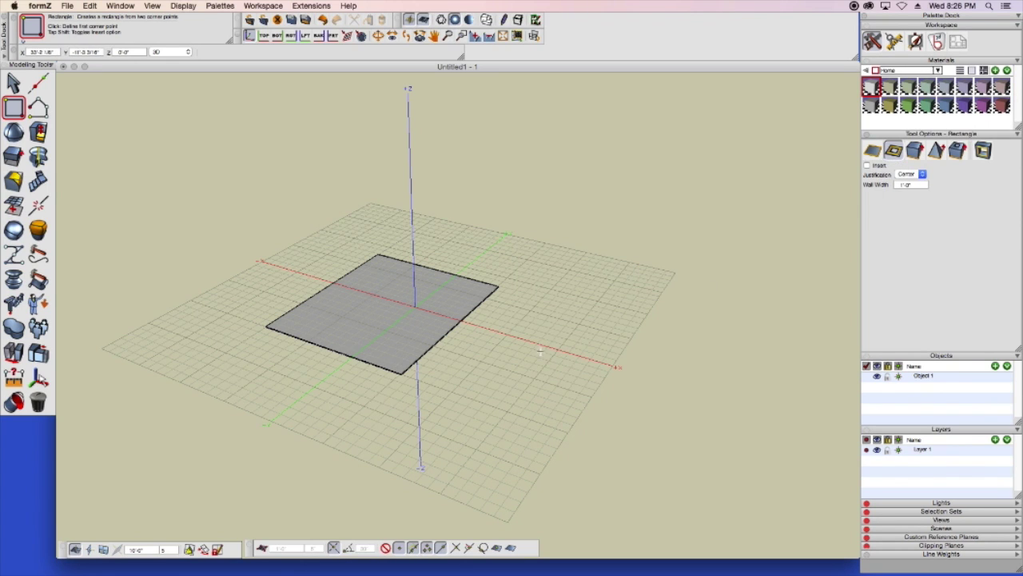
{"action": "left_click", "coordinate": [544, 283]}
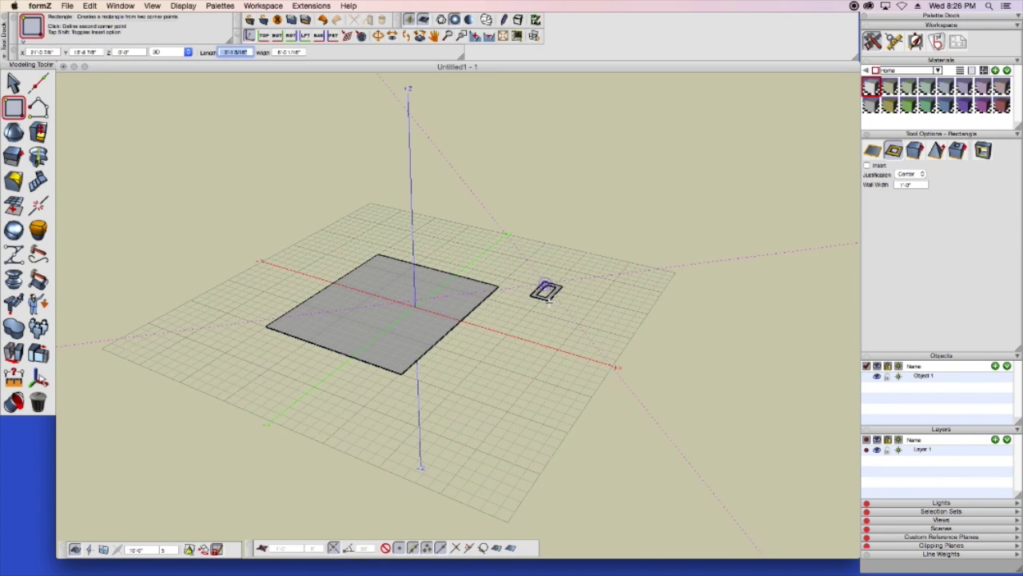
{"action": "left_click", "coordinate": [590, 406]}
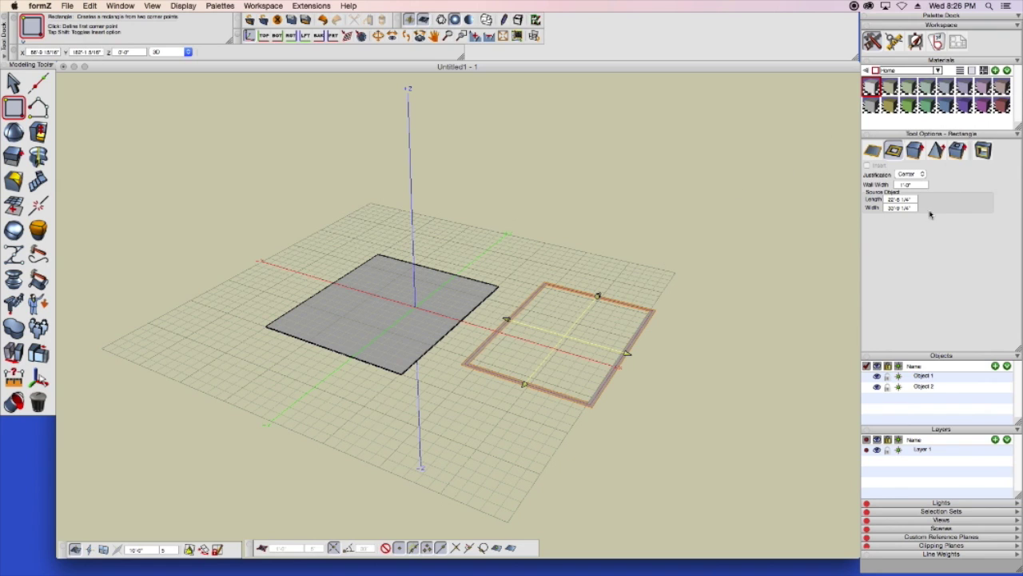
{"action": "left_click", "coordinate": [914, 151]}
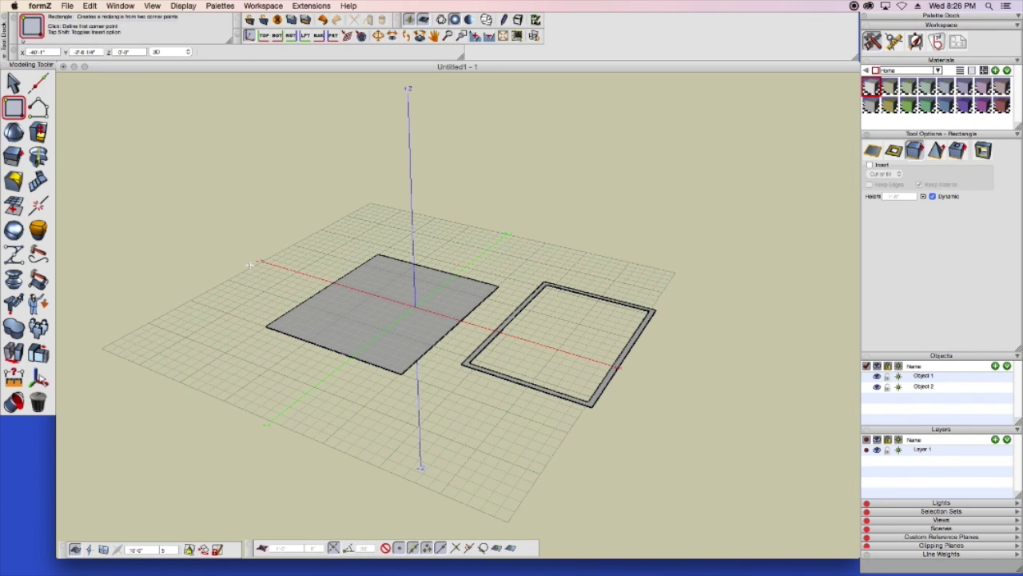
Draw a solid extruded box on the left of the grid from two base corners and a height
{"action": "left_click", "coordinate": [230, 230]}
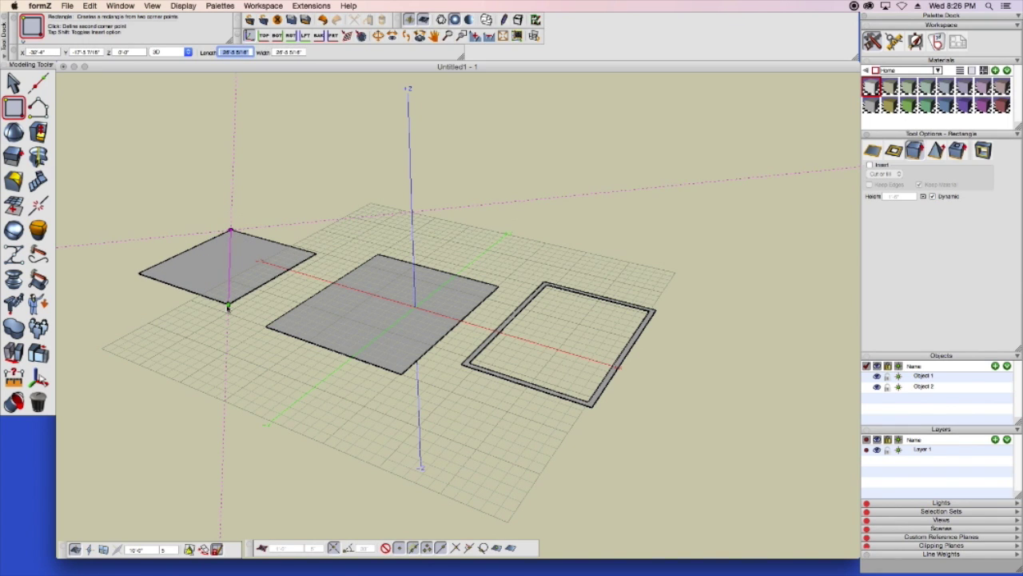
{"action": "left_click", "coordinate": [228, 308]}
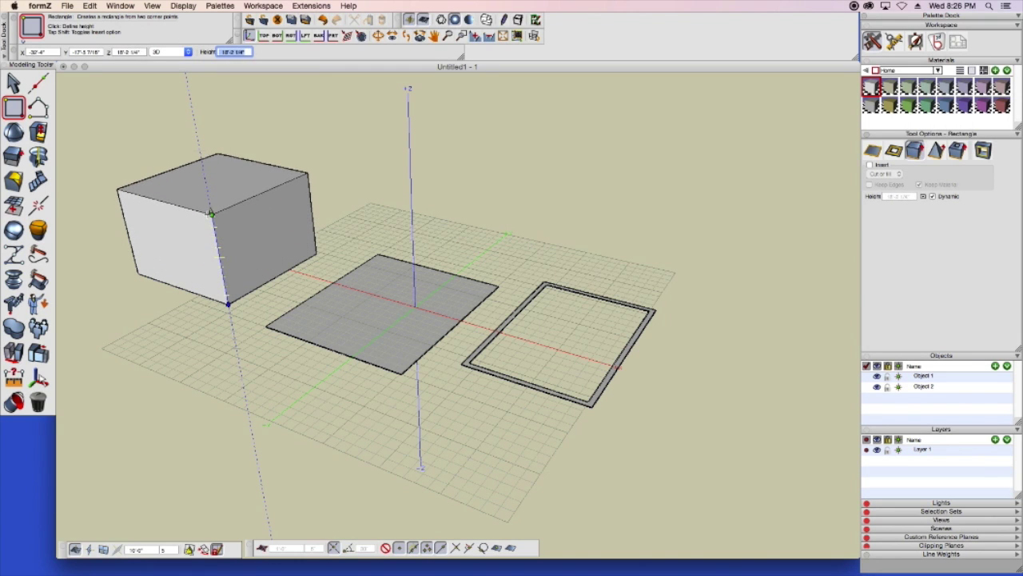
{"action": "left_click", "coordinate": [205, 210]}
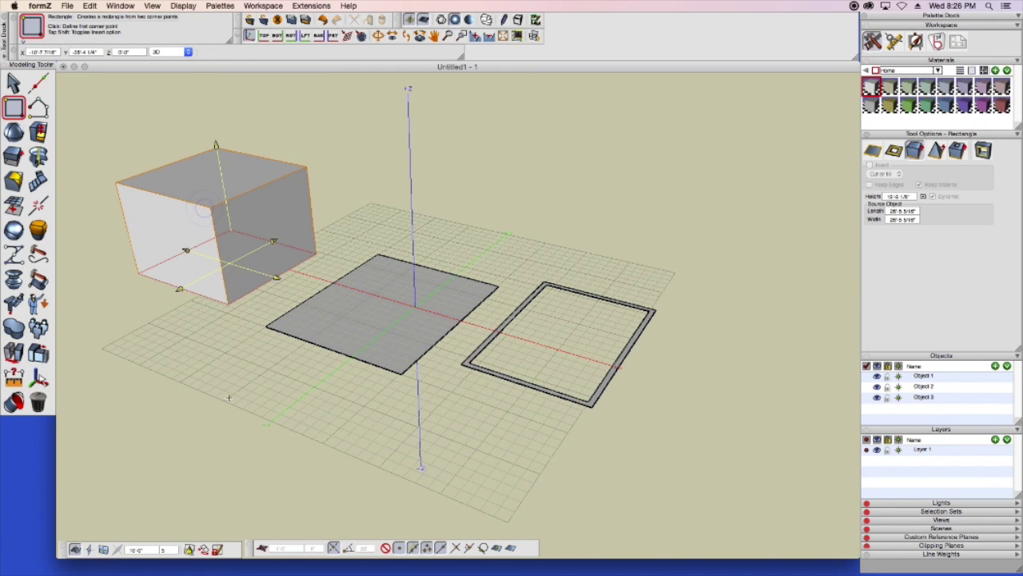
{"action": "left_click", "coordinate": [14, 83]}
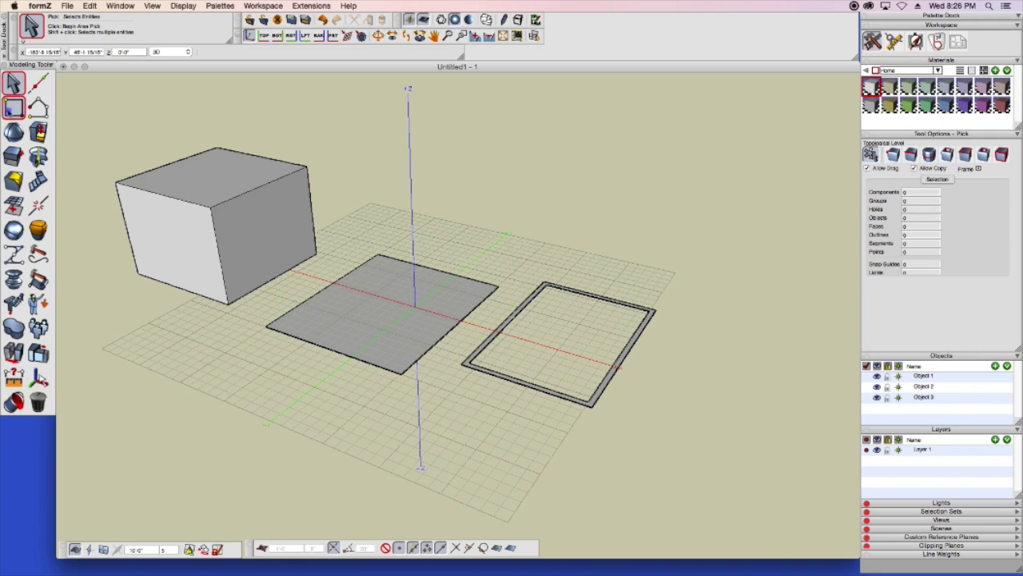
{"action": "left_click", "coordinate": [14, 107]}
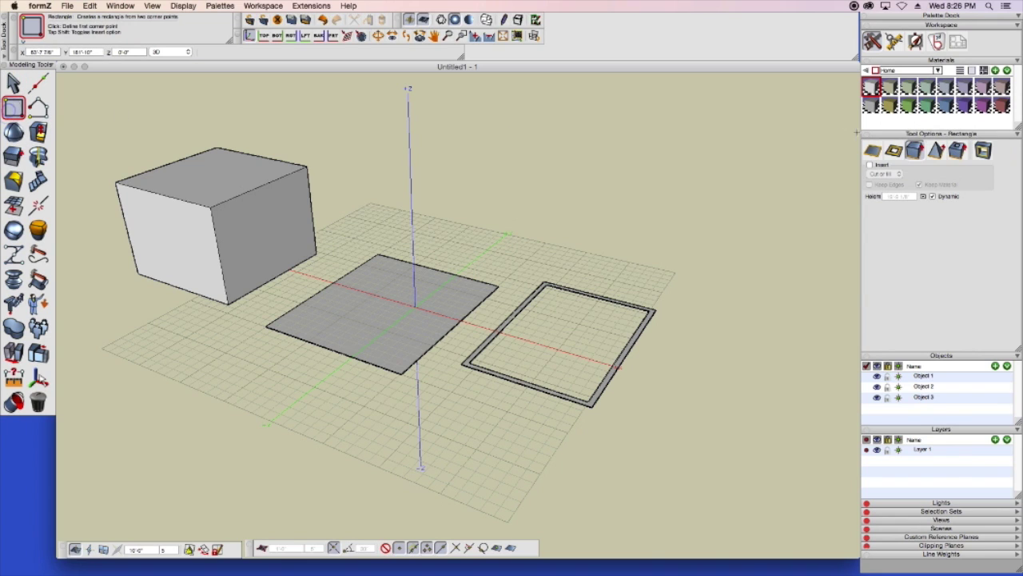
Switch rectangles to 3D Converged and draw a pyramid behind the flat rectangle
{"action": "left_click", "coordinate": [936, 151]}
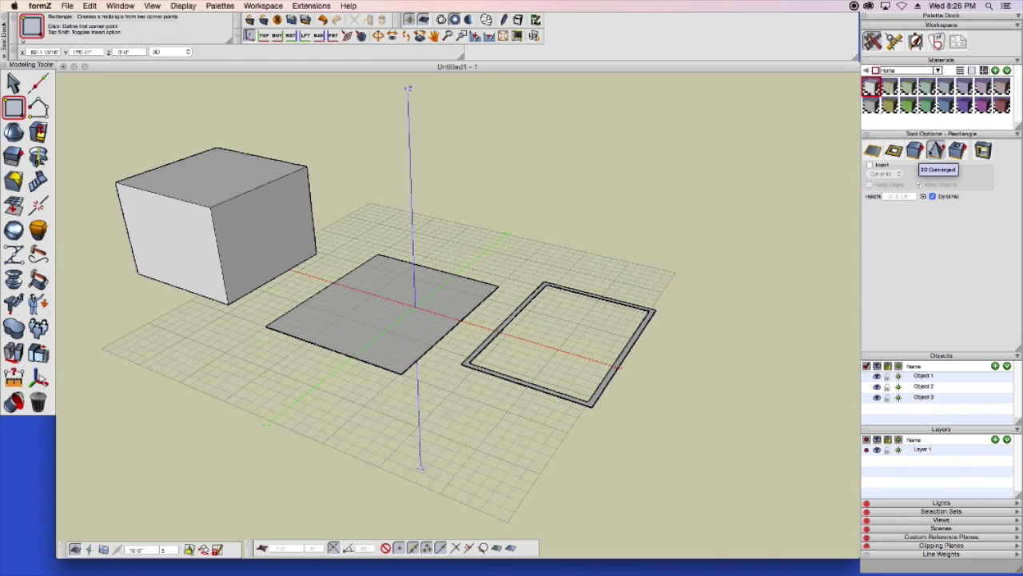
{"action": "left_click", "coordinate": [439, 202]}
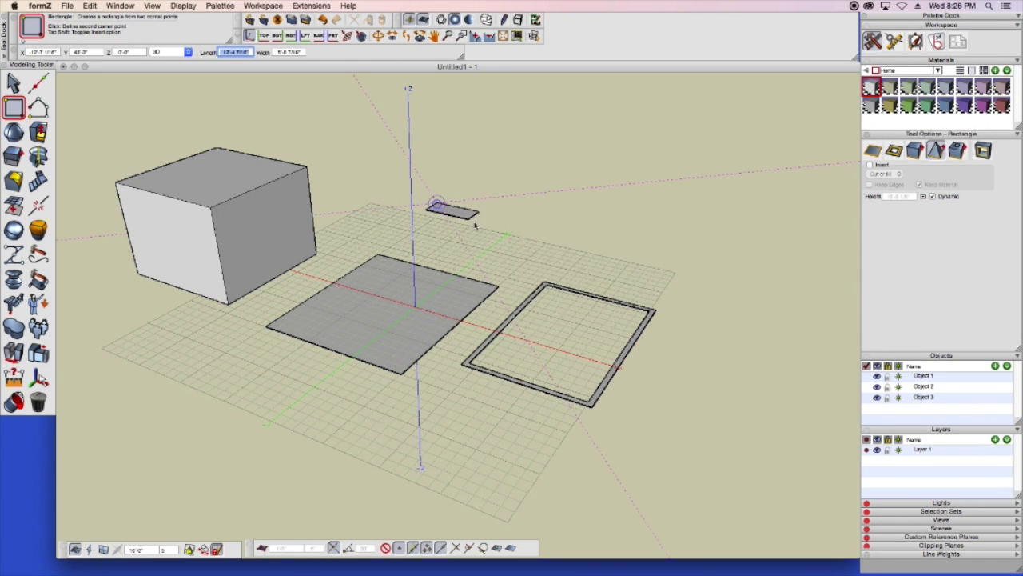
{"action": "left_click", "coordinate": [460, 246]}
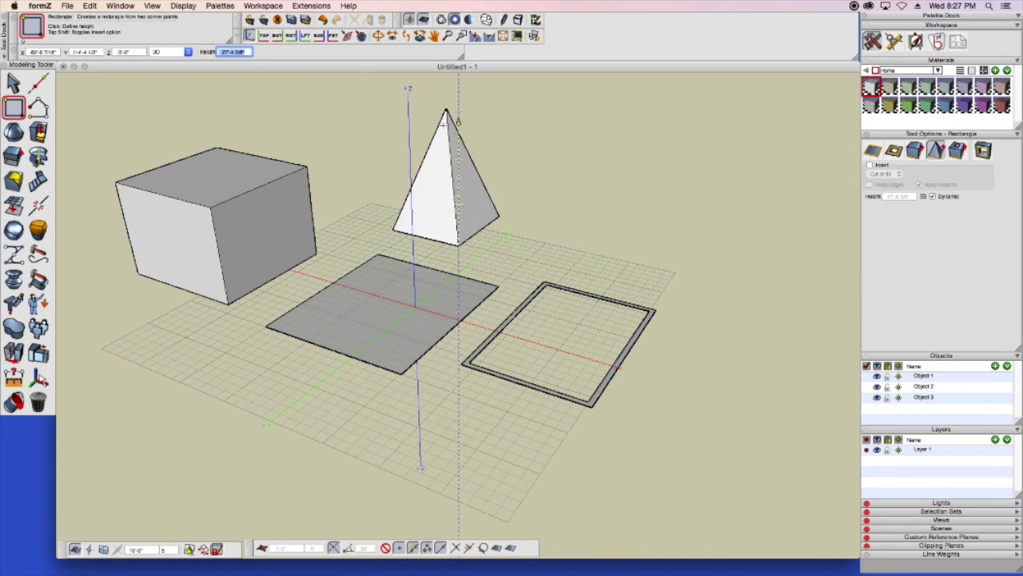
{"action": "left_click", "coordinate": [458, 117]}
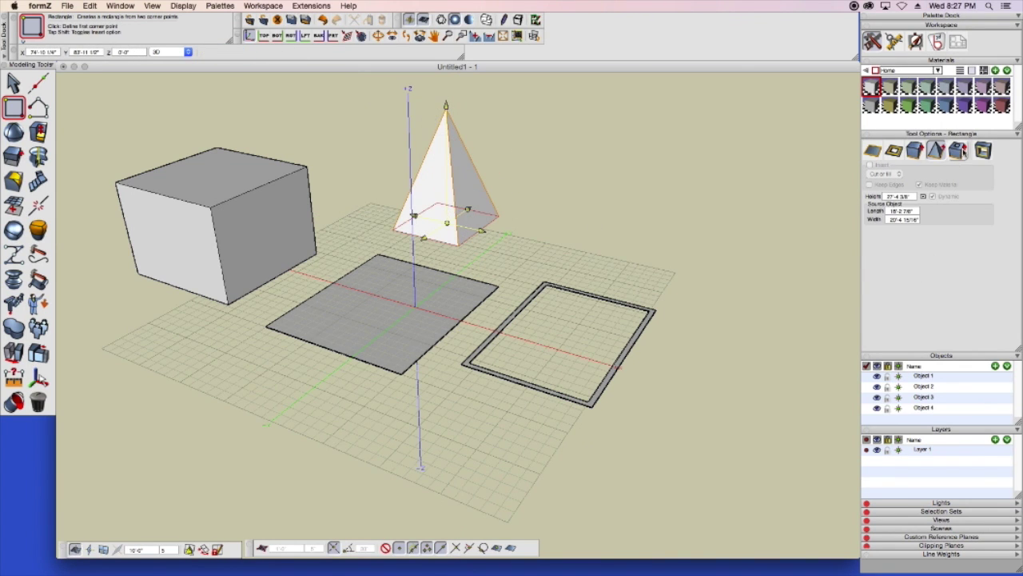
{"action": "left_click", "coordinate": [958, 149]}
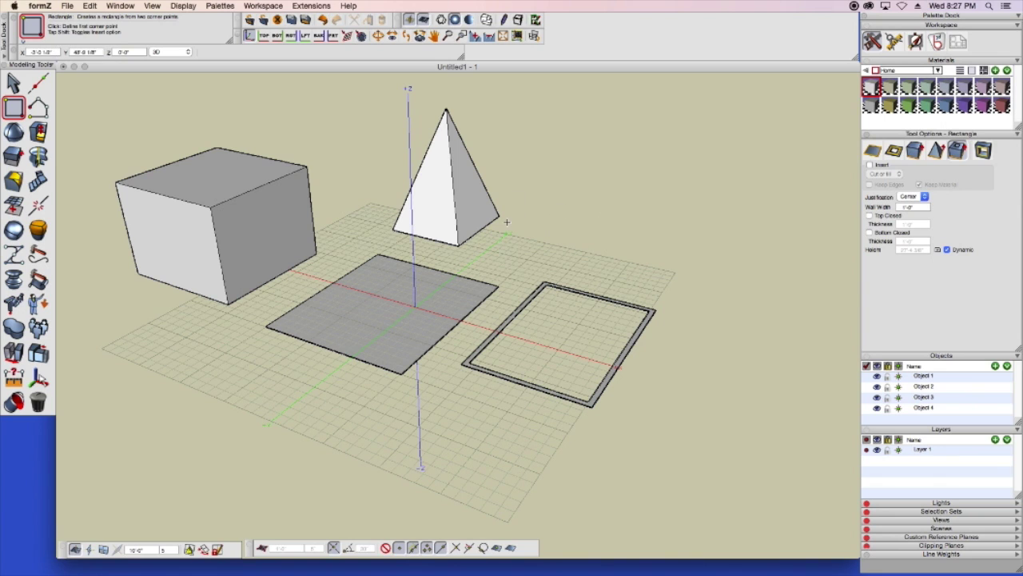
{"action": "left_click", "coordinate": [562, 216]}
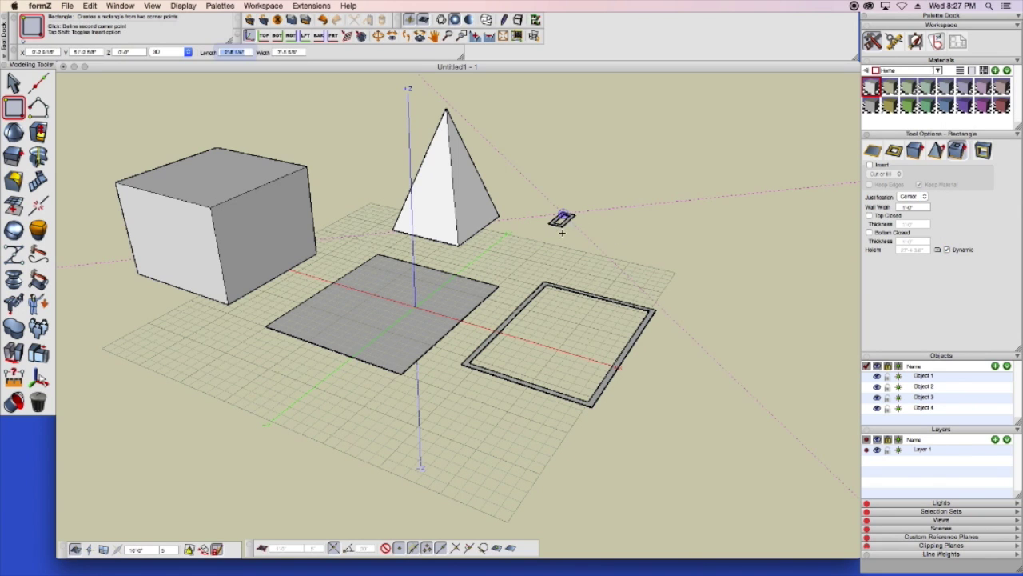
Finish the open-topped hollow walled box and start an opening on its inner wall
{"action": "left_click", "coordinate": [637, 285]}
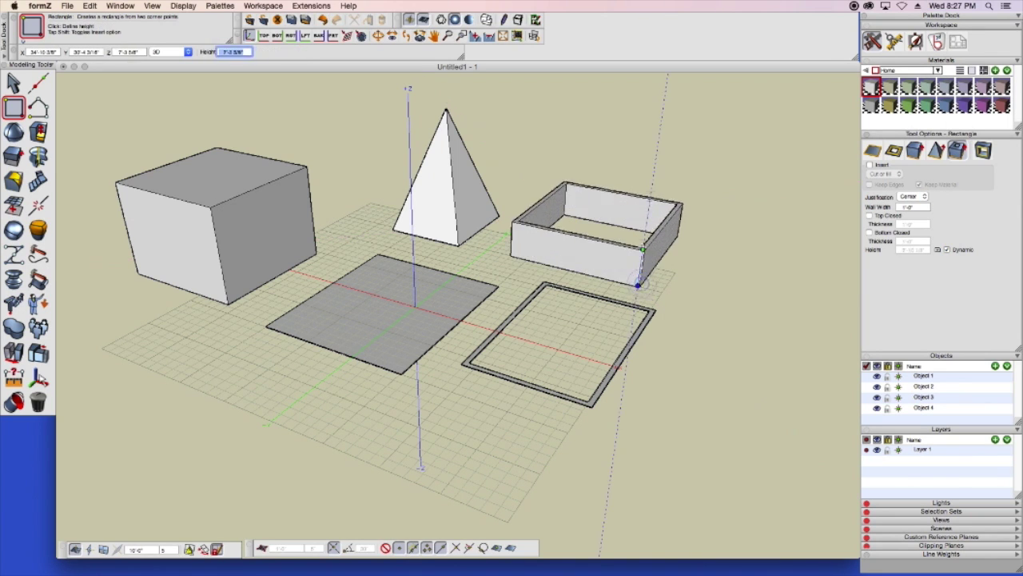
{"action": "left_click", "coordinate": [638, 218]}
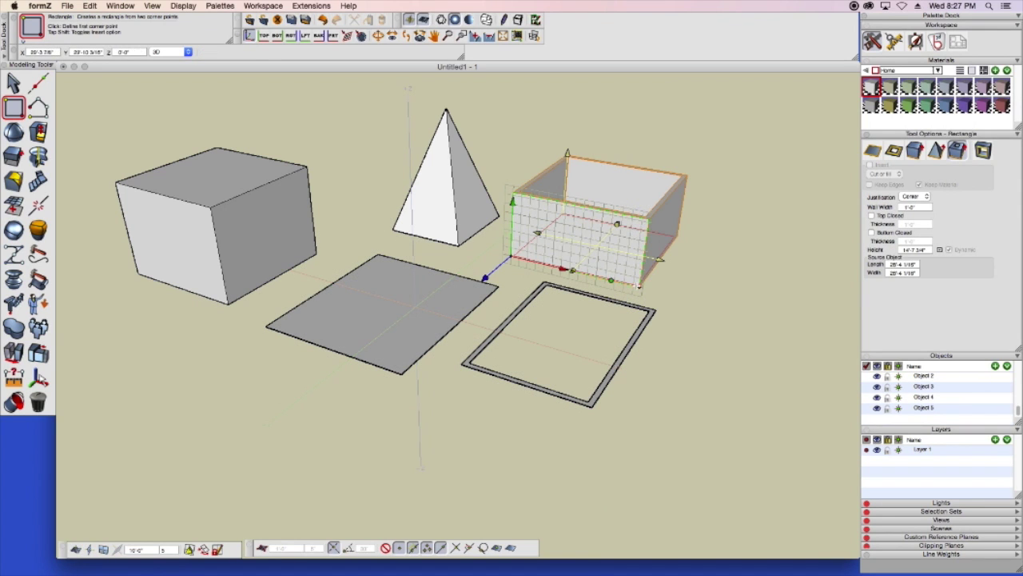
{"action": "left_click", "coordinate": [982, 151]}
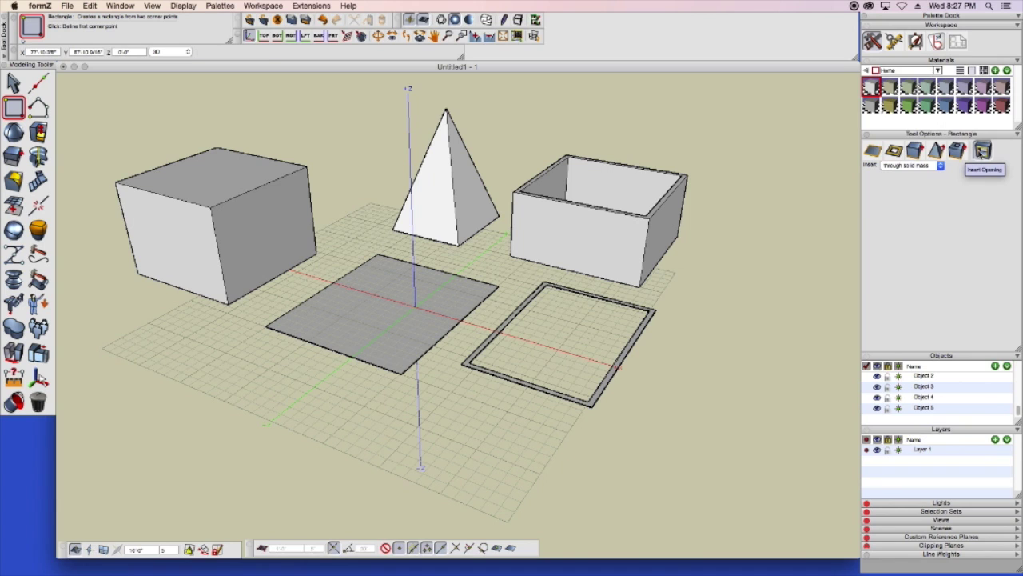
{"action": "left_click", "coordinate": [568, 159]}
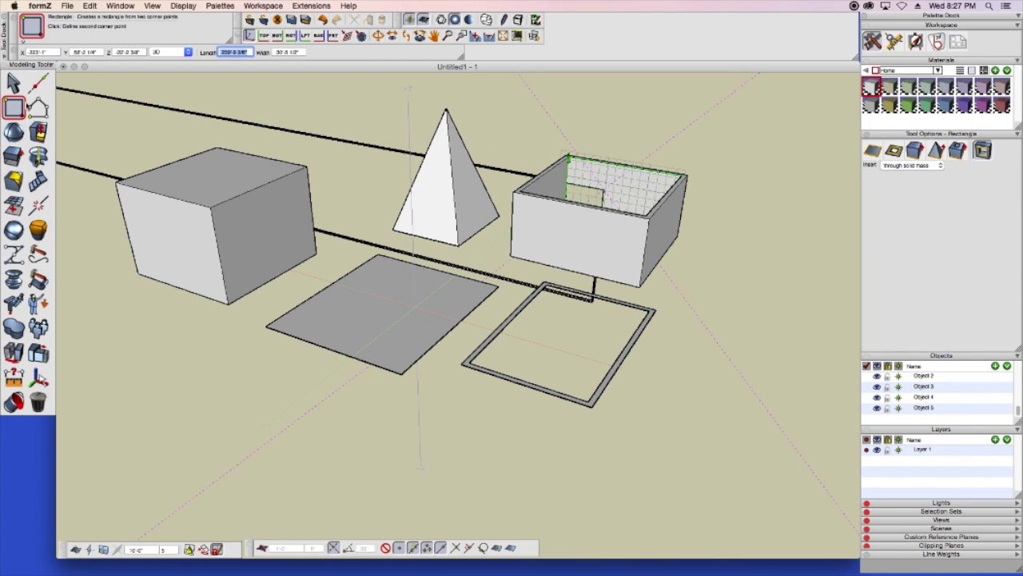
{"action": "left_click", "coordinate": [13, 83]}
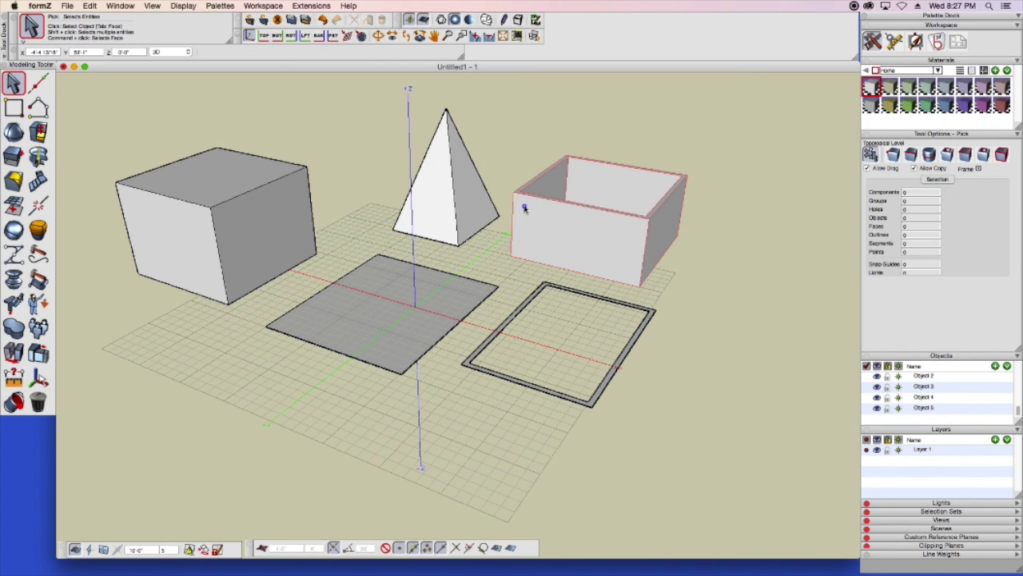
Cut a large rectangular opening through the open box's front wall using Insert through solid mass
{"action": "left_click", "coordinate": [523, 207]}
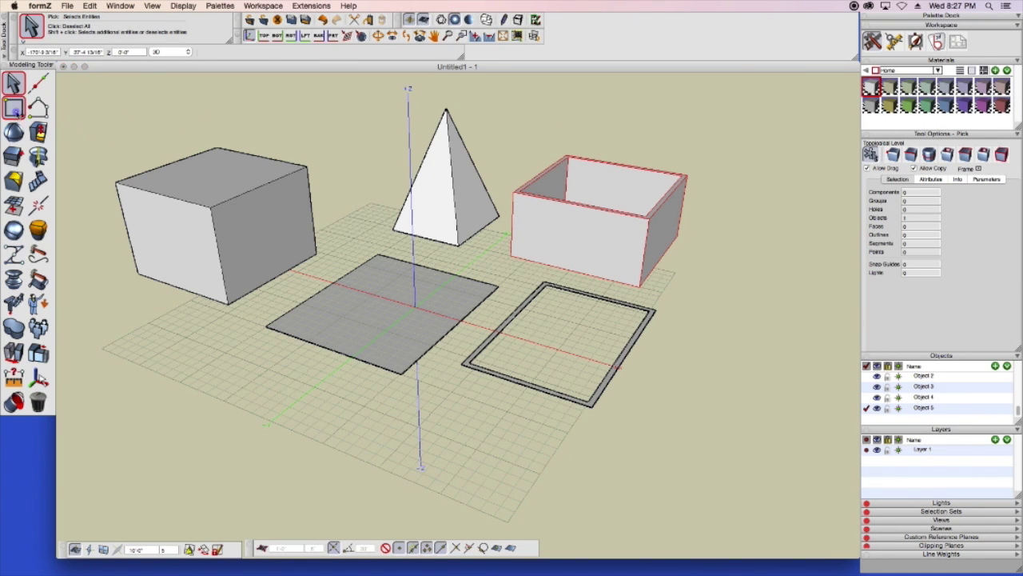
{"action": "left_click", "coordinate": [14, 108]}
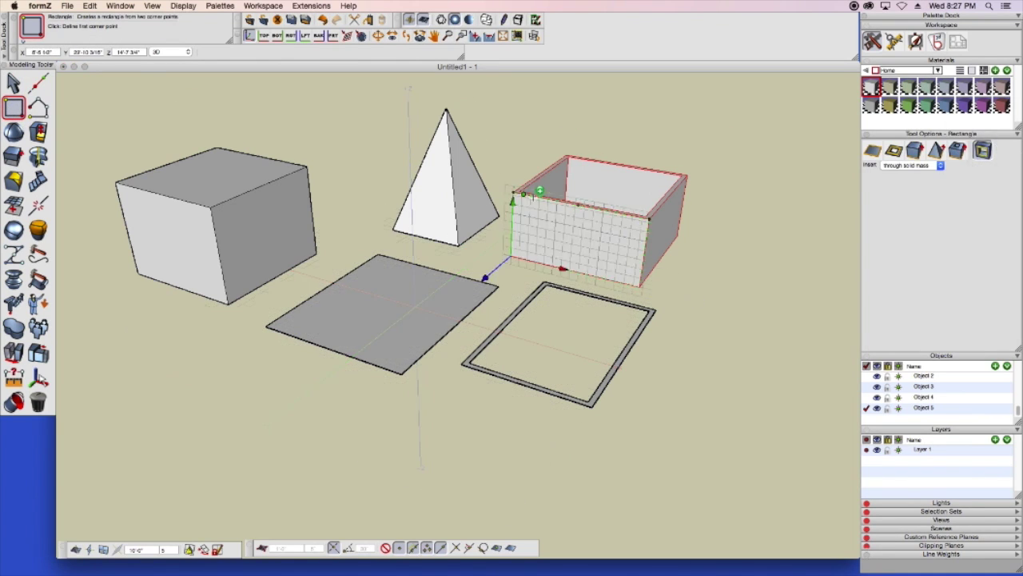
{"action": "left_click", "coordinate": [521, 206]}
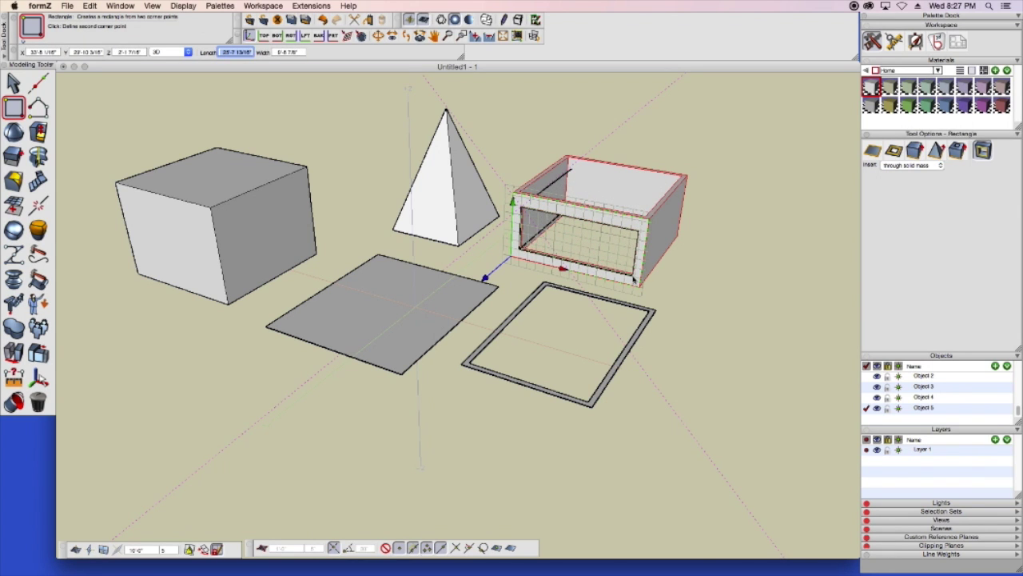
{"action": "left_click", "coordinate": [638, 270]}
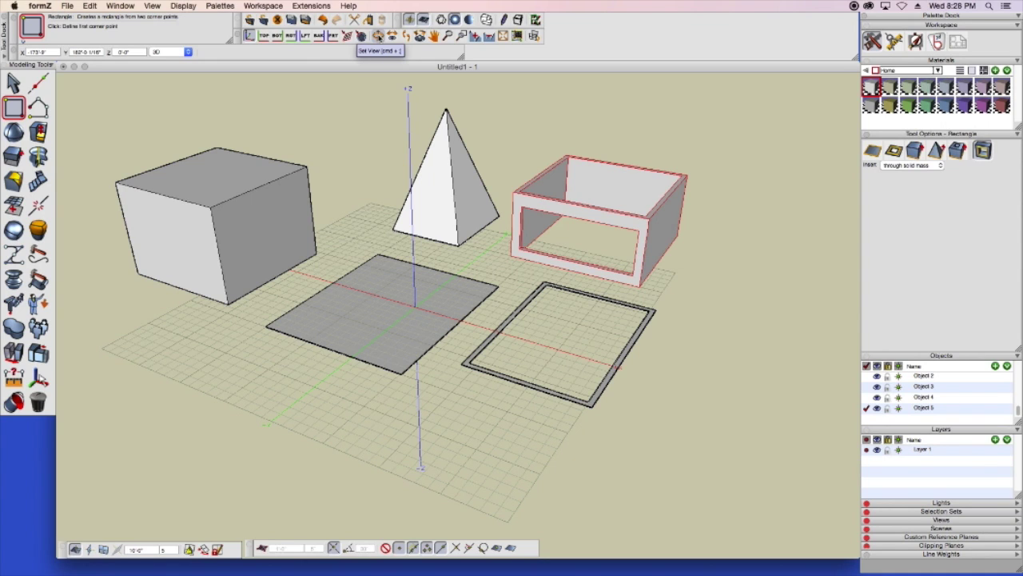
Rotate the view slightly around the scene centre to inspect the cut-open box
{"action": "left_click", "coordinate": [378, 36]}
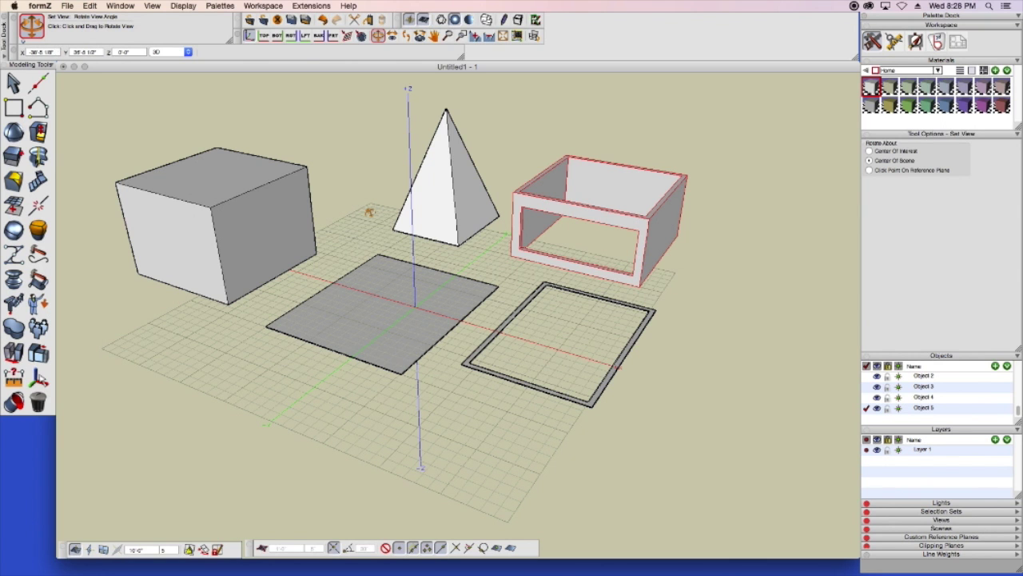
{"action": "left_click_drag", "start_coordinate": [370, 218], "coordinate": [353, 246]}
{"action": "left_click", "coordinate": [38, 402]}
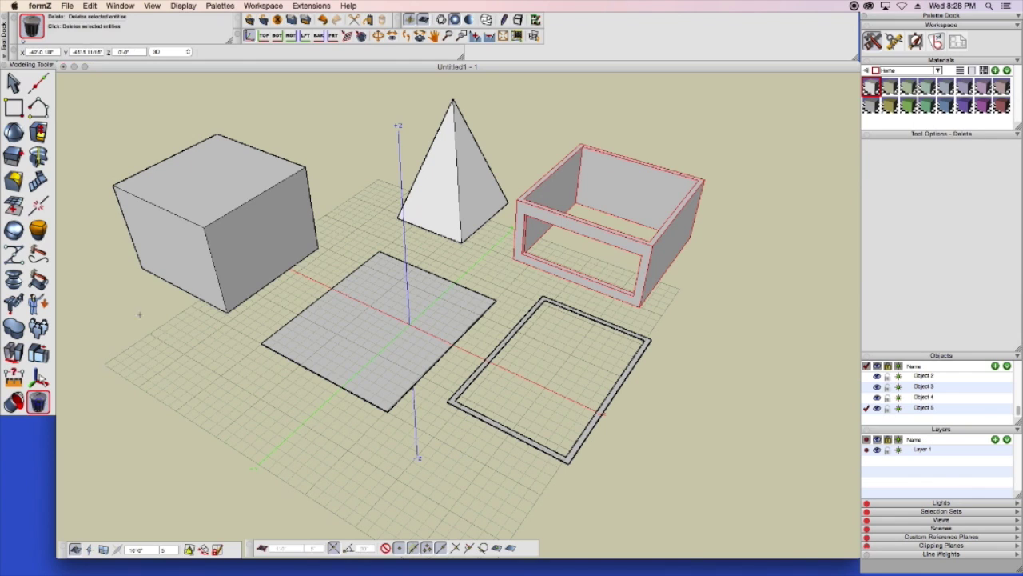
Delete the open box, cube, plane, frame and pyramid, then set rectangles to 3D Extrusion
{"action": "left_click", "coordinate": [182, 253]}
{"action": "left_click", "coordinate": [37, 404]}
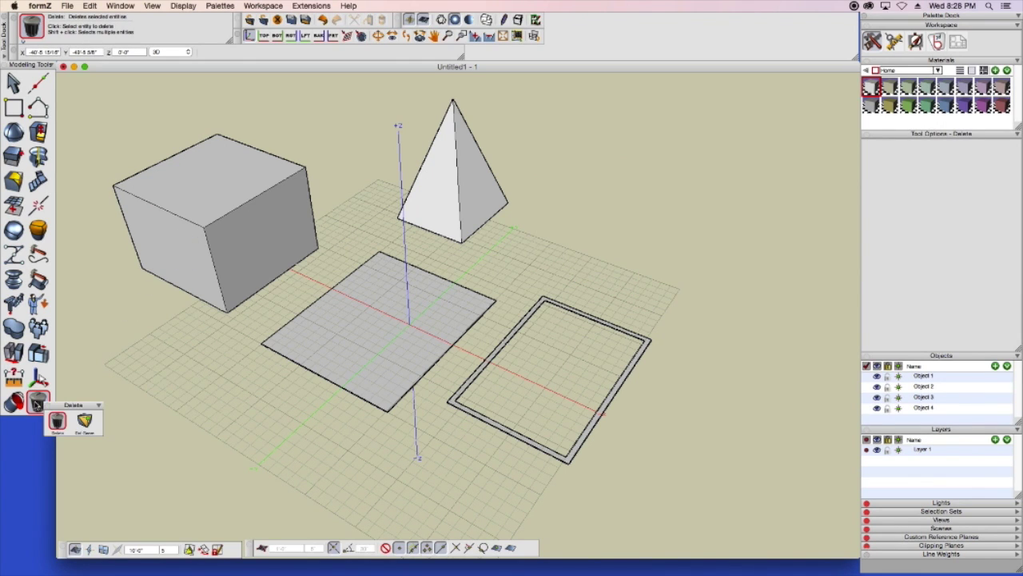
{"action": "left_click", "coordinate": [37, 403]}
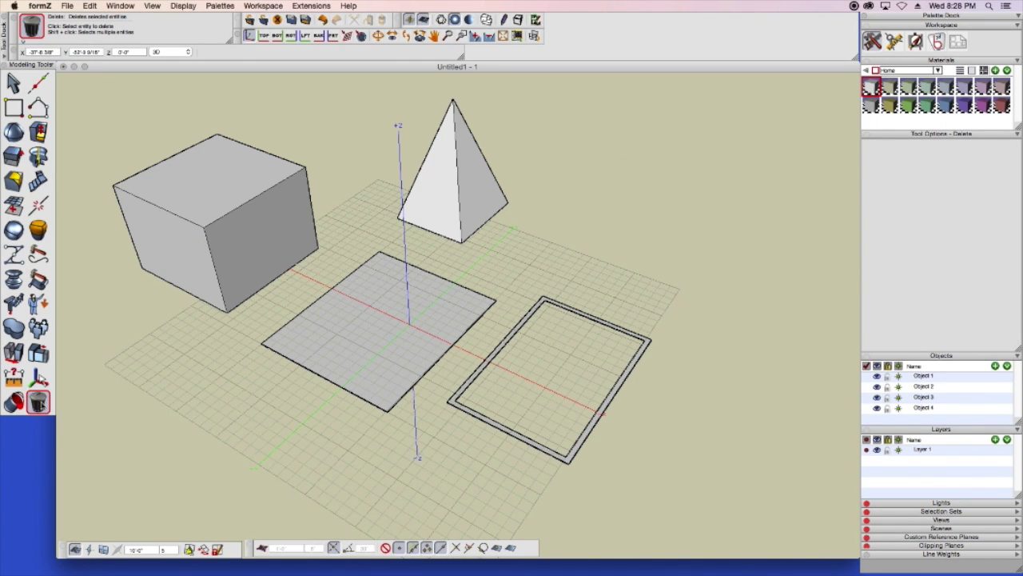
{"action": "left_click", "coordinate": [267, 237]}
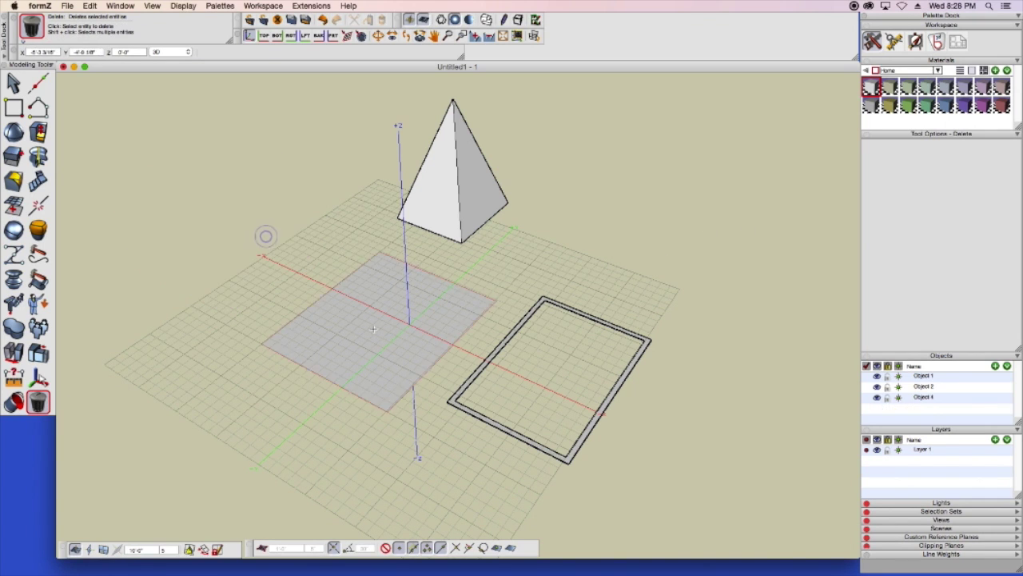
{"action": "left_click", "coordinate": [373, 329]}
{"action": "left_click", "coordinate": [518, 325]}
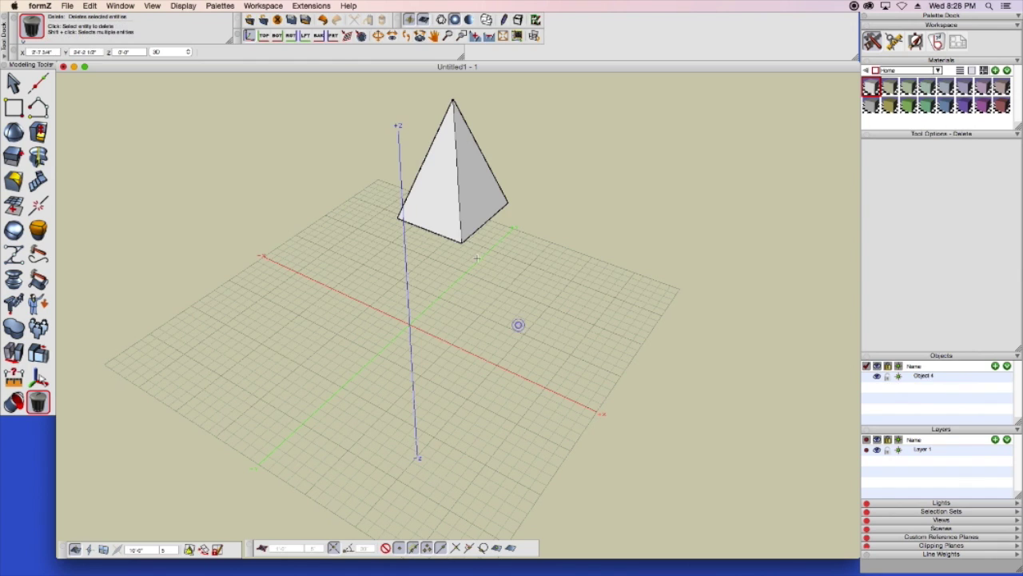
{"action": "left_click", "coordinate": [447, 229]}
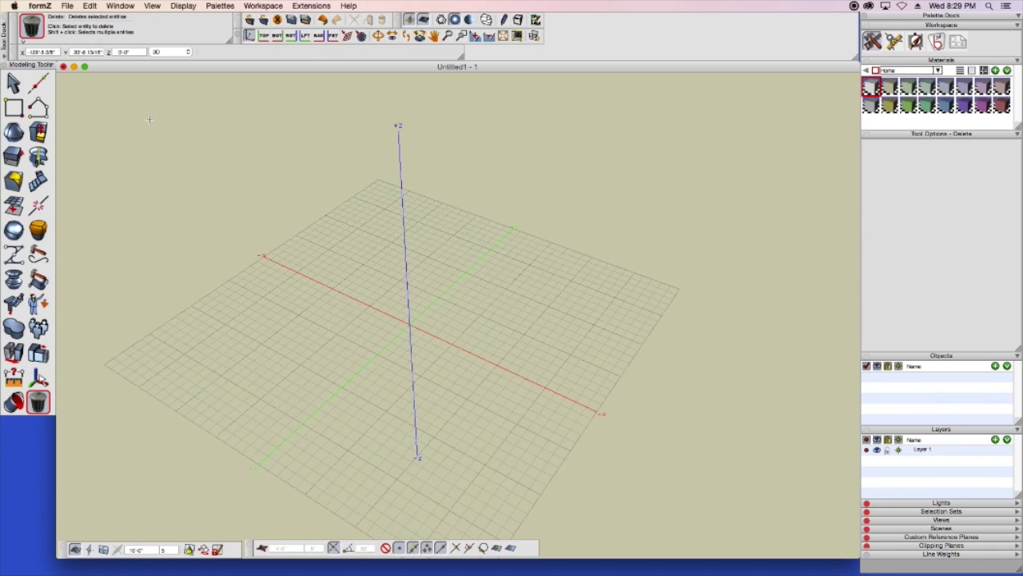
{"action": "left_click", "coordinate": [13, 109]}
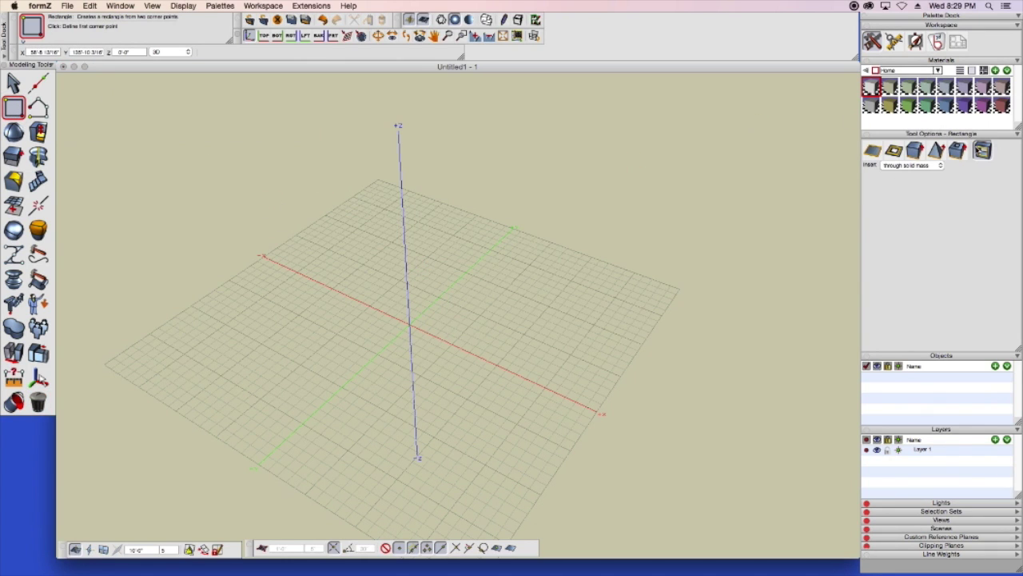
{"action": "left_click", "coordinate": [916, 152]}
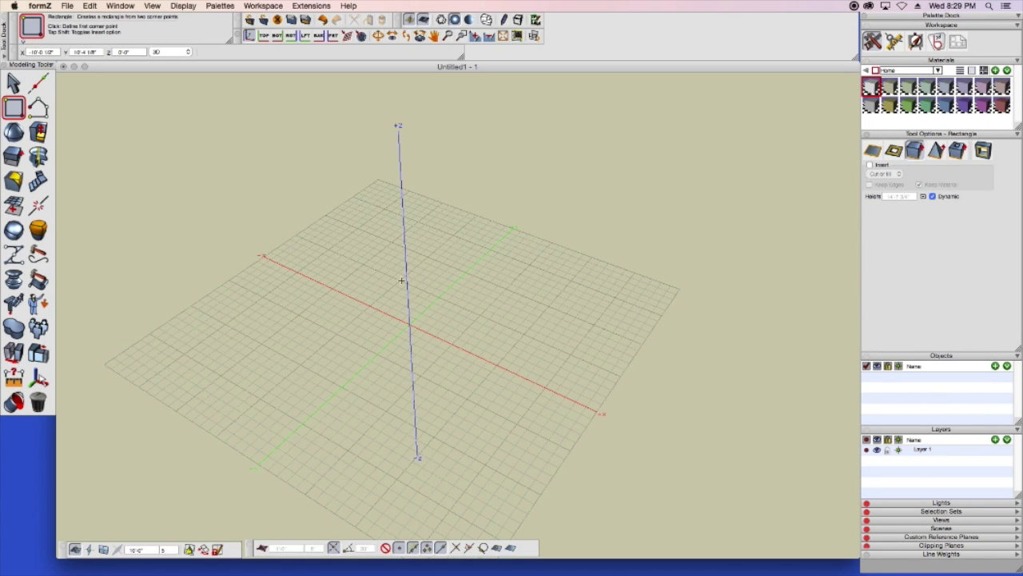
Draw a cube at the origin from a square base and a height
{"action": "left_click", "coordinate": [402, 280]}
{"action": "left_click", "coordinate": [409, 323]}
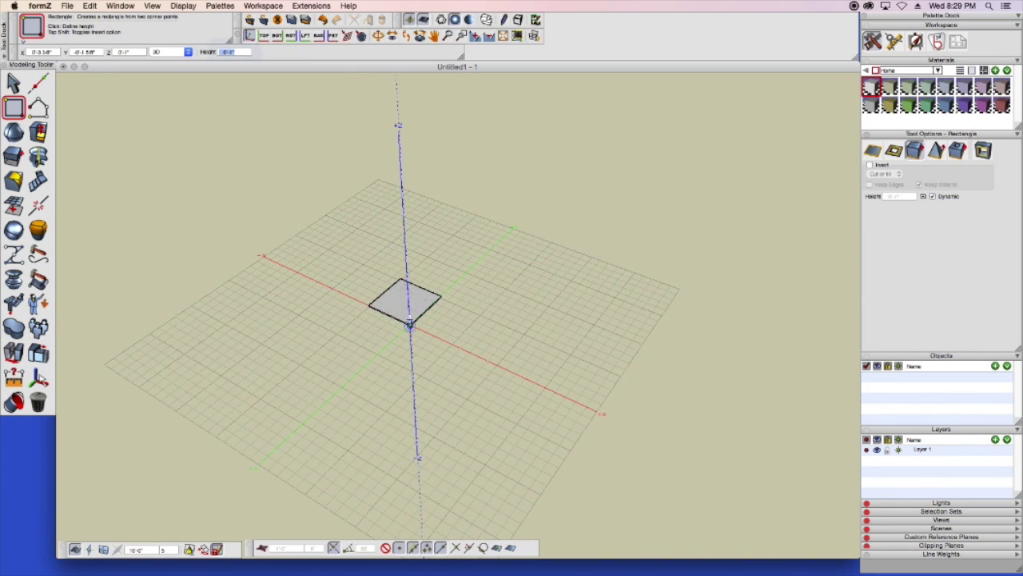
{"action": "left_click", "coordinate": [403, 240]}
{"action": "key", "text": "Escape"}
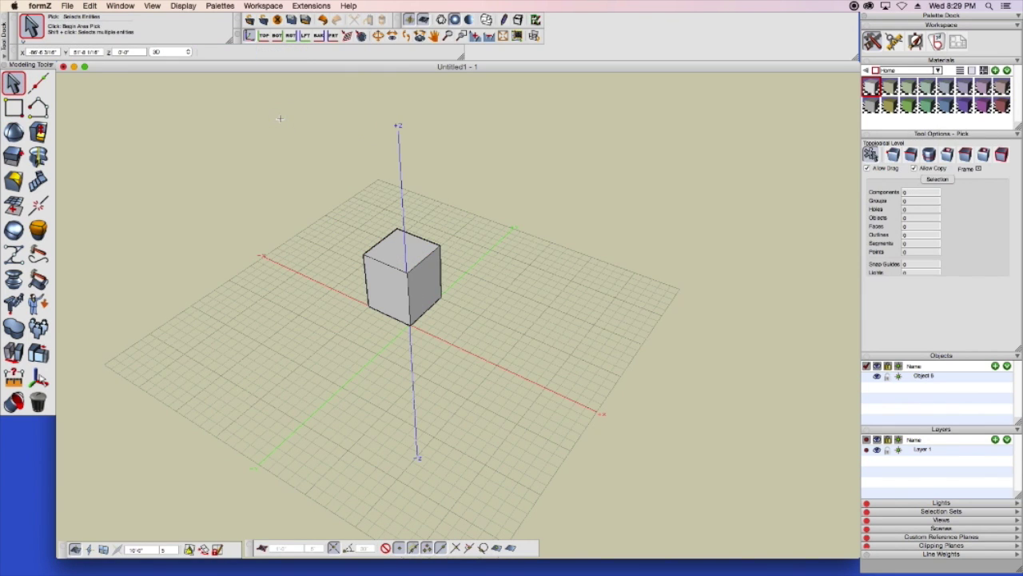
Orbit, pan and zoom to bring the new cube up large in the view
{"action": "middle_click_drag", "start_coordinate": [336, 186], "coordinate": [320, 377]}
{"action": "left_click", "coordinate": [432, 35]}
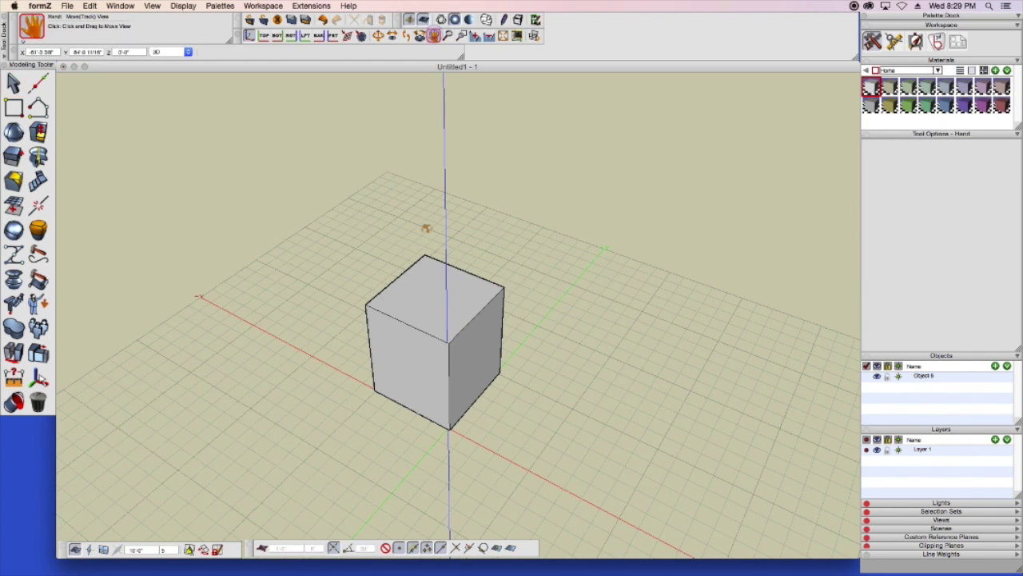
{"action": "left_click_drag", "start_coordinate": [422, 307], "coordinate": [443, 203]}
{"action": "scroll", "coordinate": [365, 147], "scroll_direction": "down", "scroll_amount": 3}
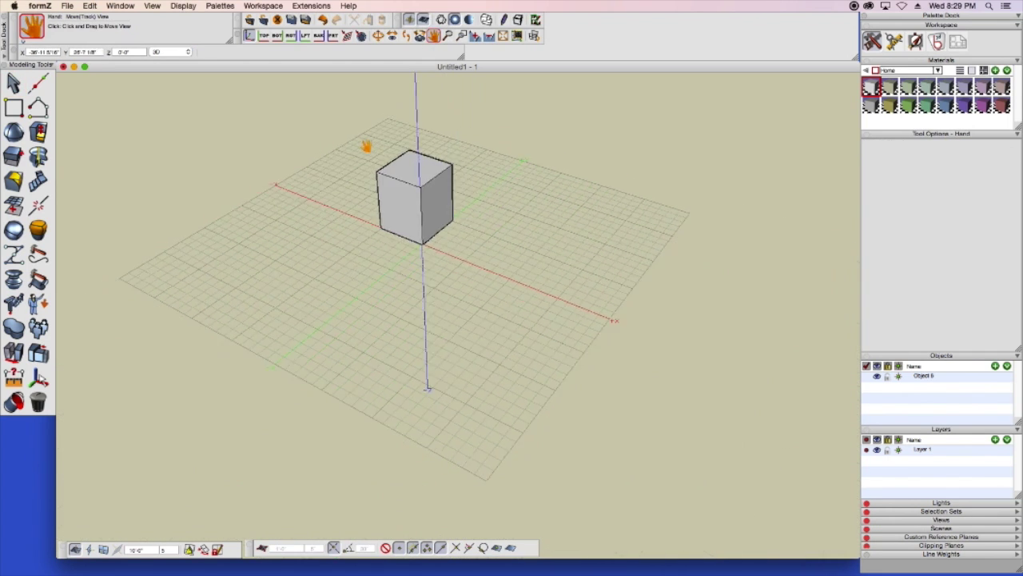
{"action": "scroll", "coordinate": [366, 151], "scroll_direction": "up", "scroll_amount": 5}
{"action": "scroll", "coordinate": [366, 151], "scroll_direction": "up", "scroll_amount": 2}
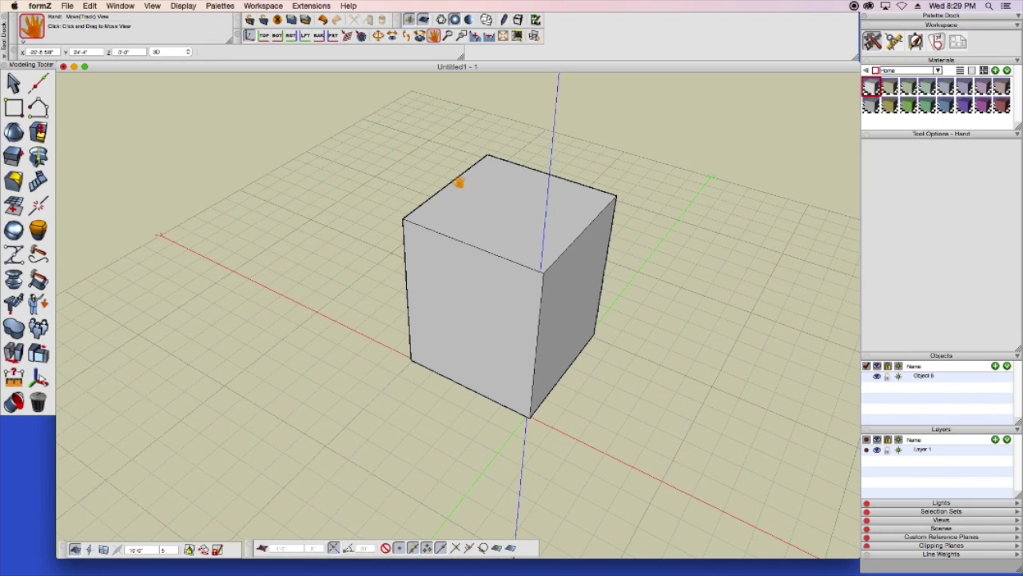
Choose the Offset Segment tool from the reshaping tools flyout
{"action": "left_click", "coordinate": [40, 132]}
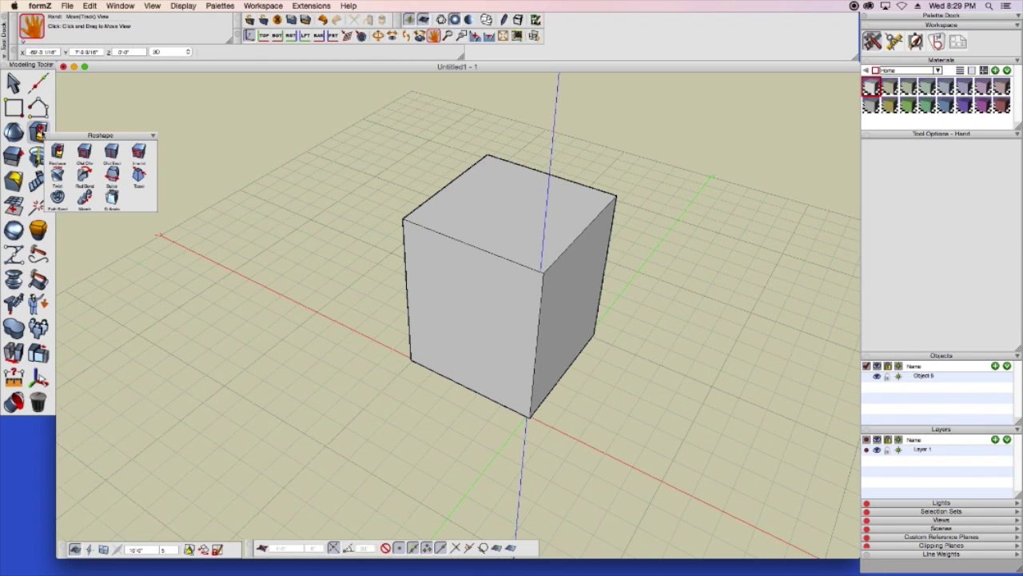
{"action": "left_click", "coordinate": [38, 132]}
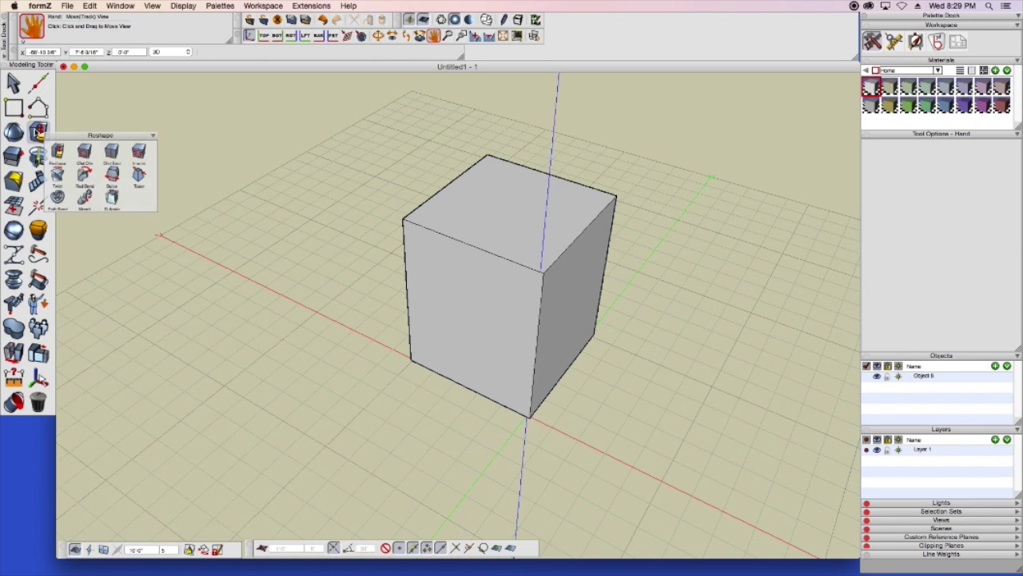
{"action": "left_click", "coordinate": [58, 152]}
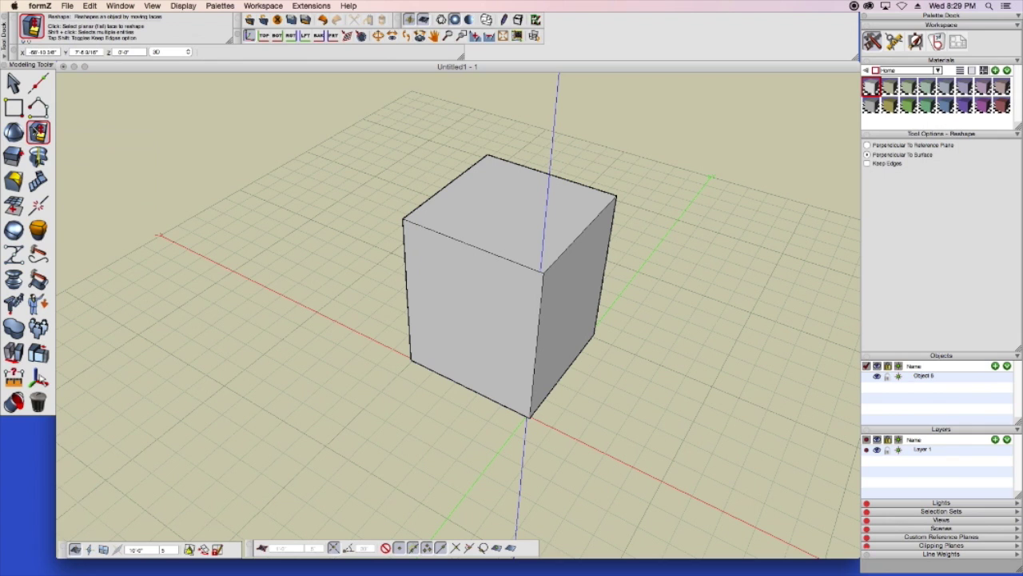
{"action": "left_click", "coordinate": [41, 133]}
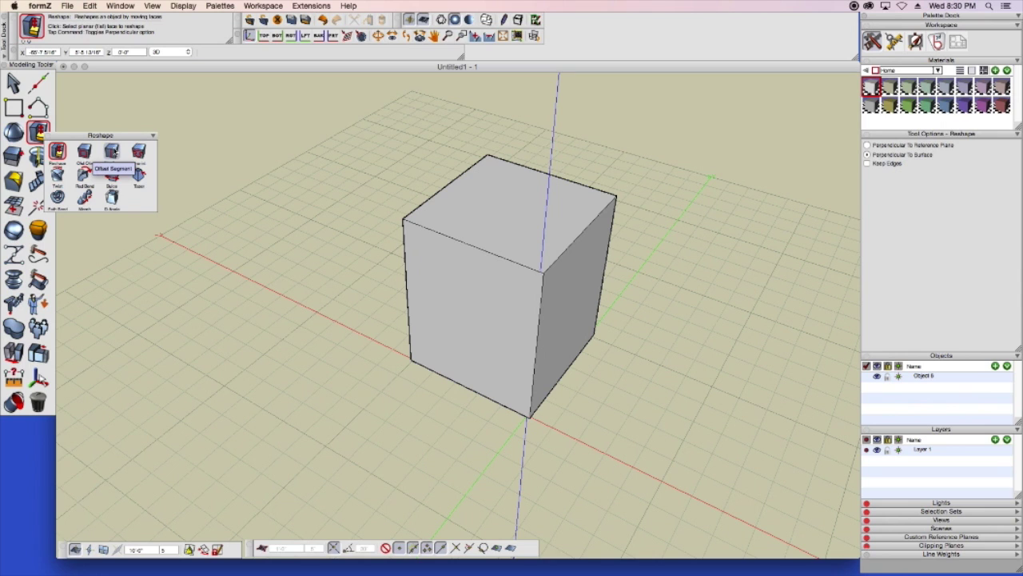
{"action": "left_click", "coordinate": [112, 153]}
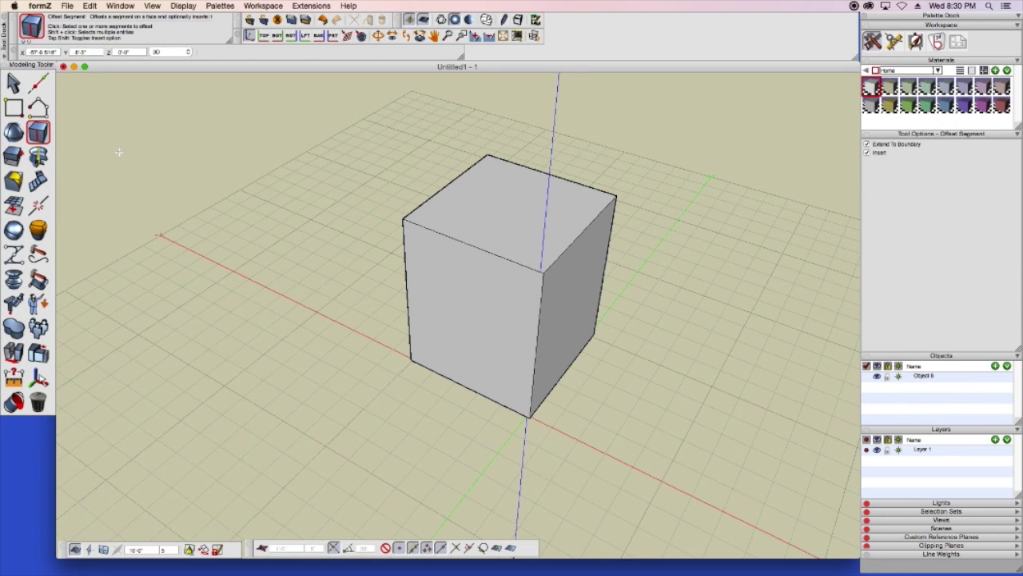
Offset three inset lines on the cube's top face from its back, right and left edges
{"action": "left_click", "coordinate": [532, 169]}
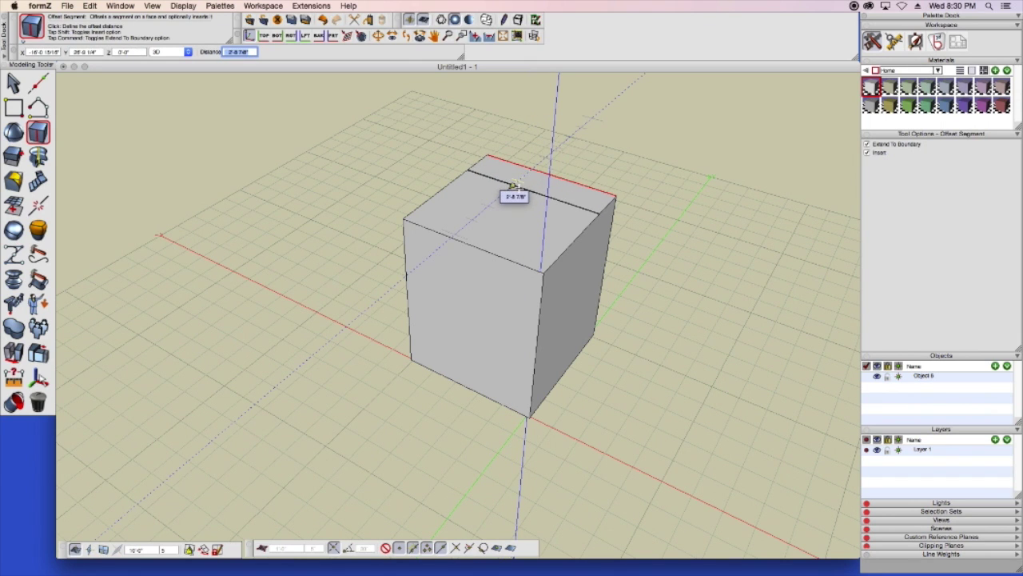
{"action": "left_click", "coordinate": [513, 186]}
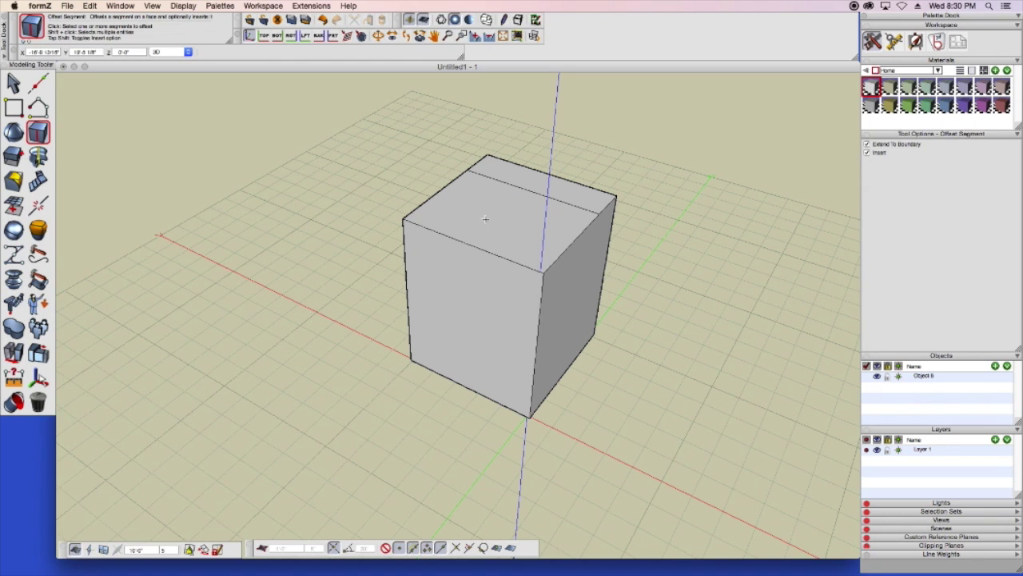
{"action": "left_click", "coordinate": [574, 241]}
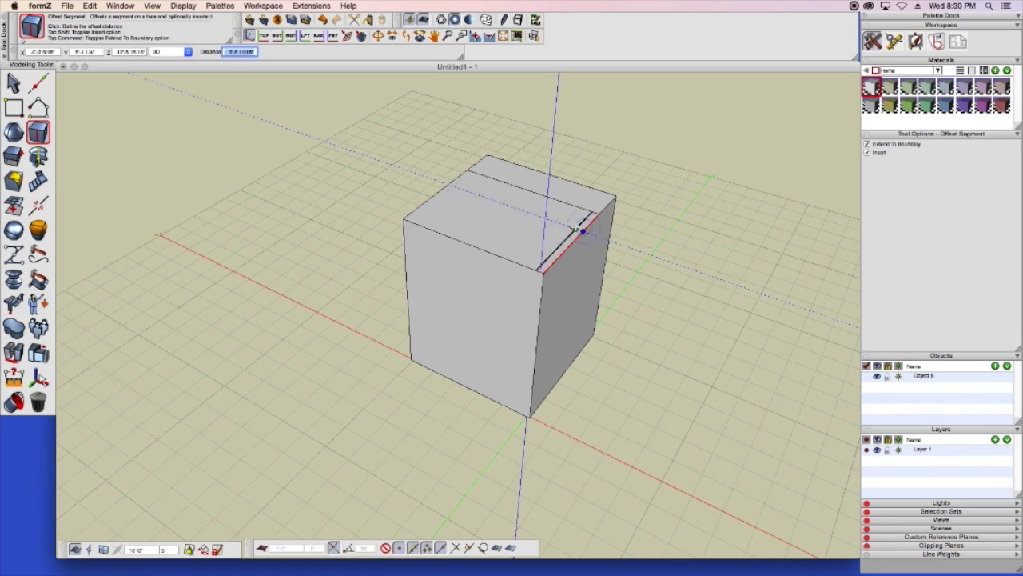
{"action": "left_click", "coordinate": [561, 224]}
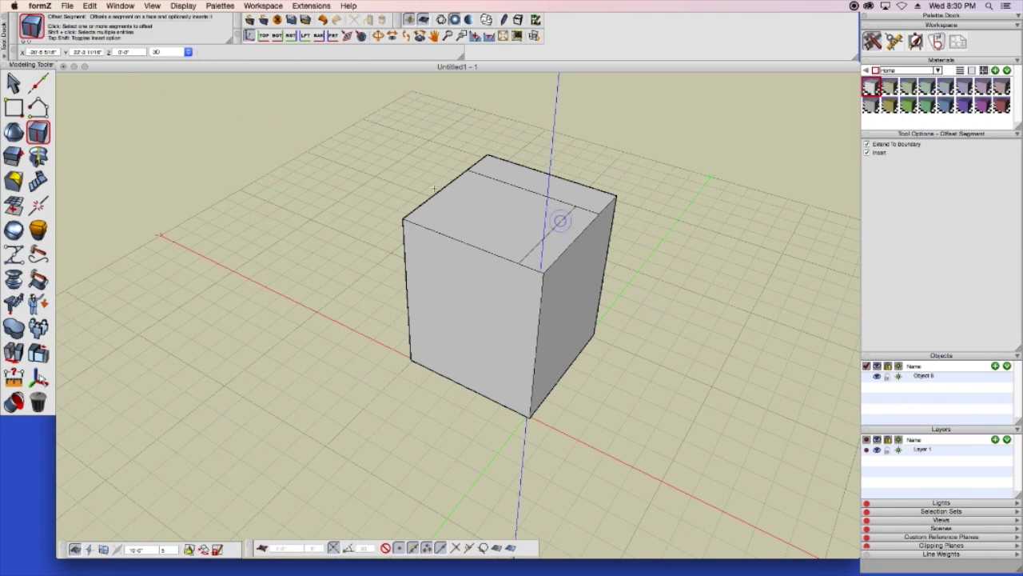
{"action": "left_click", "coordinate": [431, 197]}
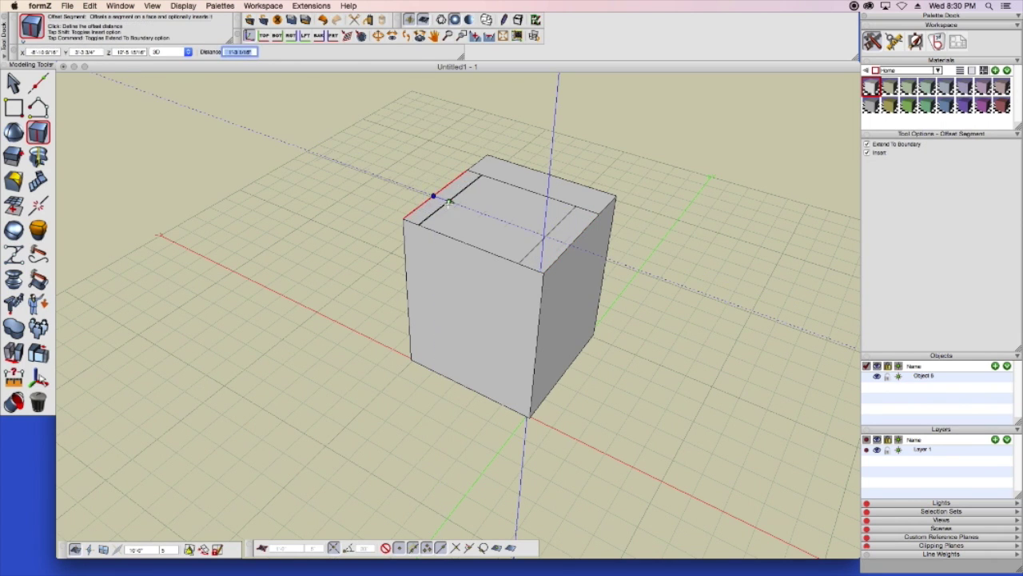
{"action": "left_click", "coordinate": [455, 205]}
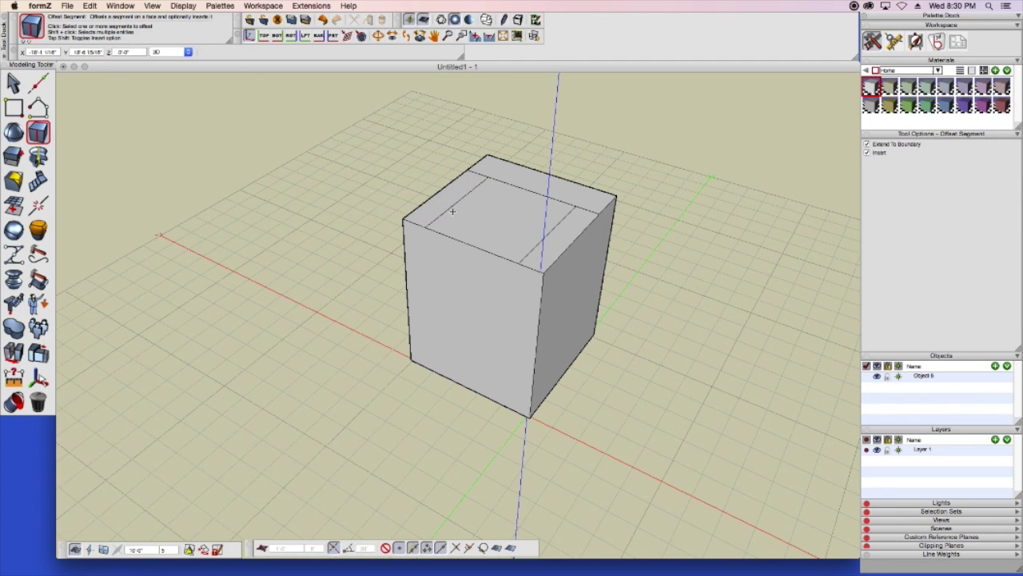
{"action": "left_click", "coordinate": [40, 134]}
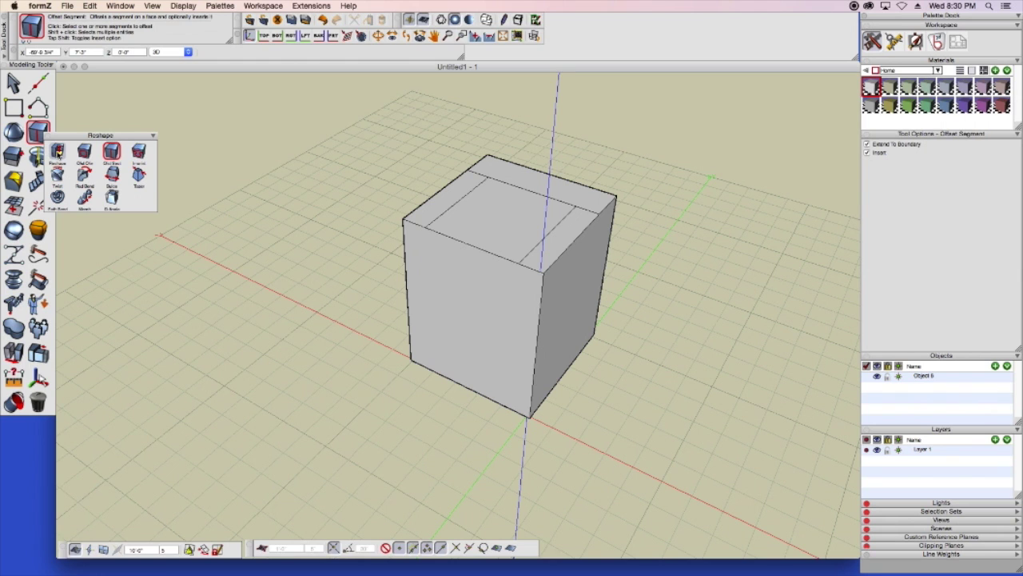
Sink the first top strip face with Reshape to cut a deep notch
{"action": "left_click", "coordinate": [58, 153]}
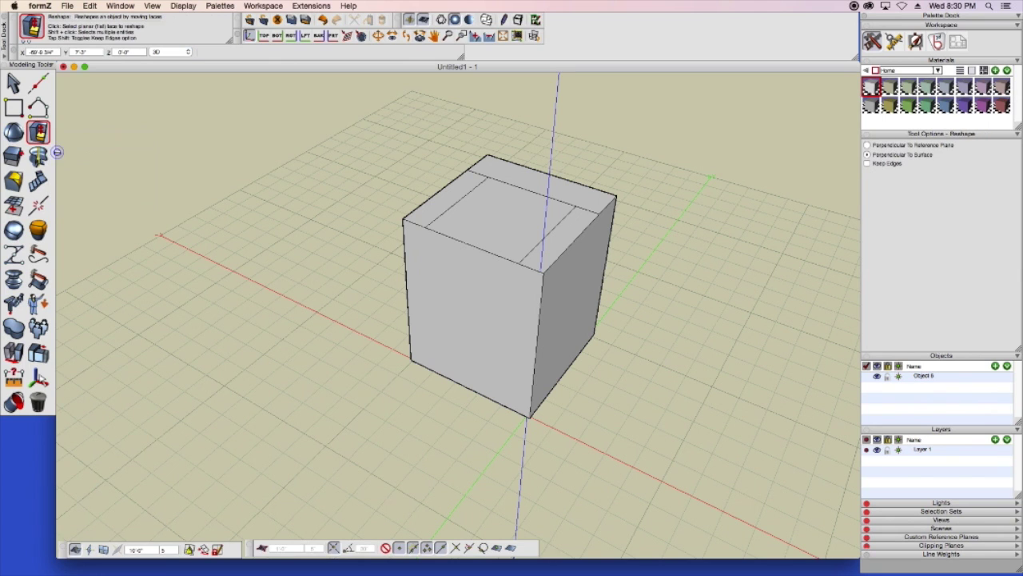
{"action": "left_click", "coordinate": [40, 134]}
{"action": "left_click", "coordinate": [560, 240]}
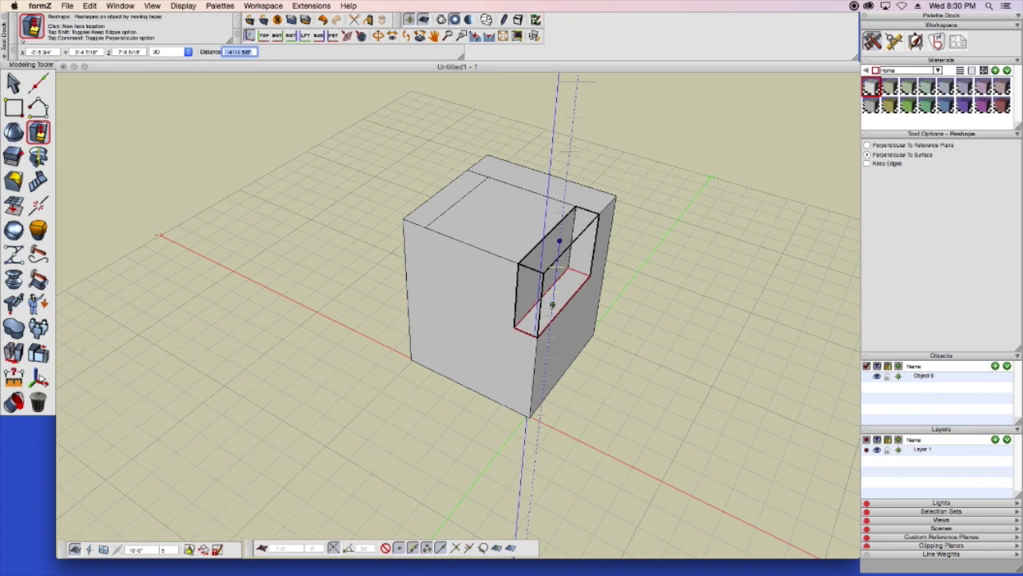
{"action": "left_click", "coordinate": [552, 304]}
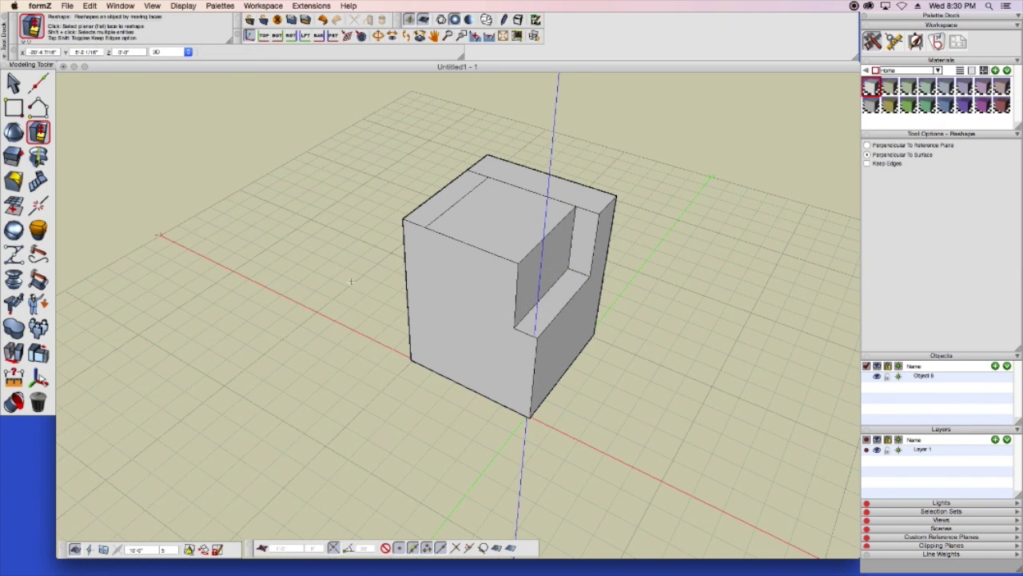
Lower the other top strip, then drop the front block's top face to seat height
{"action": "left_click", "coordinate": [378, 35]}
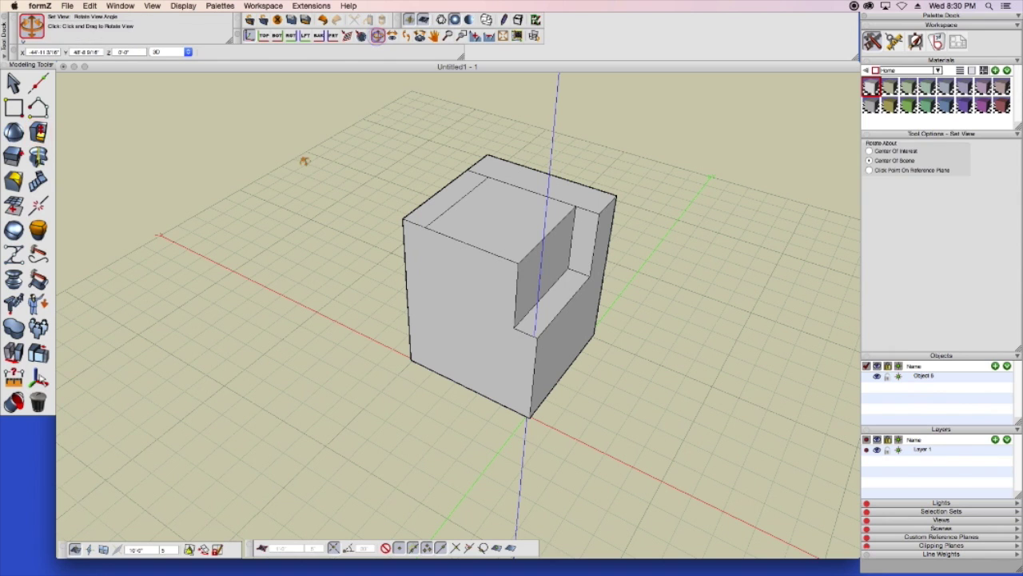
{"action": "left_click_drag", "start_coordinate": [306, 240], "coordinate": [487, 210]}
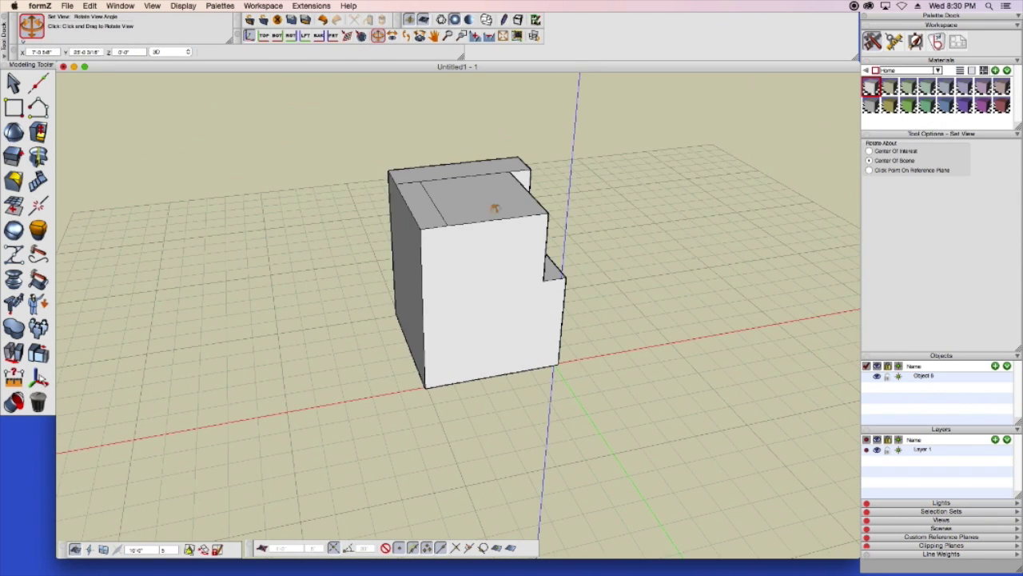
{"action": "left_click", "coordinate": [39, 132]}
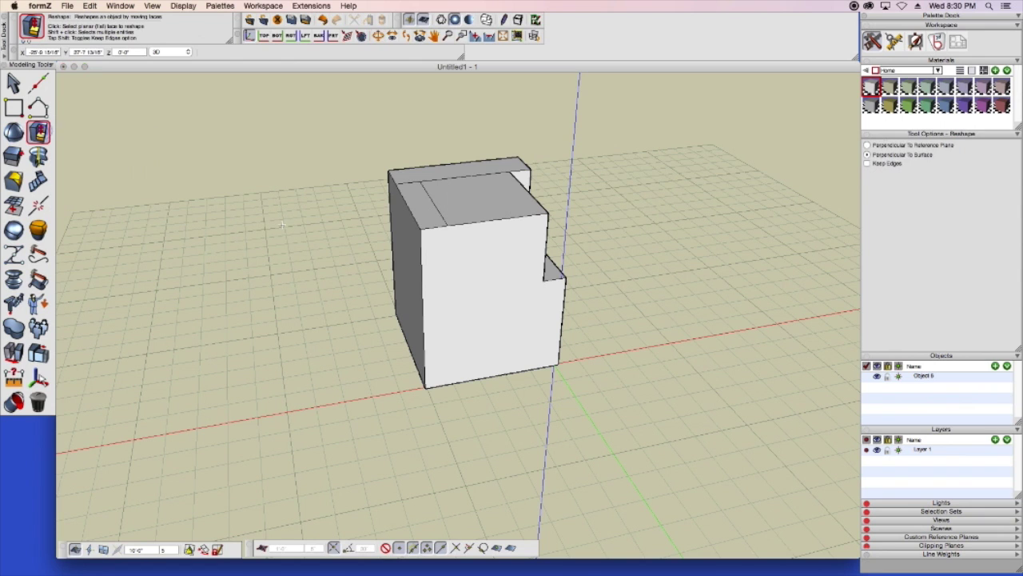
{"action": "left_click", "coordinate": [425, 207]}
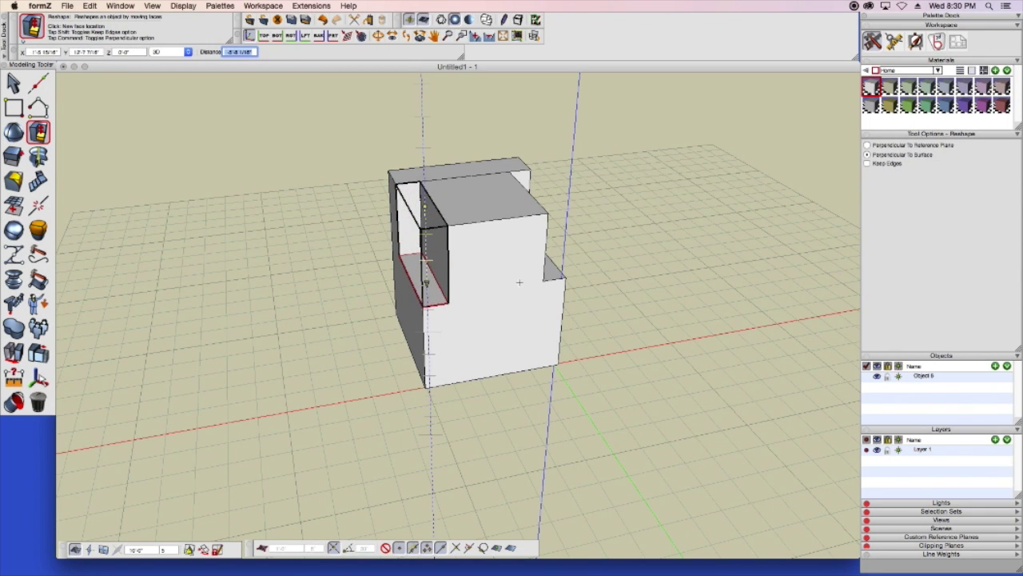
{"action": "left_click", "coordinate": [543, 280]}
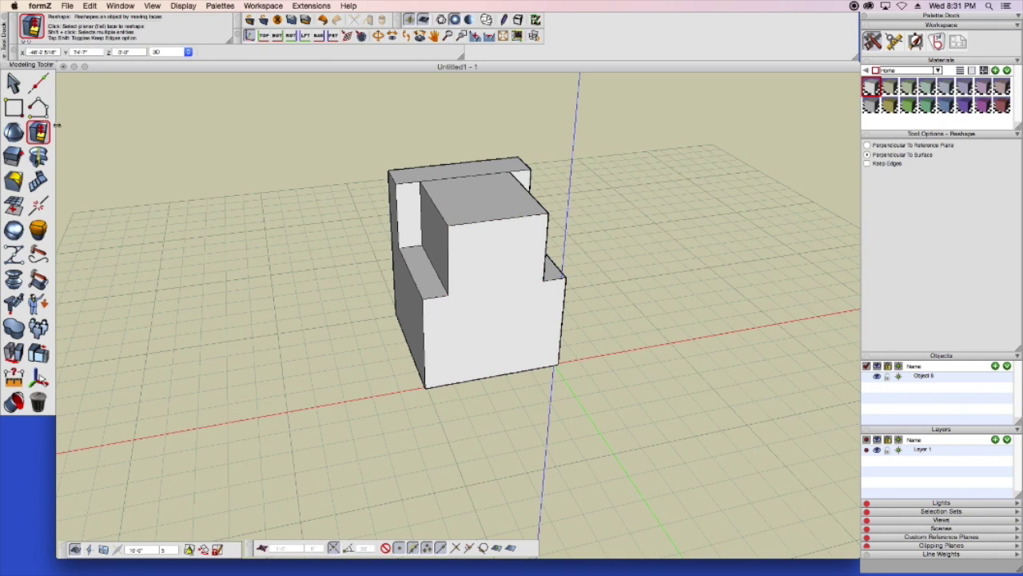
{"action": "left_click", "coordinate": [485, 199]}
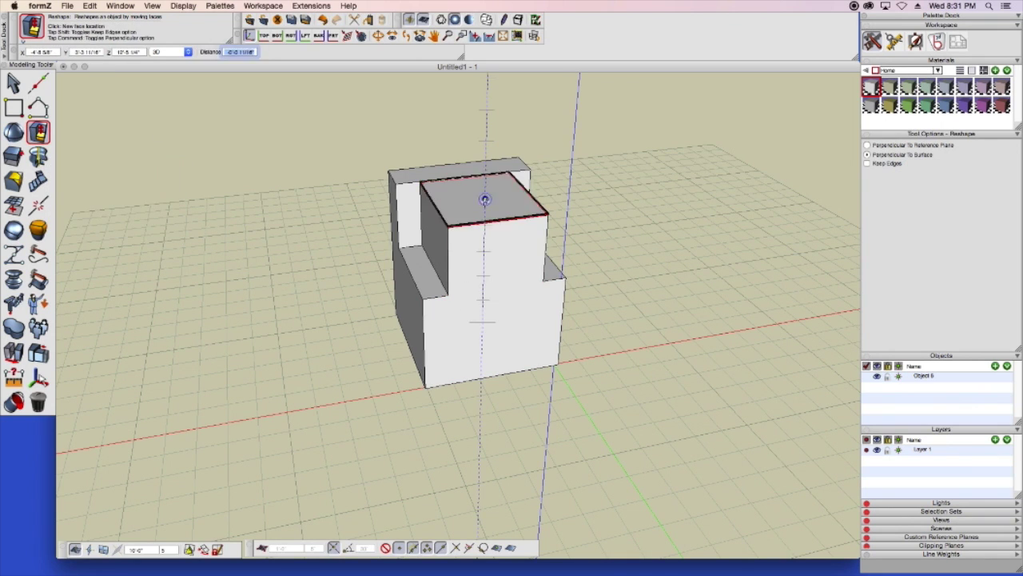
{"action": "left_click", "coordinate": [483, 306]}
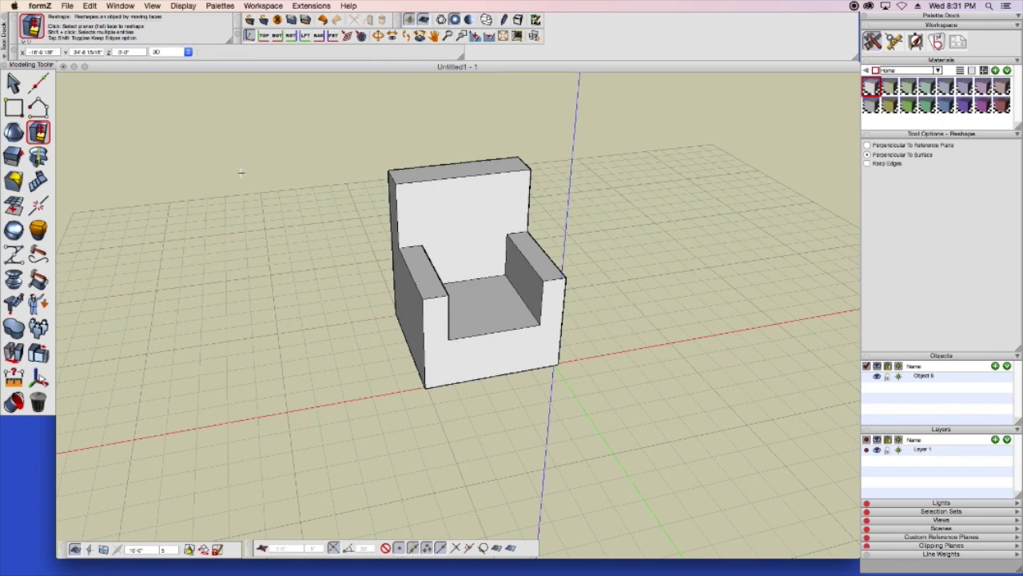
Offset Segment the chair back's top edge to split it into three parts
{"action": "left_click", "coordinate": [39, 132]}
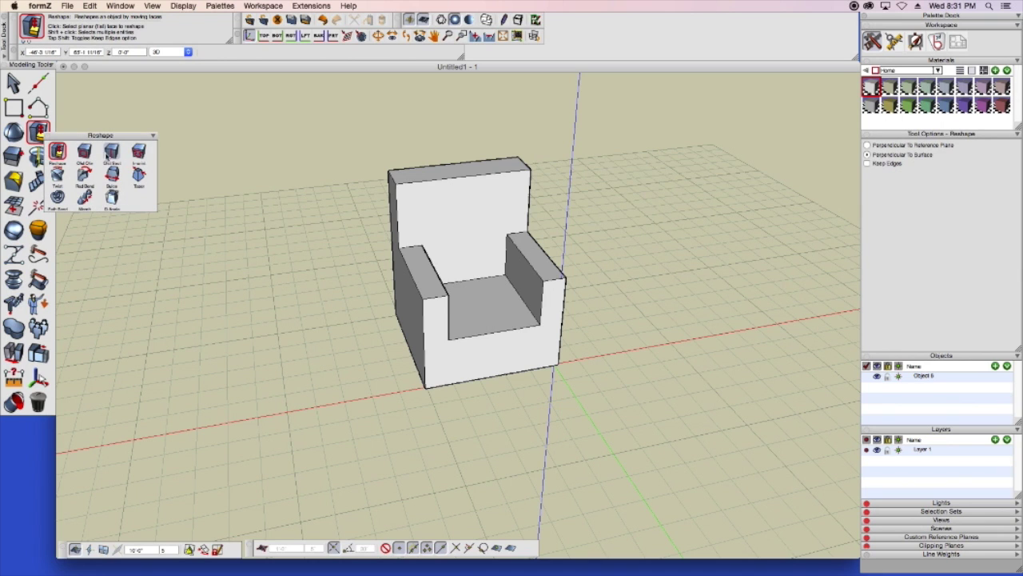
{"action": "left_click", "coordinate": [111, 151]}
{"action": "left_click", "coordinate": [521, 163]}
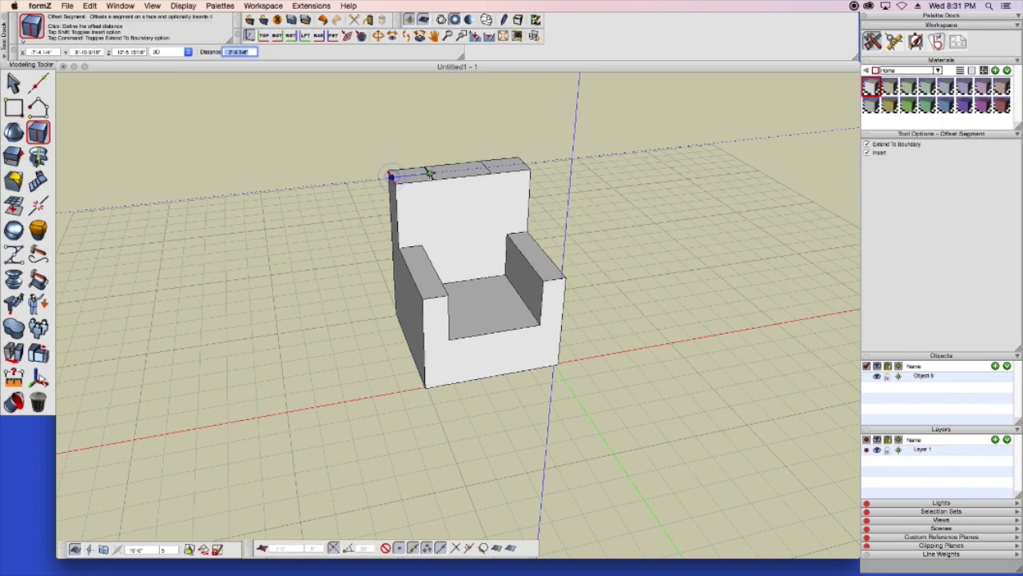
{"action": "left_click", "coordinate": [430, 173]}
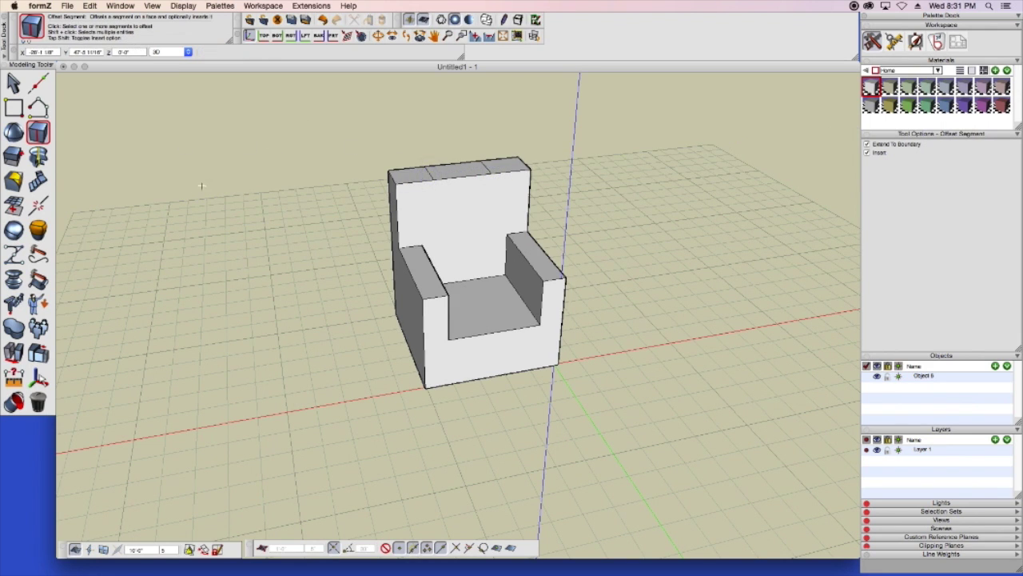
Raise the middle section of the back's top into a headrest block
{"action": "left_click_drag", "start_coordinate": [53, 143], "coordinate": [69, 144]}
{"action": "left_click", "coordinate": [460, 165]}
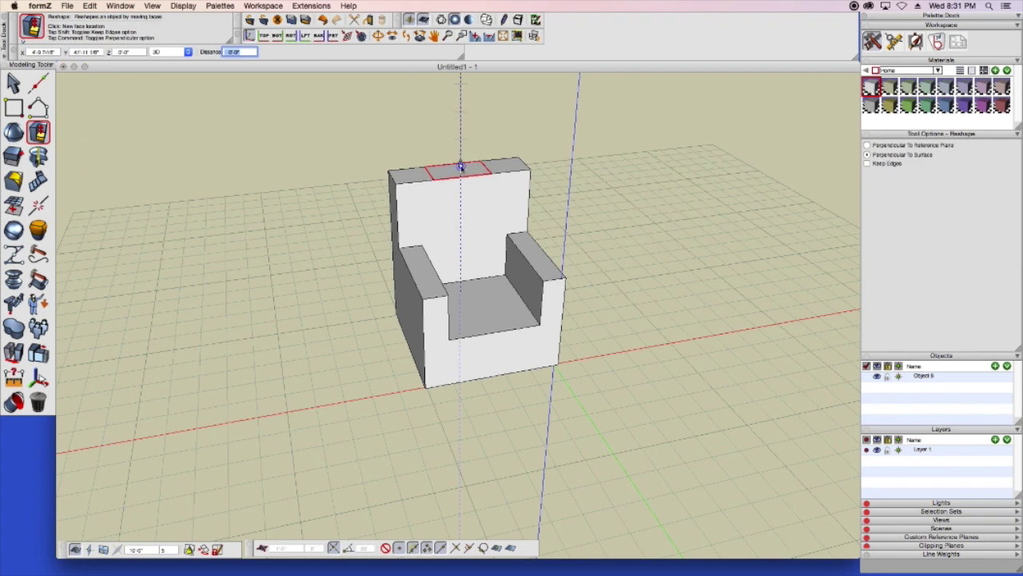
{"action": "left_click", "coordinate": [460, 125]}
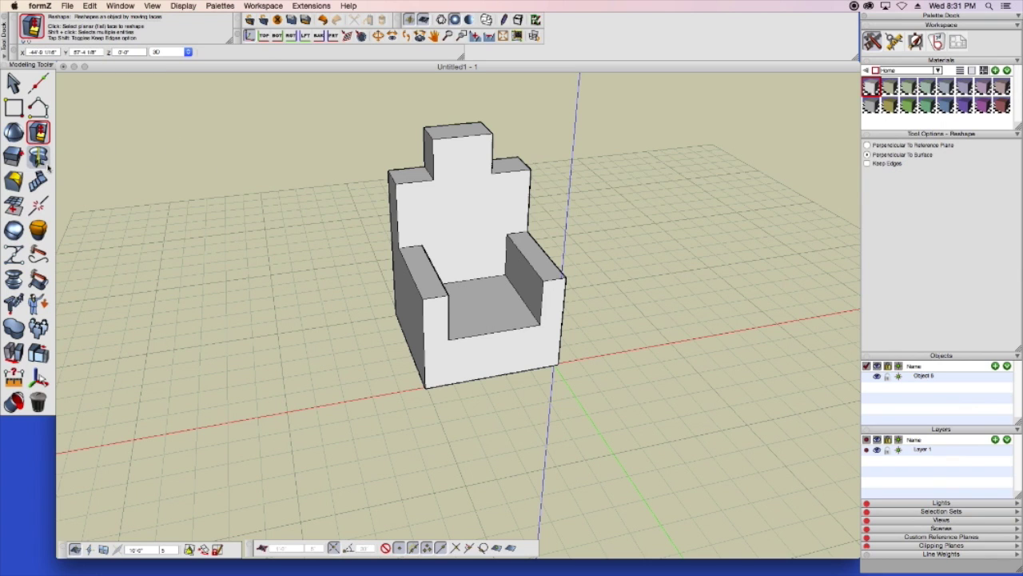
Cancel the stray Offset Segment started on the seat's back edge
{"action": "mouse_move", "coordinate": [39, 133]}
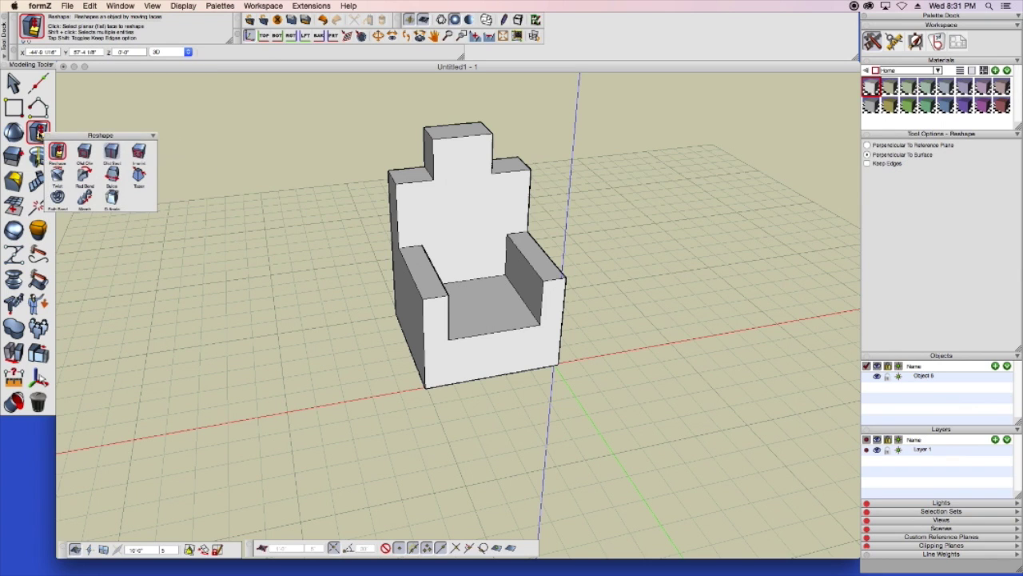
{"action": "left_click", "coordinate": [111, 152]}
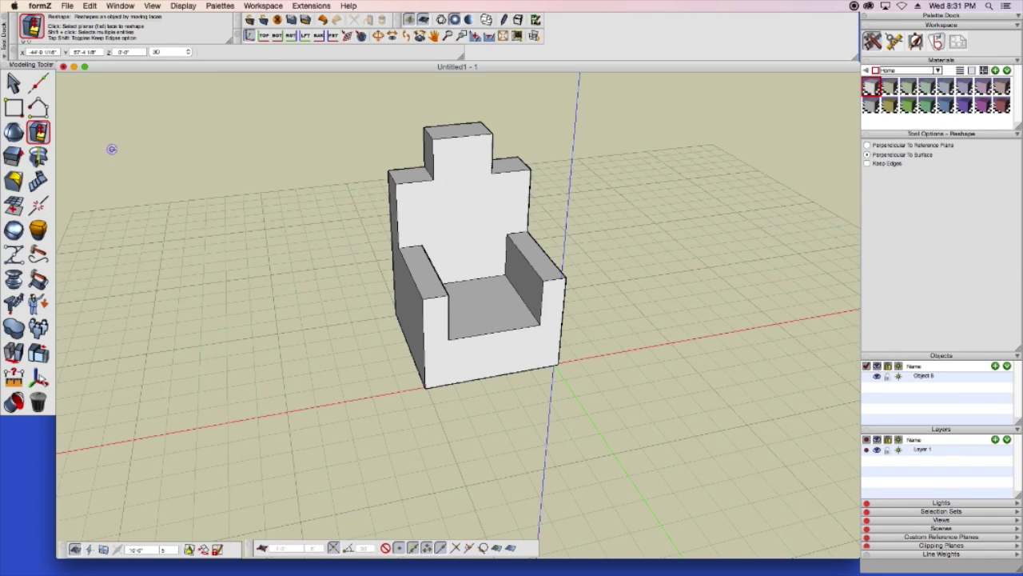
{"action": "left_click", "coordinate": [485, 279]}
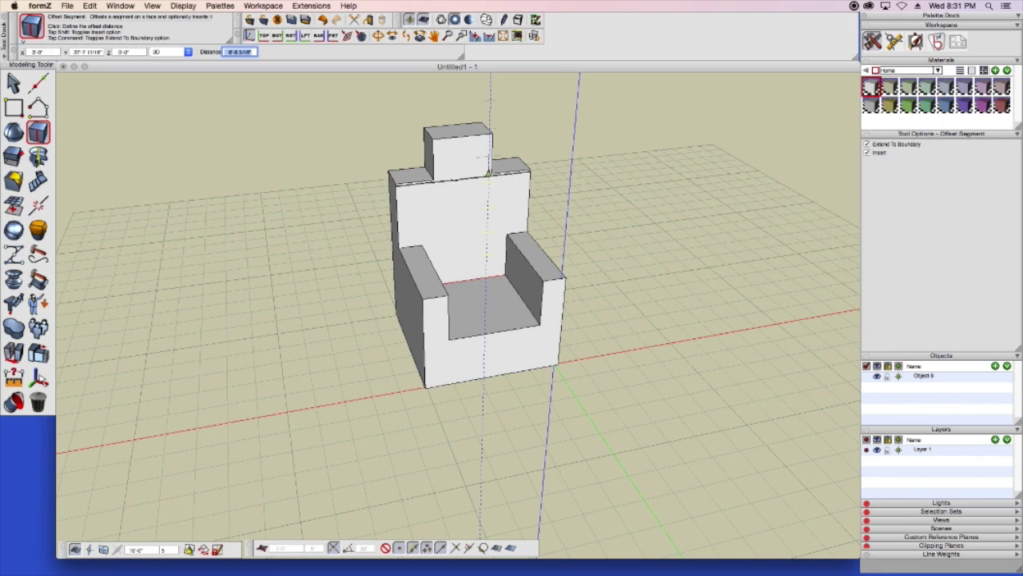
{"action": "key", "text": "Escape"}
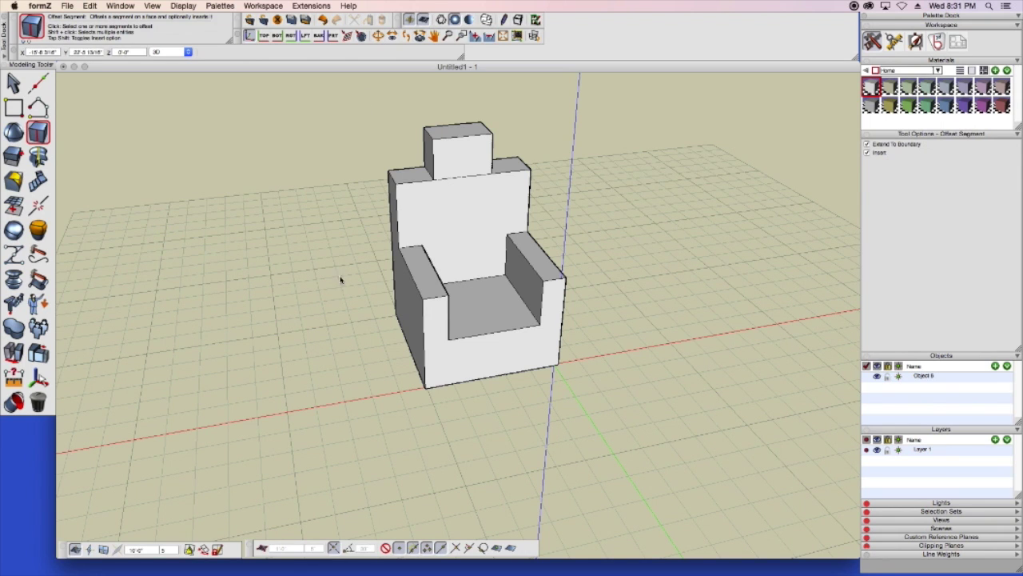
{"action": "left_click", "coordinate": [377, 36]}
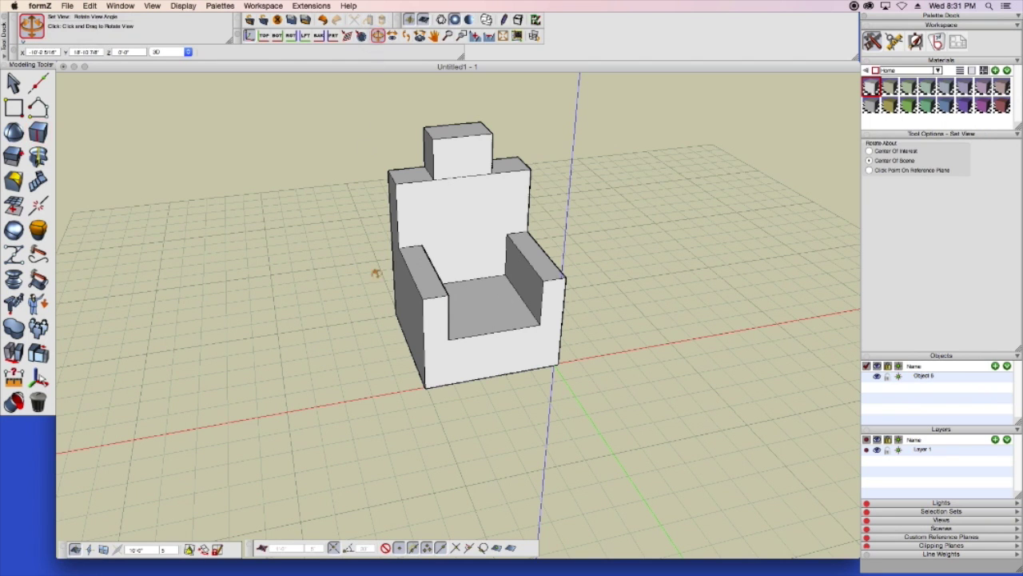
From below, add three inset offset lines along the underside's edges, including the front edge
{"action": "left_click_drag", "start_coordinate": [375, 336], "coordinate": [393, 124]}
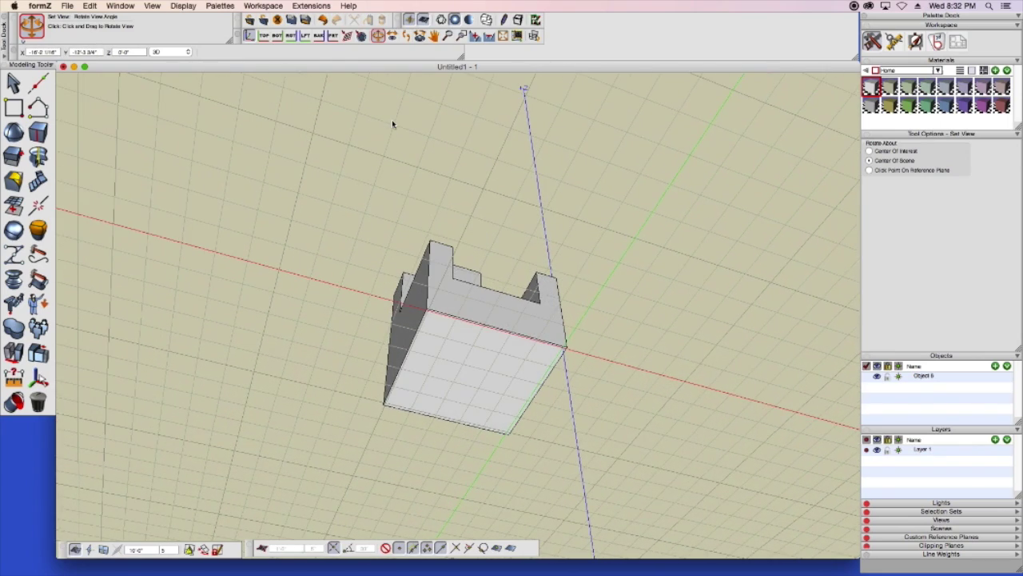
{"action": "left_click", "coordinate": [37, 132]}
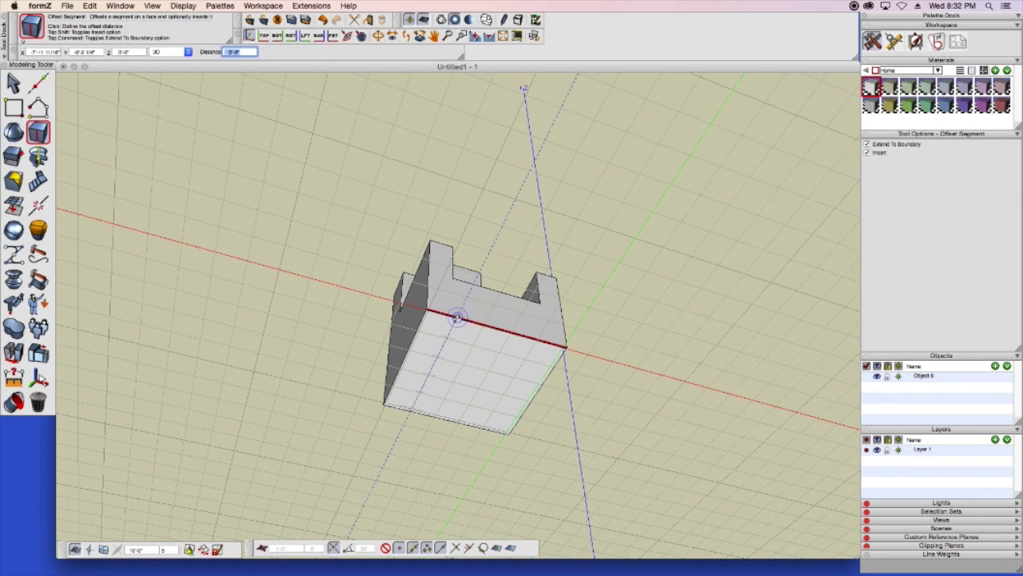
{"action": "left_click", "coordinate": [457, 316]}
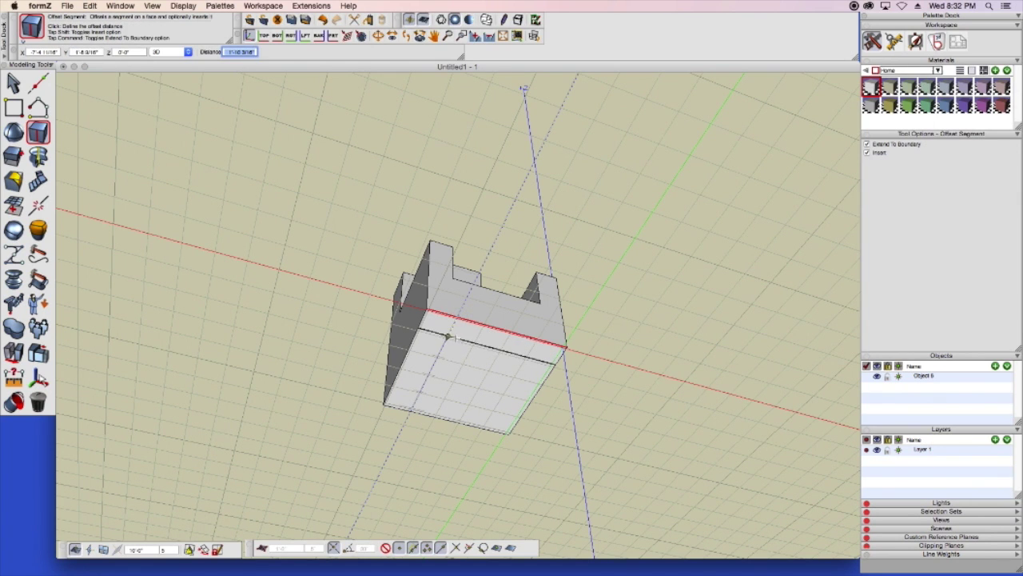
{"action": "left_click", "coordinate": [455, 340]}
{"action": "left_click", "coordinate": [441, 418]}
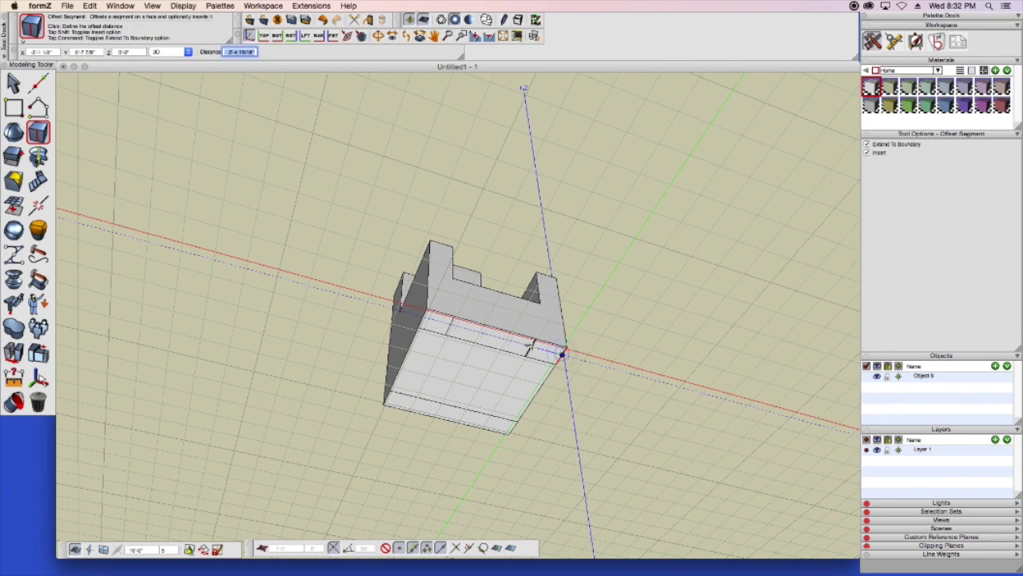
{"action": "left_click", "coordinate": [533, 350]}
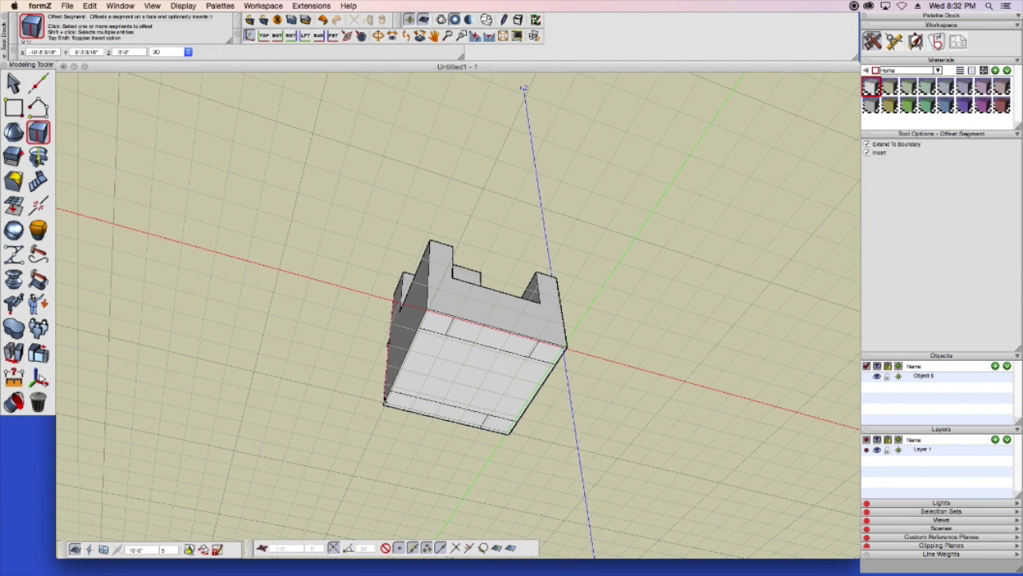
{"action": "left_click", "coordinate": [387, 399]}
{"action": "left_click", "coordinate": [388, 400]}
{"action": "left_click", "coordinate": [14, 84]}
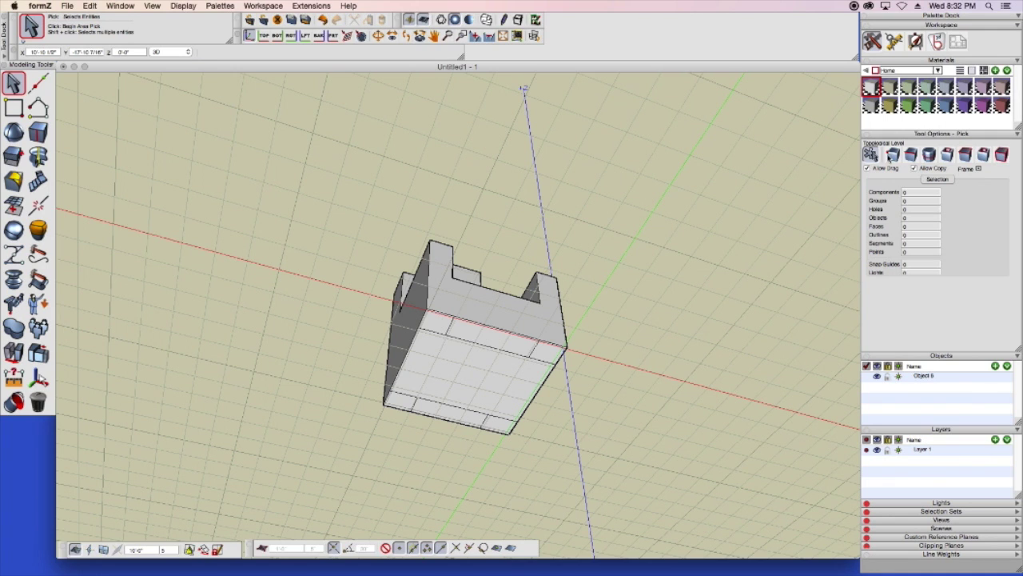
Set the Topological Level to points, then select and clear the box's top-left corner point
{"action": "left_click", "coordinate": [1002, 154]}
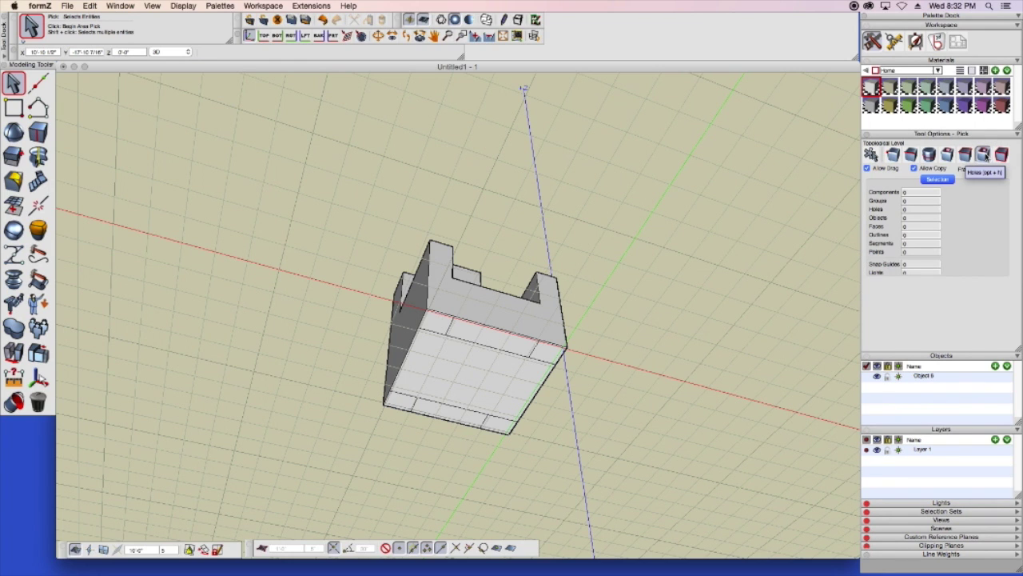
{"action": "left_click", "coordinate": [969, 157]}
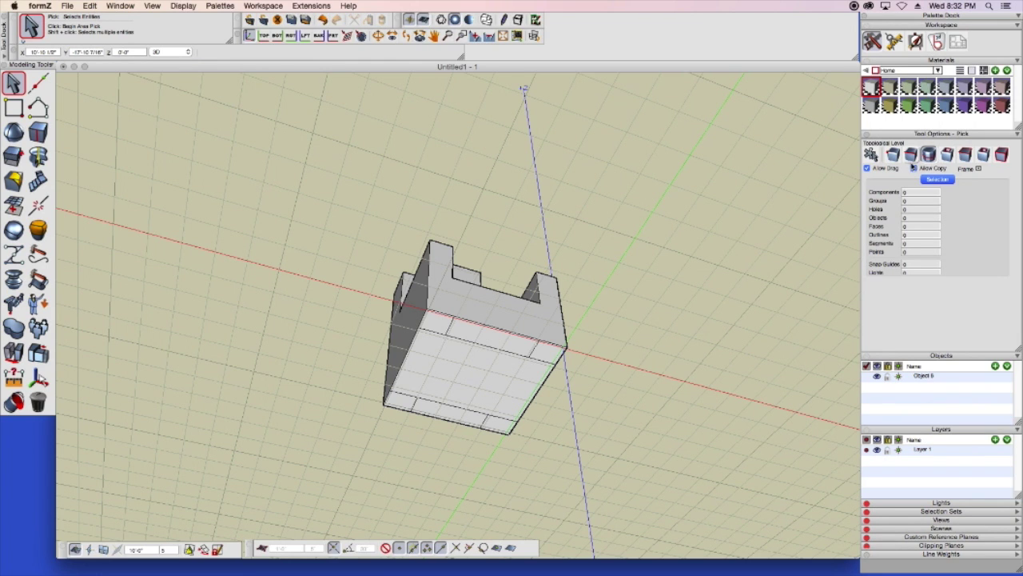
{"action": "left_click", "coordinate": [913, 155]}
{"action": "left_click", "coordinate": [893, 155]}
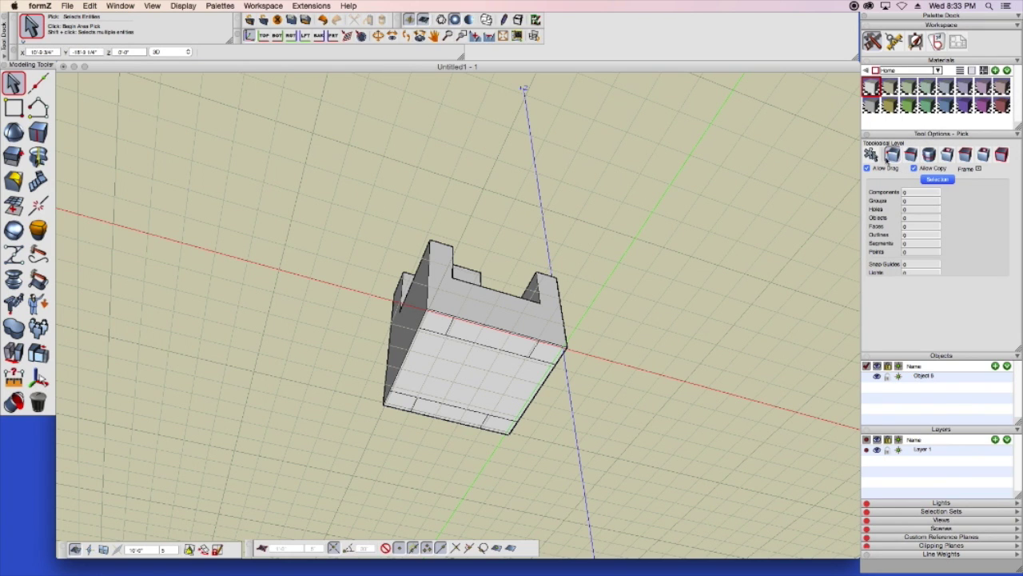
{"action": "left_click", "coordinate": [429, 240]}
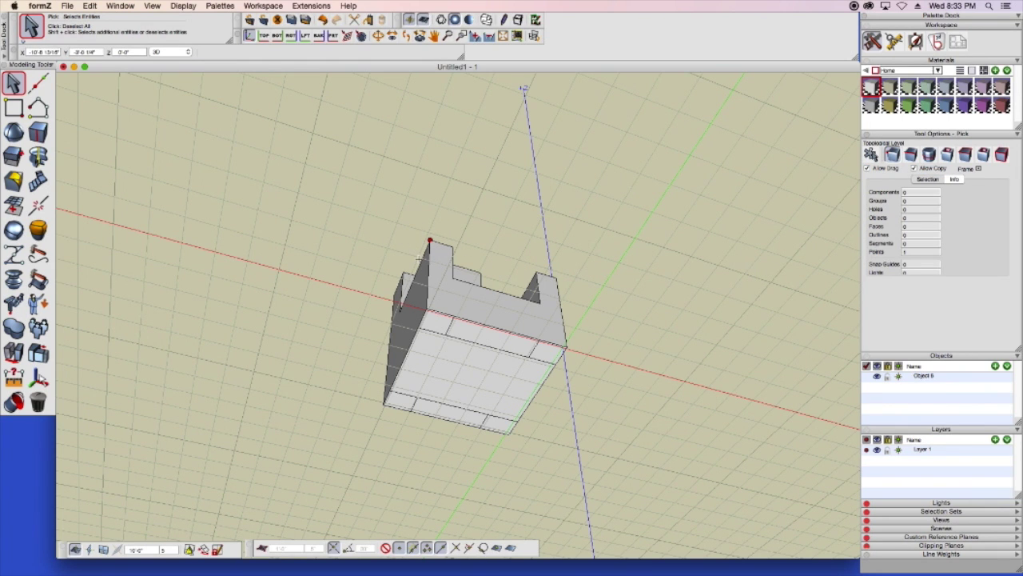
{"action": "left_click", "coordinate": [338, 167]}
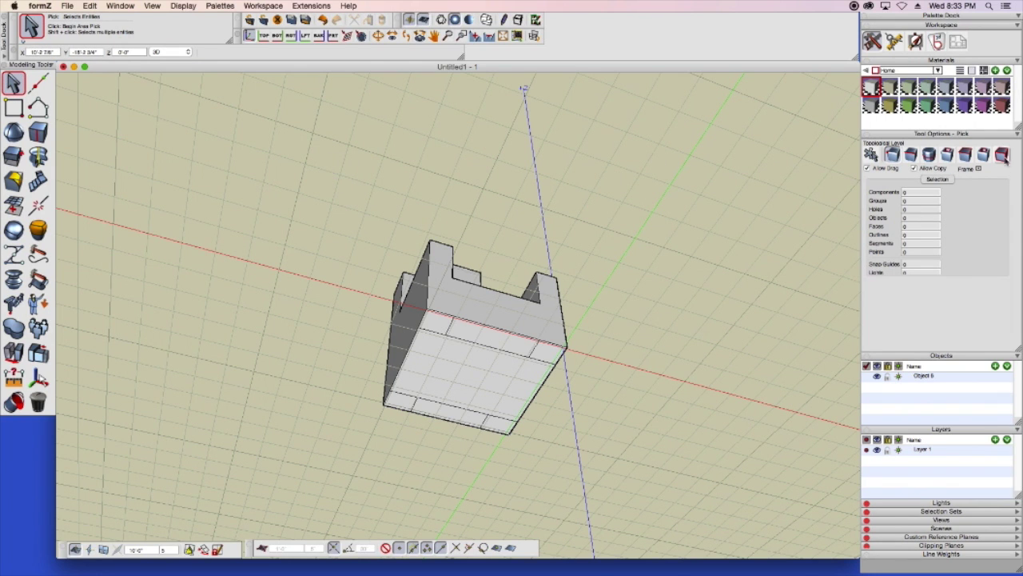
{"action": "left_click", "coordinate": [938, 179]}
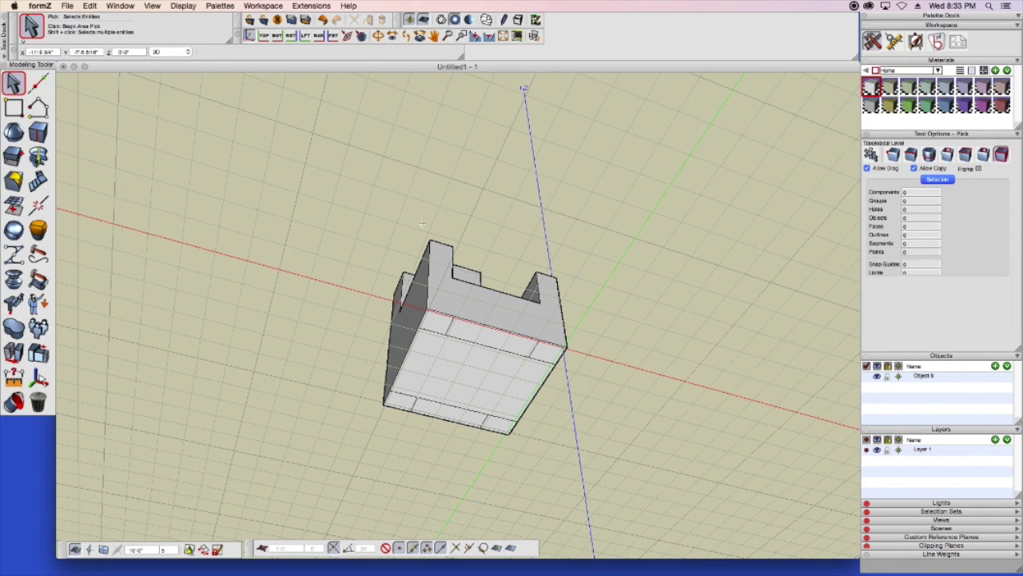
{"action": "left_click", "coordinate": [37, 133]}
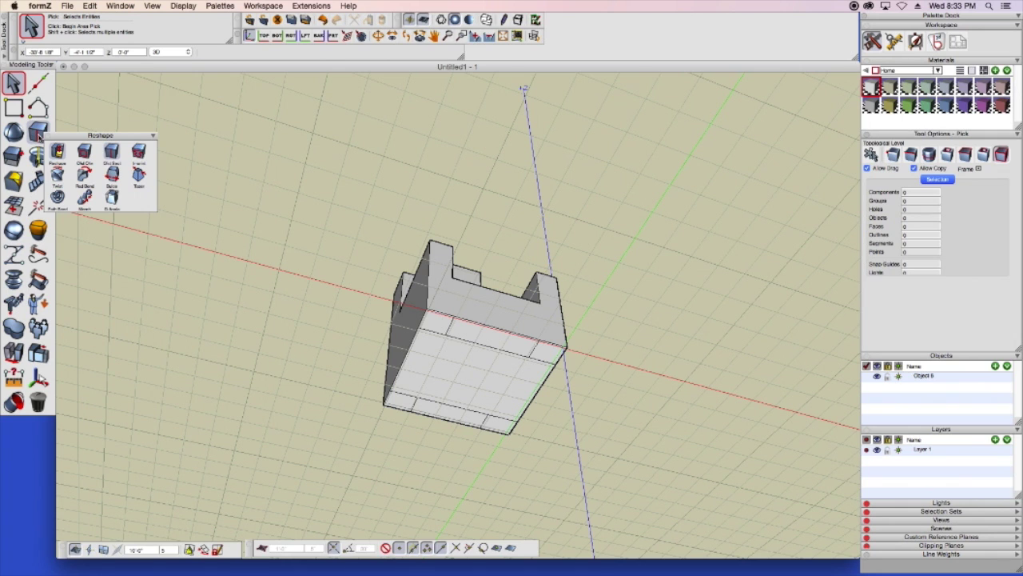
Push the small underside faces inward into notches, cancelling the last unwanted extrusion with Esc
{"action": "left_click", "coordinate": [58, 153]}
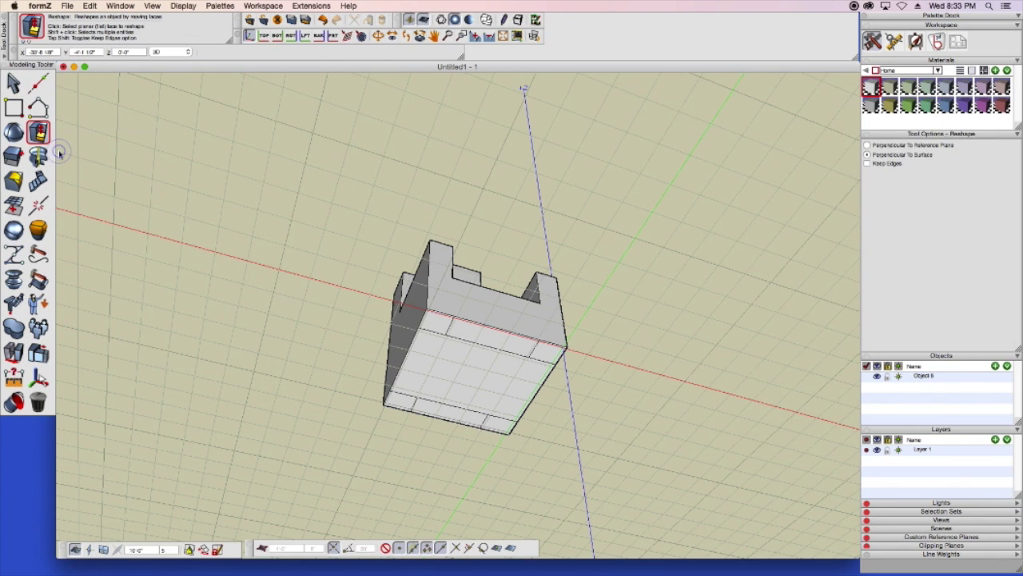
{"action": "left_click", "coordinate": [433, 325]}
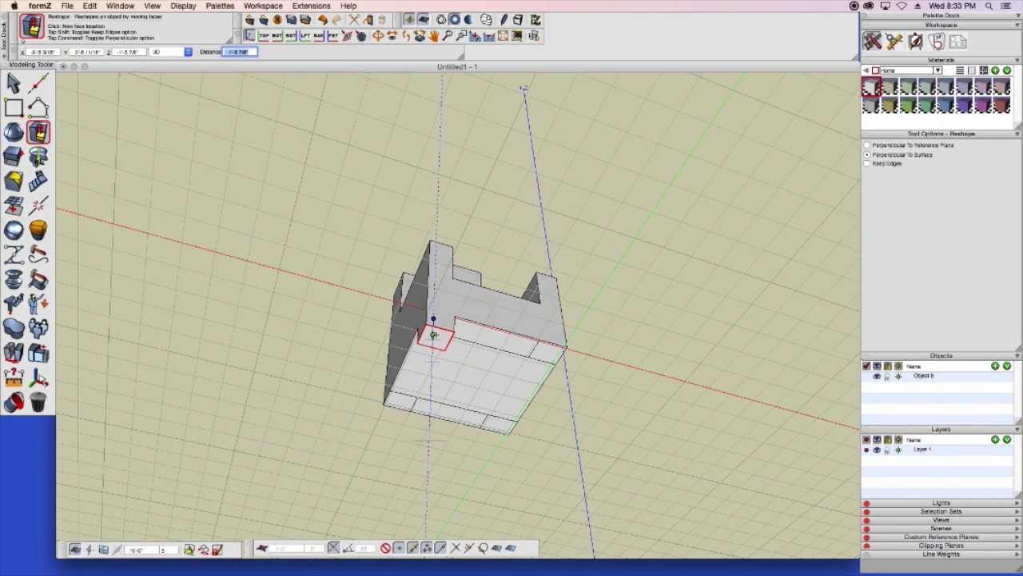
{"action": "left_click", "coordinate": [434, 335]}
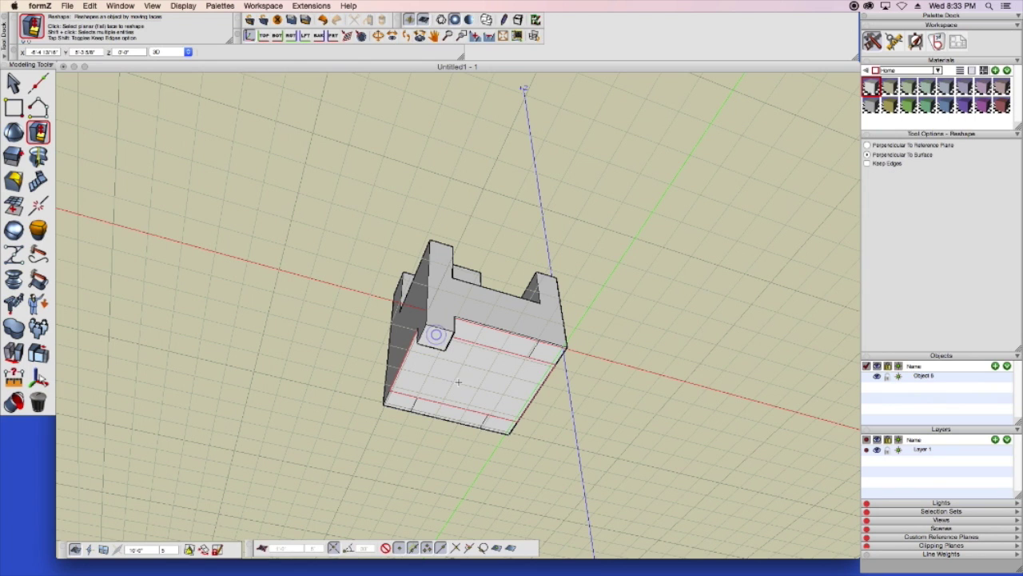
{"action": "left_click", "coordinate": [541, 350]}
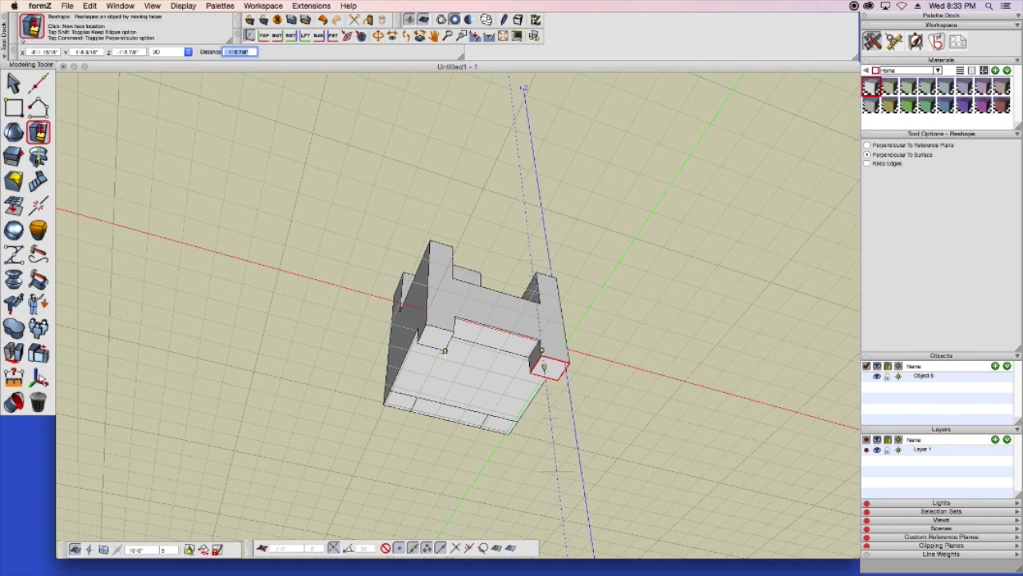
{"action": "left_click", "coordinate": [404, 406]}
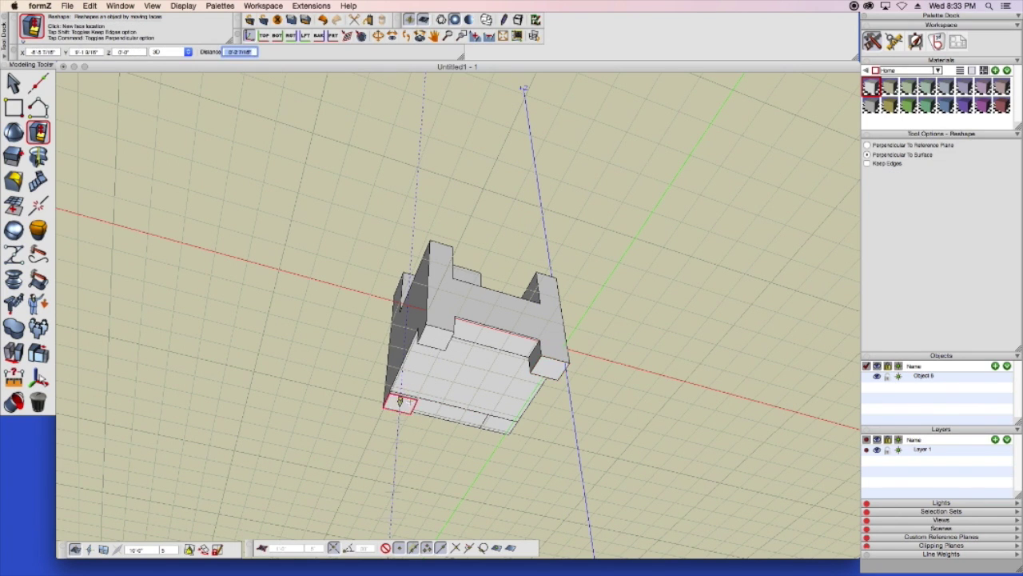
{"action": "left_click", "coordinate": [400, 409]}
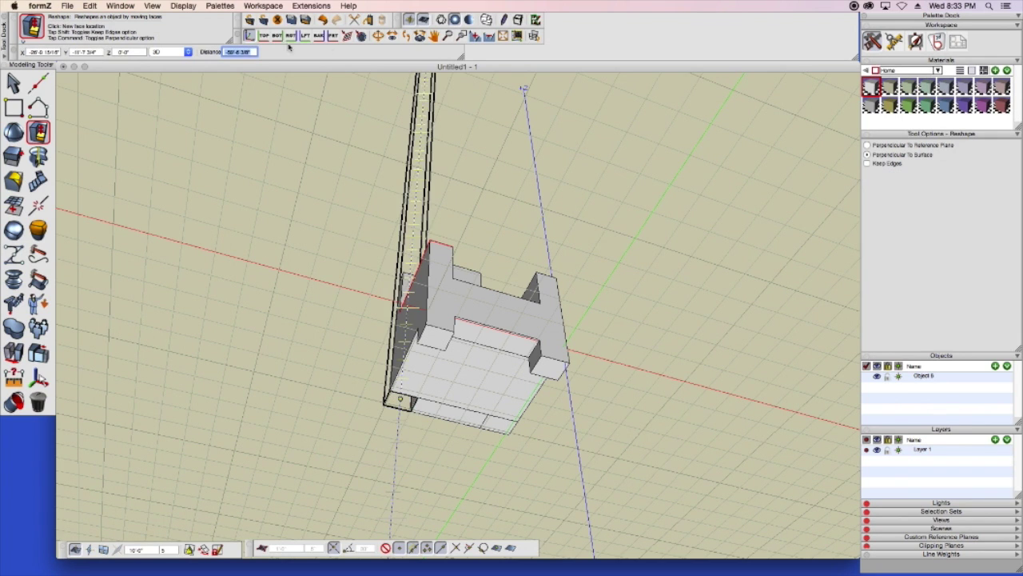
{"action": "key", "text": "Escape"}
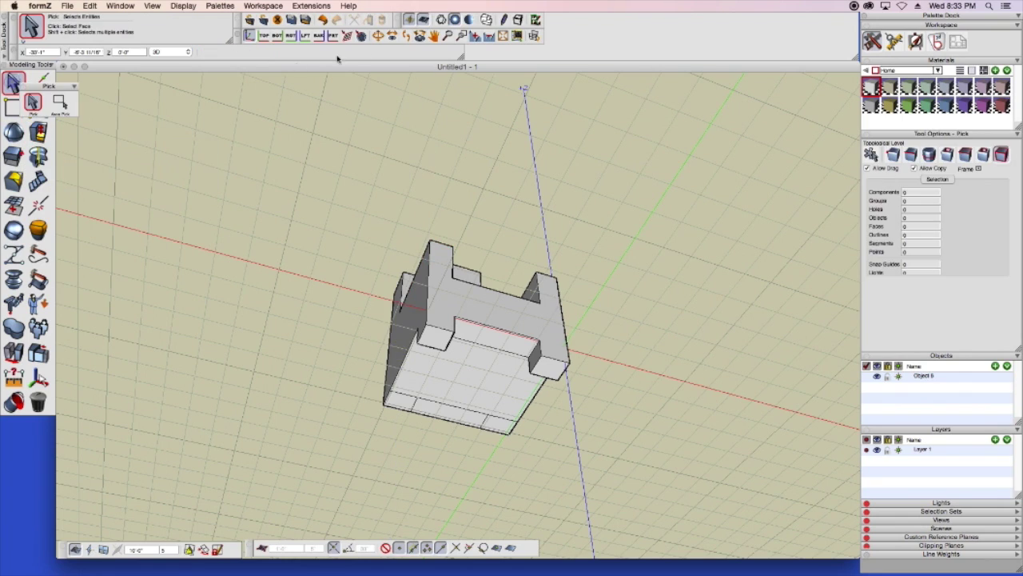
{"action": "left_click", "coordinate": [377, 35]}
{"action": "left_click_drag", "start_coordinate": [450, 160], "coordinate": [450, 228]}
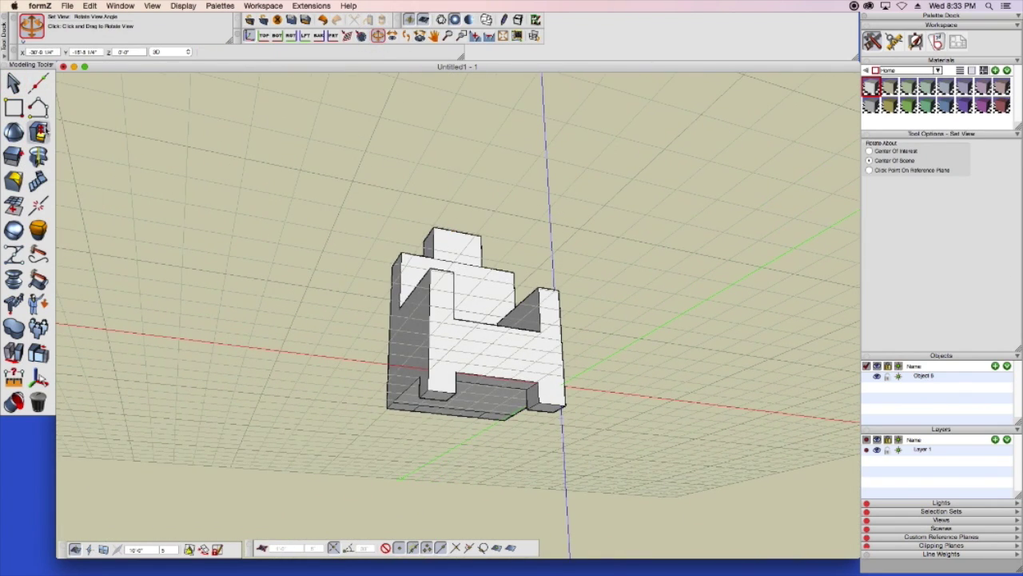
Extrude the bottom-left and lower front faces downward into feet, then orbit the chair upright
{"action": "left_click", "coordinate": [37, 132]}
{"action": "left_click", "coordinate": [395, 408]}
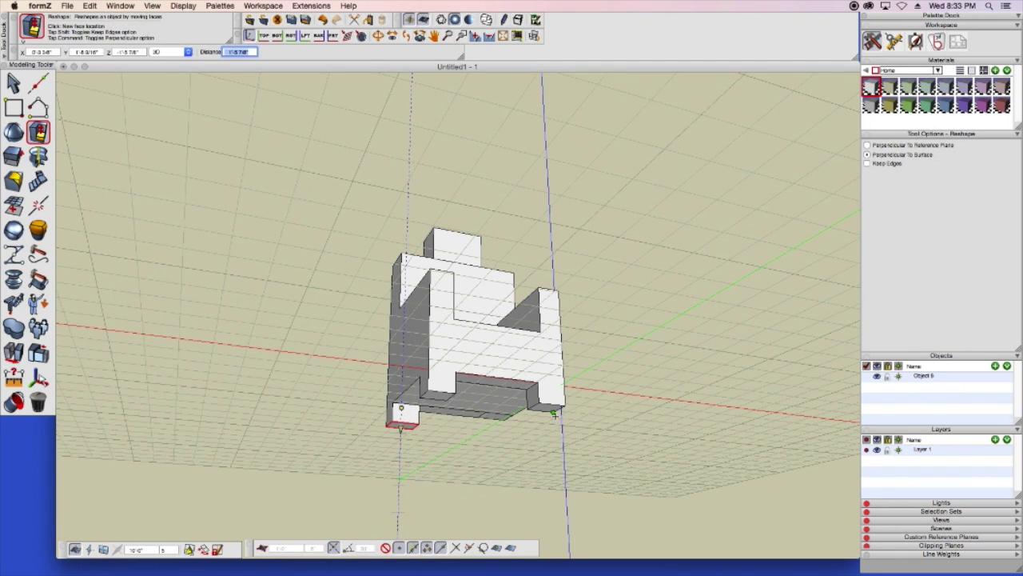
{"action": "left_click", "coordinate": [554, 412]}
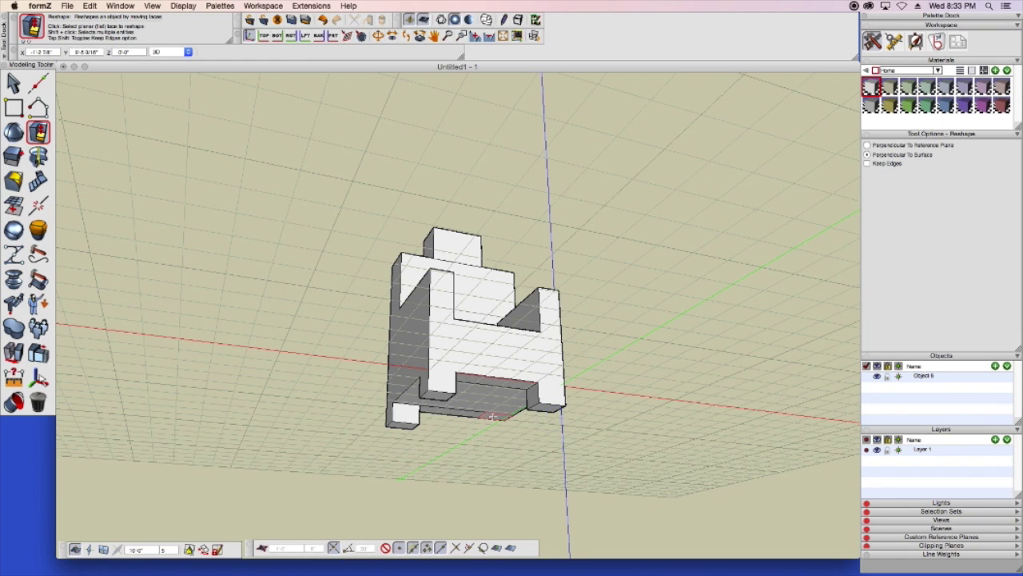
{"action": "left_click", "coordinate": [493, 417]}
{"action": "left_click", "coordinate": [495, 437]}
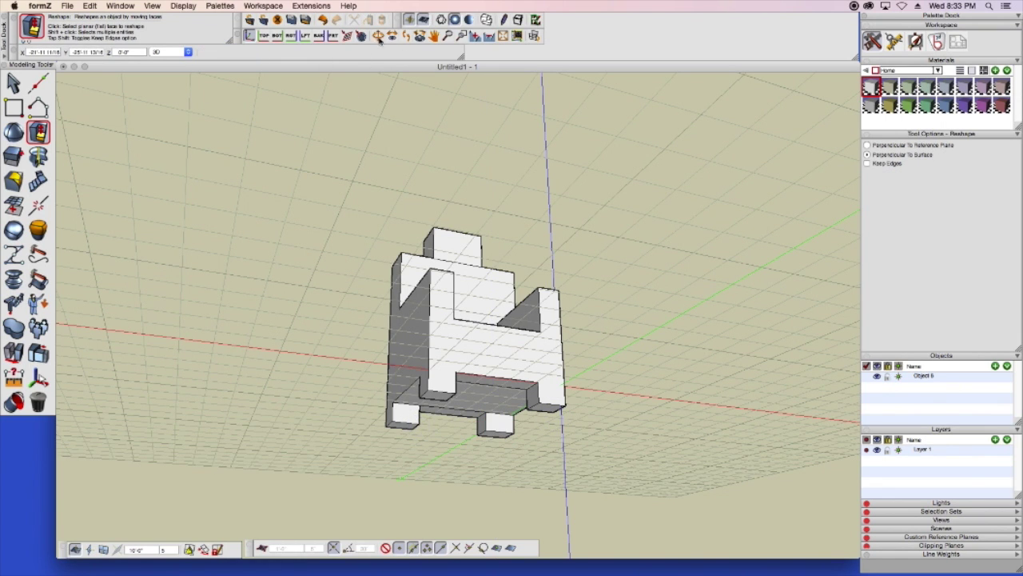
{"action": "left_click", "coordinate": [377, 36]}
{"action": "left_click_drag", "start_coordinate": [560, 232], "coordinate": [320, 356]}
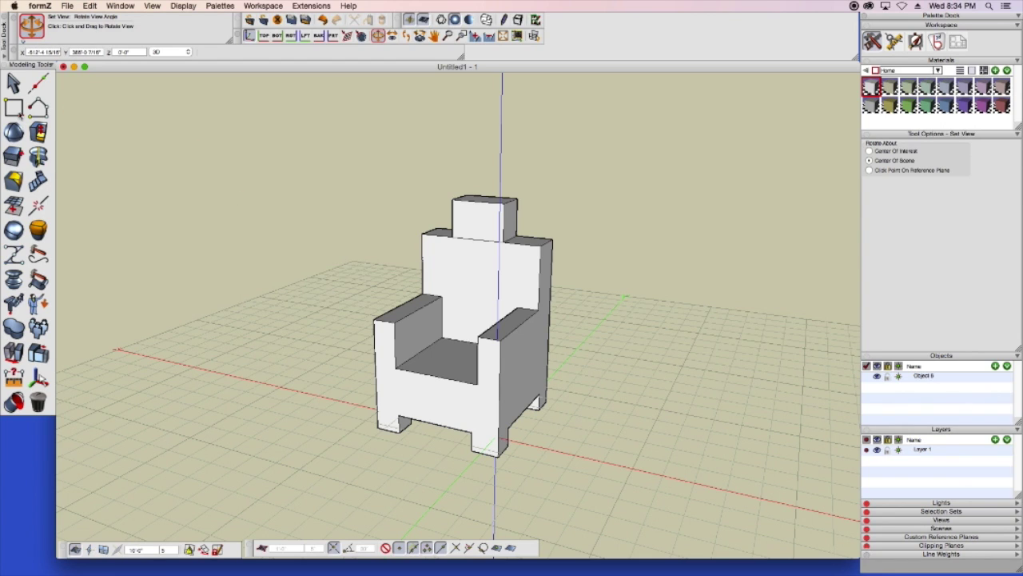
{"action": "left_click", "coordinate": [13, 230]}
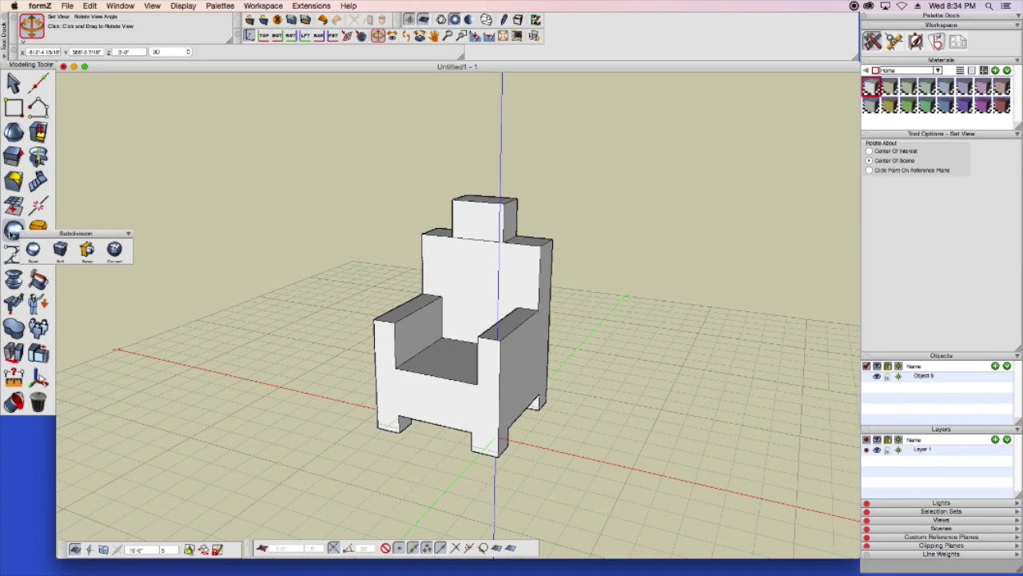
Apply Subdivision to the blocky chair, creating smooth Object 7 at 3 iterations, and orbit it
{"action": "left_click", "coordinate": [14, 232]}
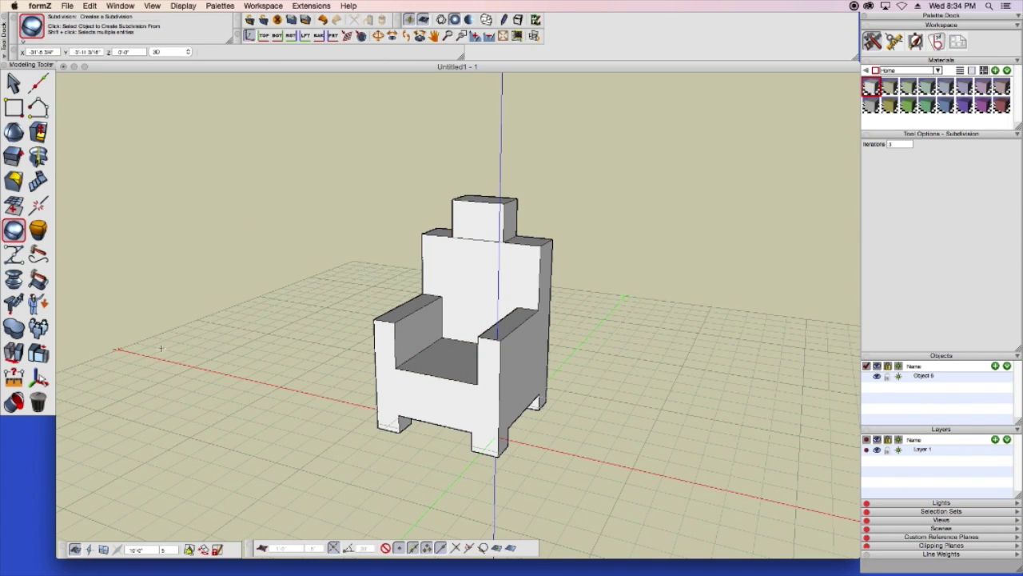
{"action": "left_click", "coordinate": [13, 232]}
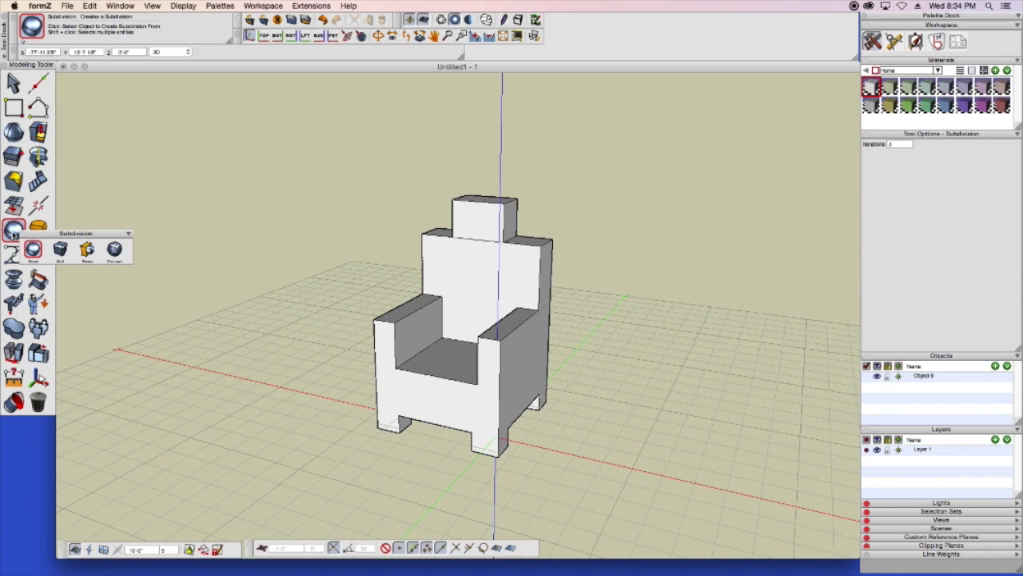
{"action": "left_click", "coordinate": [32, 249]}
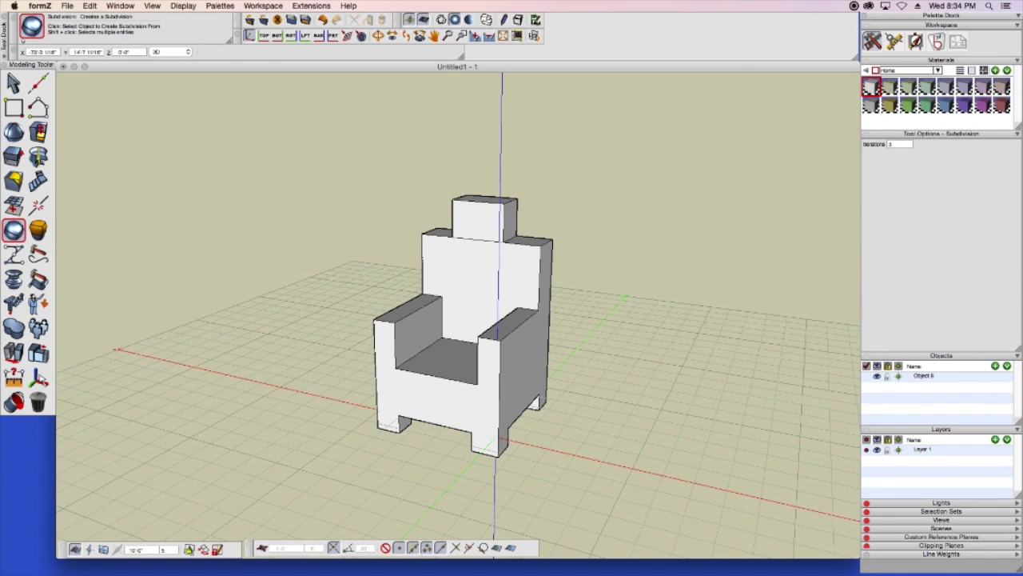
{"action": "left_click", "coordinate": [456, 256]}
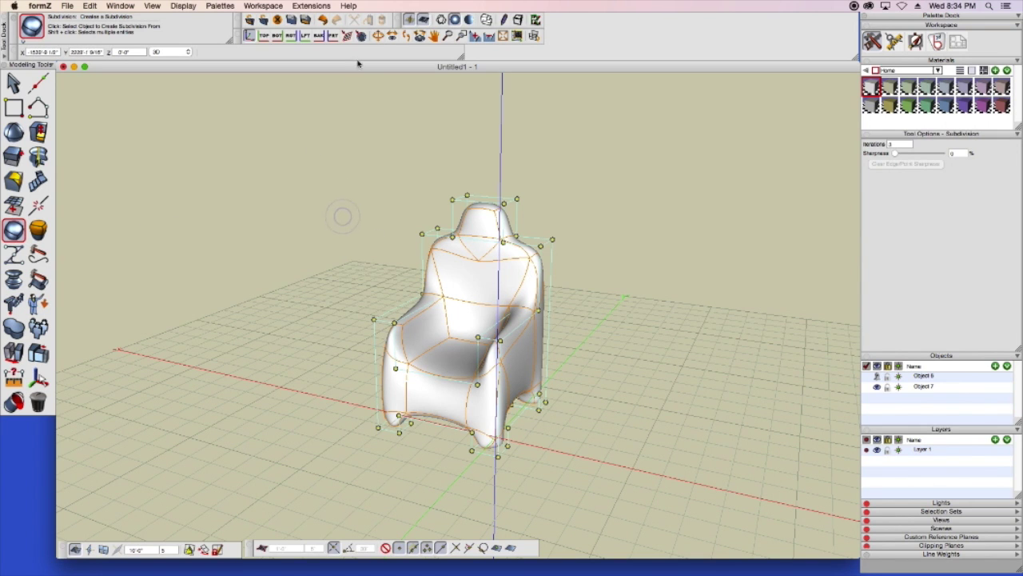
{"action": "left_click", "coordinate": [378, 37]}
{"action": "left_click_drag", "start_coordinate": [327, 176], "coordinate": [309, 277]}
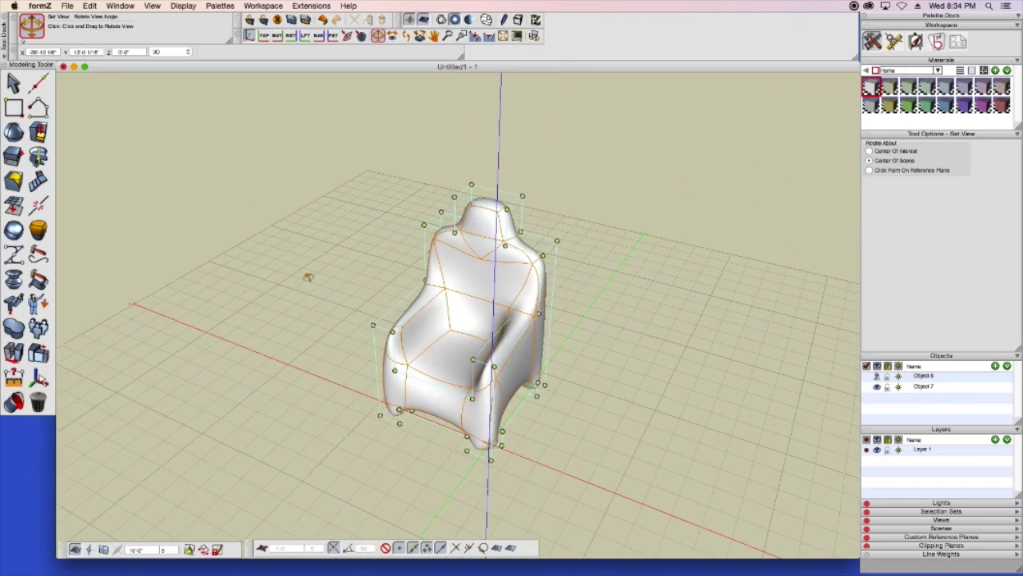
Drag the back's upper-left cage point up and outward
{"action": "left_click", "coordinate": [13, 230]}
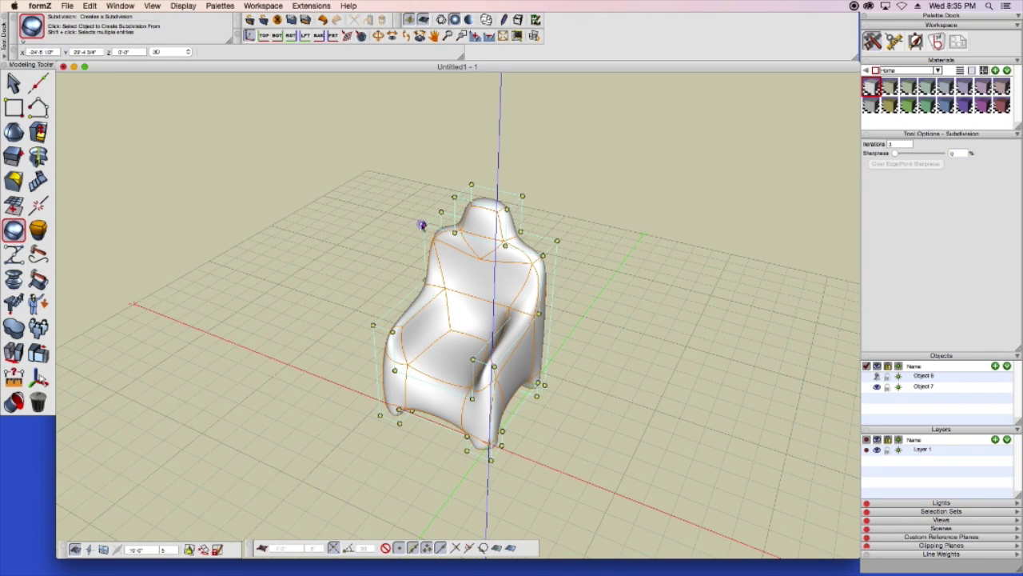
{"action": "left_click_drag", "start_coordinate": [421, 225], "coordinate": [406, 201]}
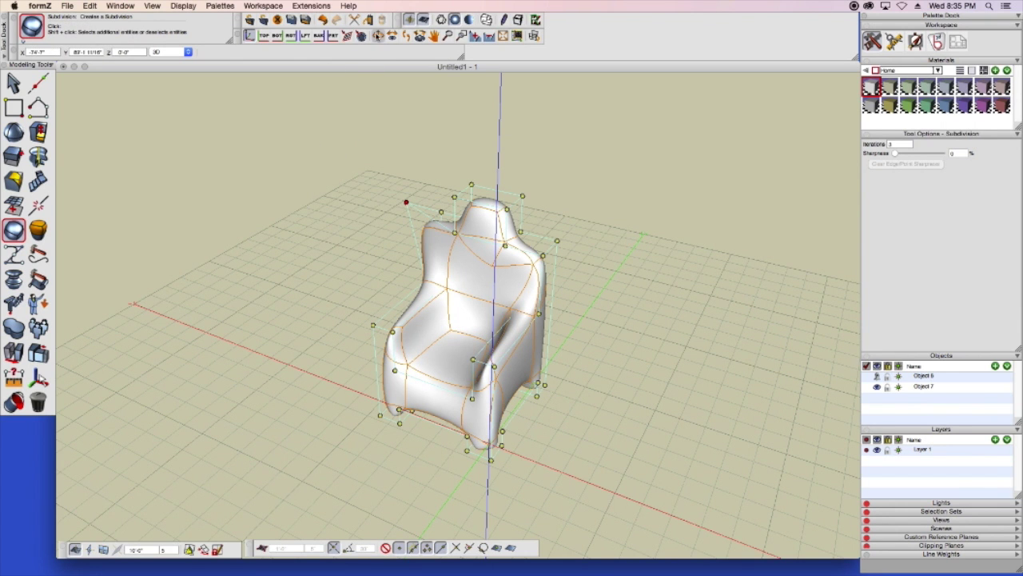
{"action": "left_click", "coordinate": [378, 36]}
{"action": "left_click_drag", "start_coordinate": [321, 124], "coordinate": [453, 63]}
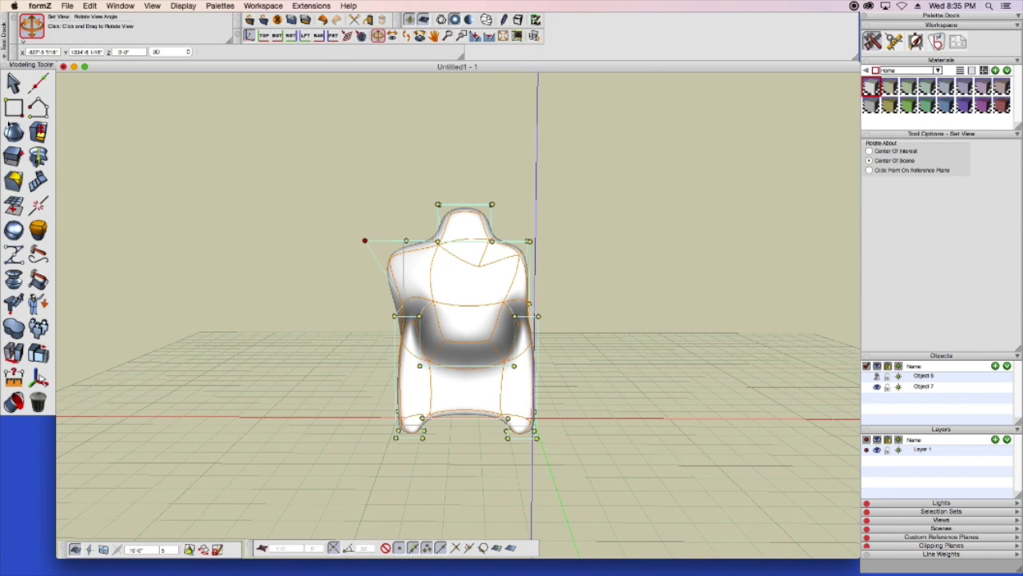
Move the top-right cage point right to widen the shoulder, then adjust the bottom cage points
{"action": "left_click", "coordinate": [14, 230]}
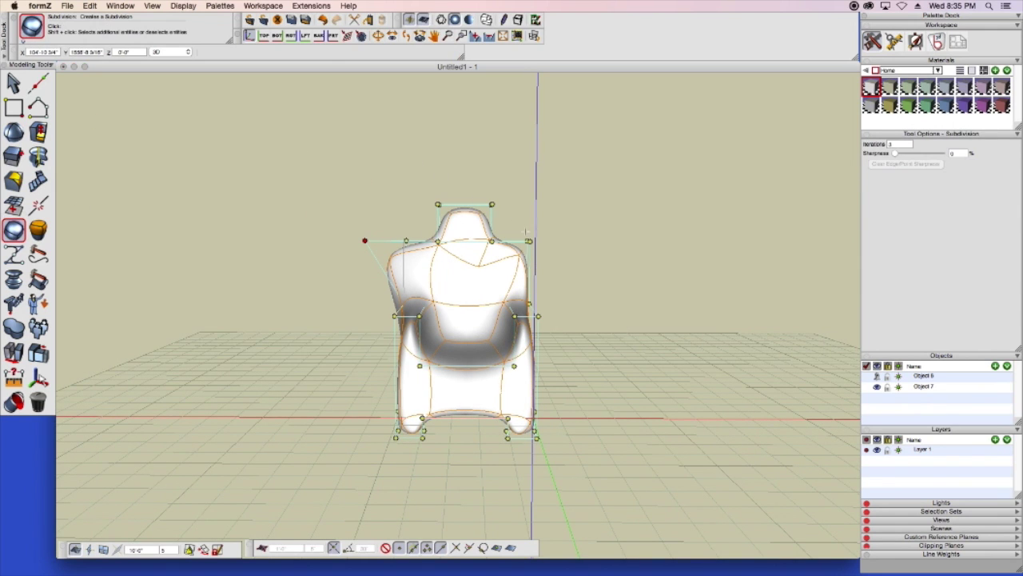
{"action": "left_click", "coordinate": [531, 242]}
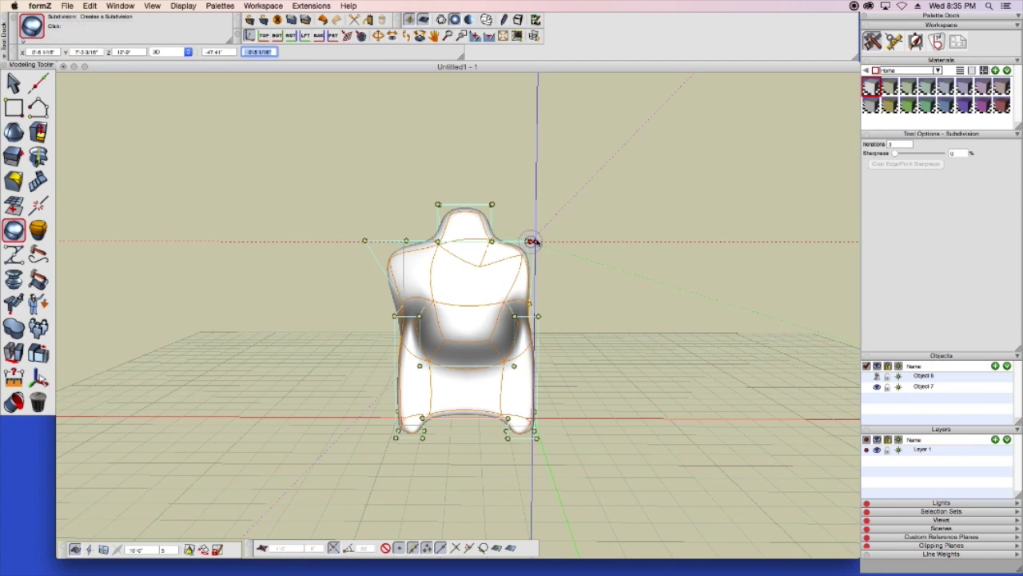
{"action": "left_click", "coordinate": [563, 240]}
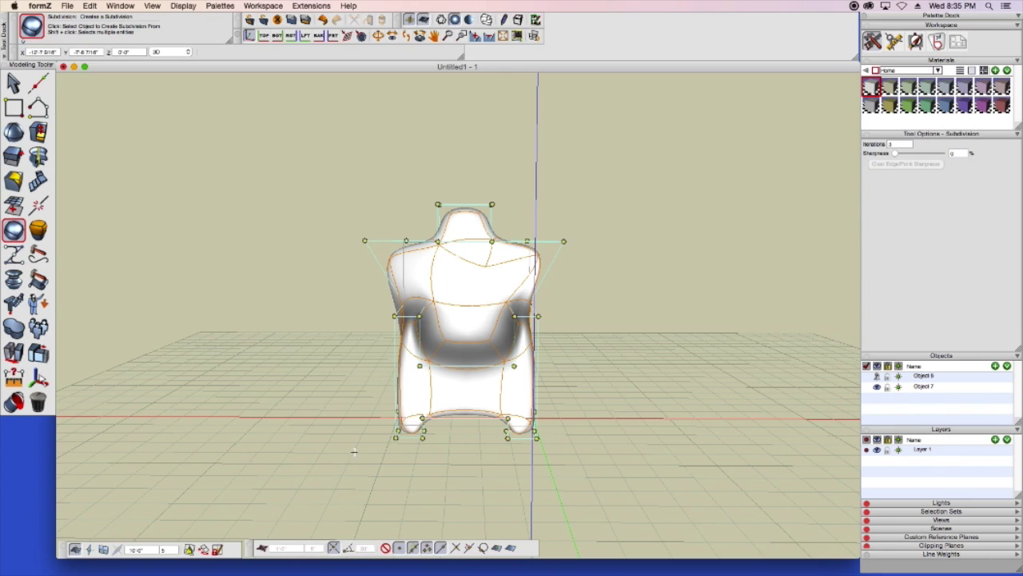
{"action": "left_click", "coordinate": [396, 436]}
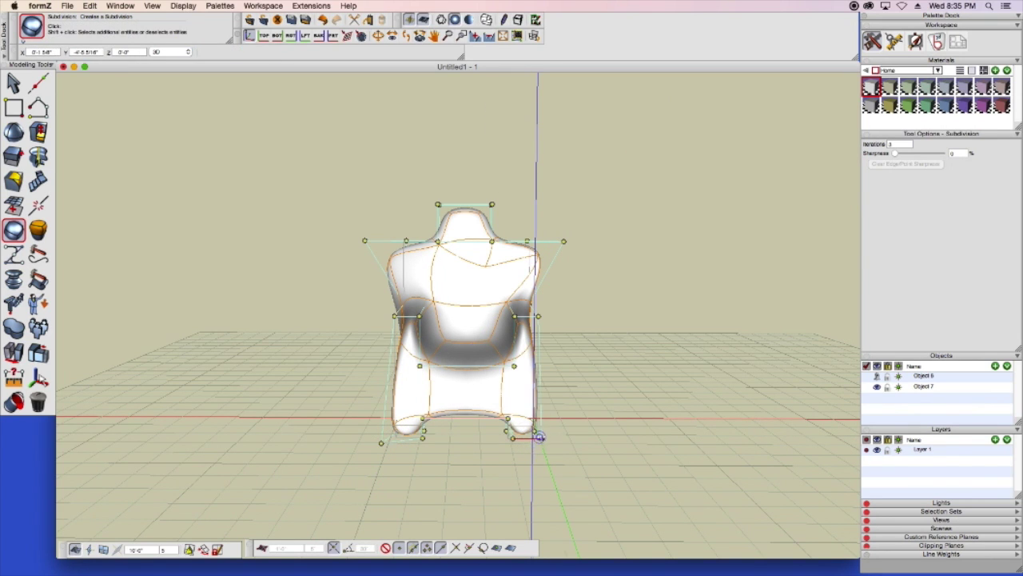
{"action": "left_click", "coordinate": [542, 438]}
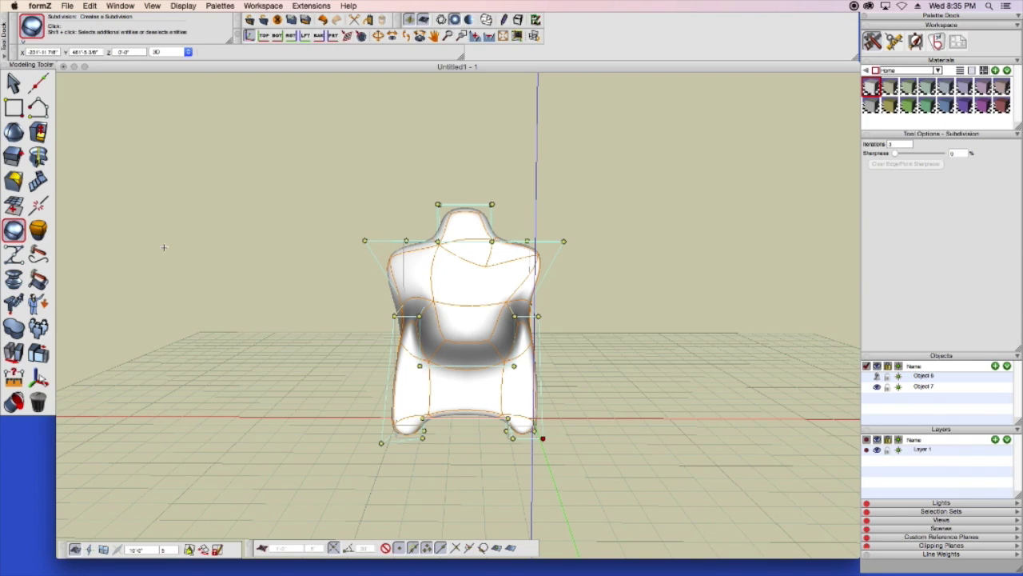
{"action": "left_click", "coordinate": [378, 35]}
{"action": "left_click_drag", "start_coordinate": [379, 189], "coordinate": [377, 289]}
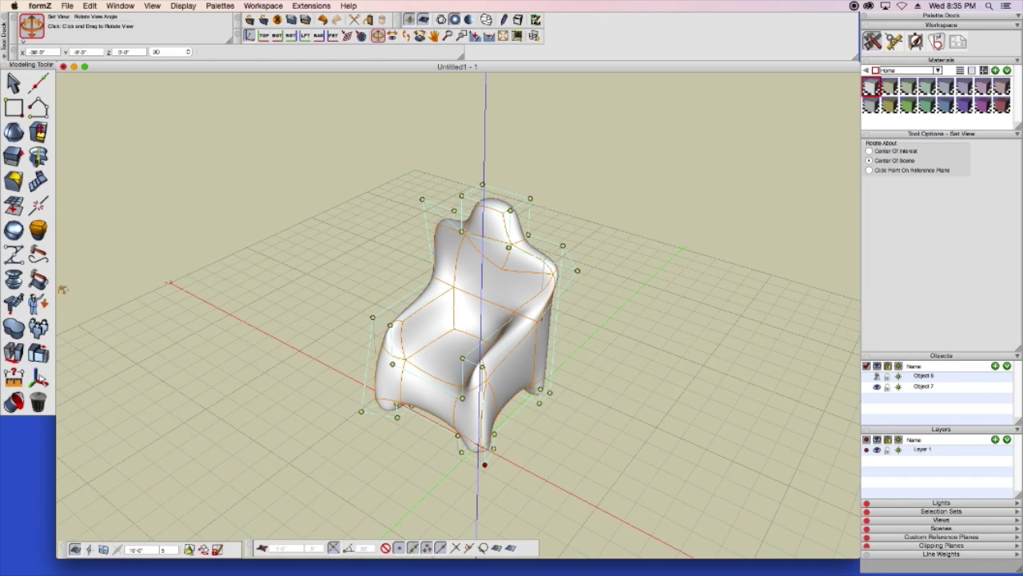
{"action": "left_click", "coordinate": [12, 231]}
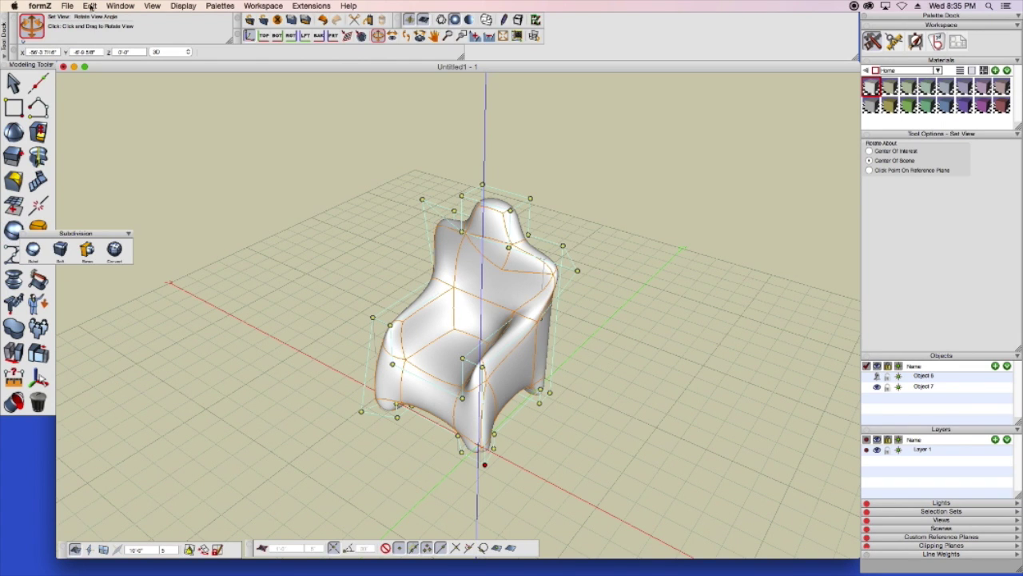
{"action": "left_click", "coordinate": [93, 6]}
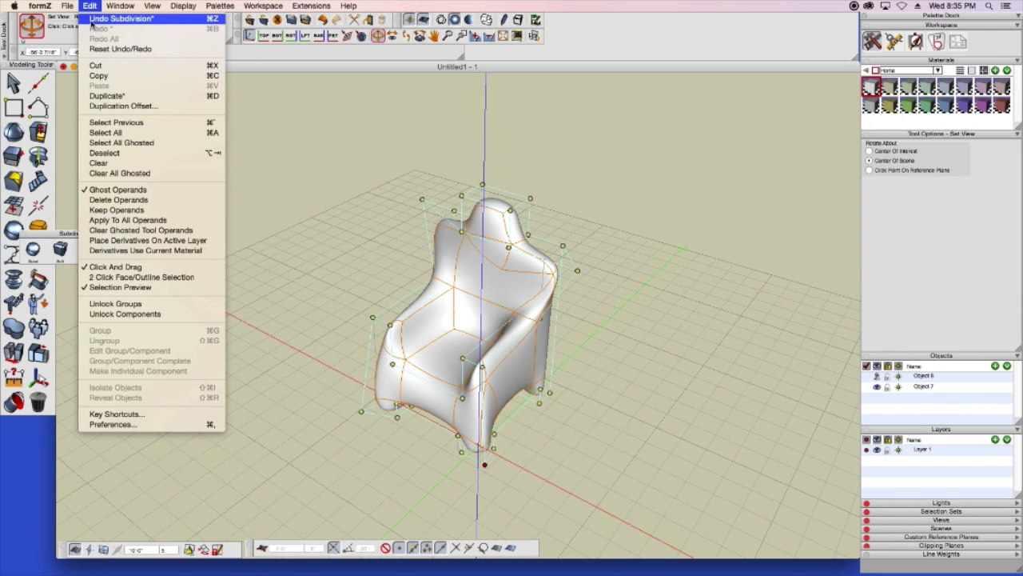
{"action": "left_click", "coordinate": [93, 20]}
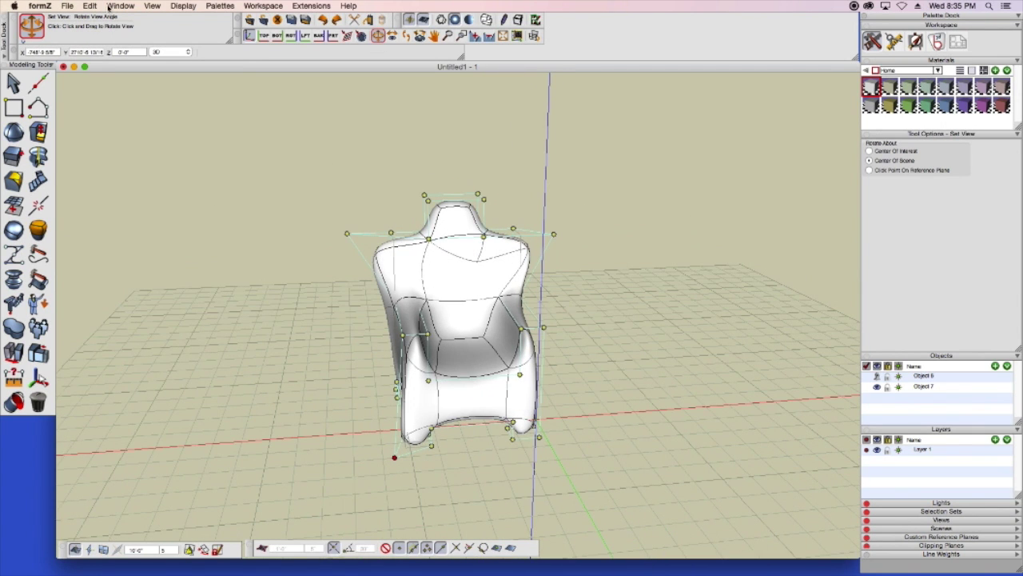
{"action": "left_click", "coordinate": [93, 6]}
{"action": "left_click", "coordinate": [97, 18]}
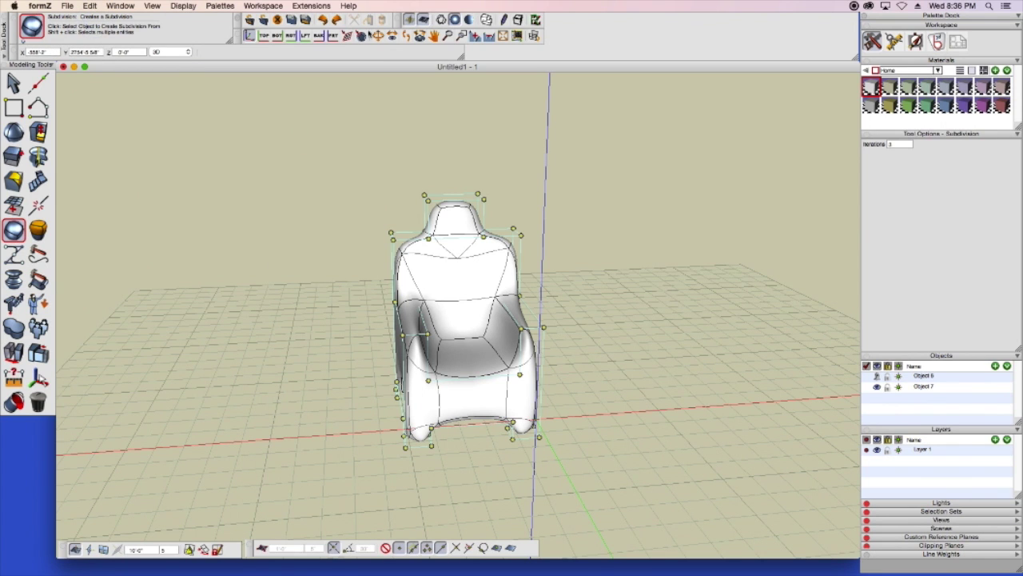
{"action": "left_click", "coordinate": [378, 35]}
{"action": "left_click_drag", "start_coordinate": [337, 217], "coordinate": [86, 291]}
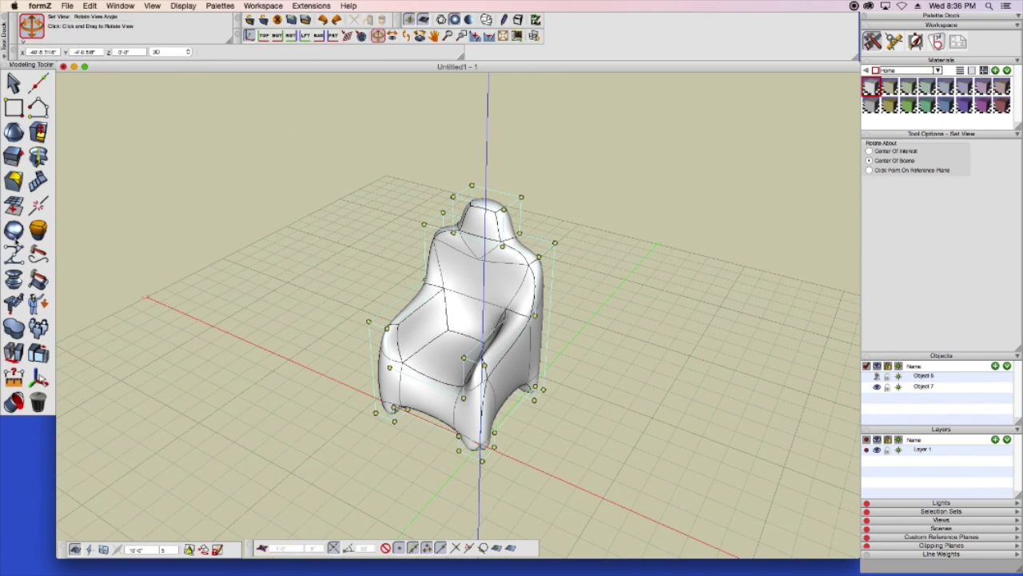
{"action": "left_click", "coordinate": [13, 231]}
{"action": "left_click", "coordinate": [18, 234]}
{"action": "left_click", "coordinate": [14, 231]}
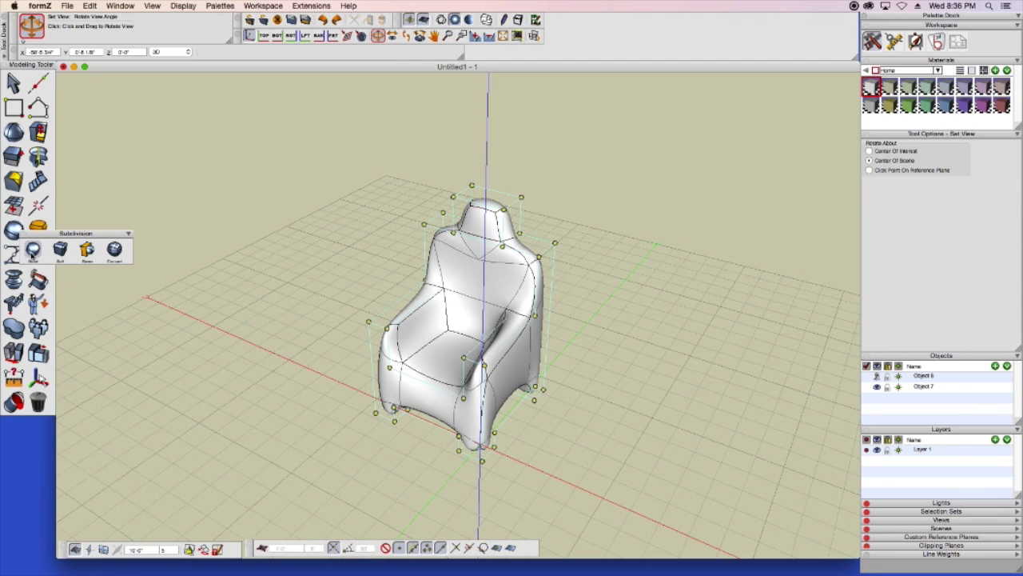
Use Subdivision Swap on Object 7 to show its blocky box control mesh
{"action": "left_click", "coordinate": [86, 249]}
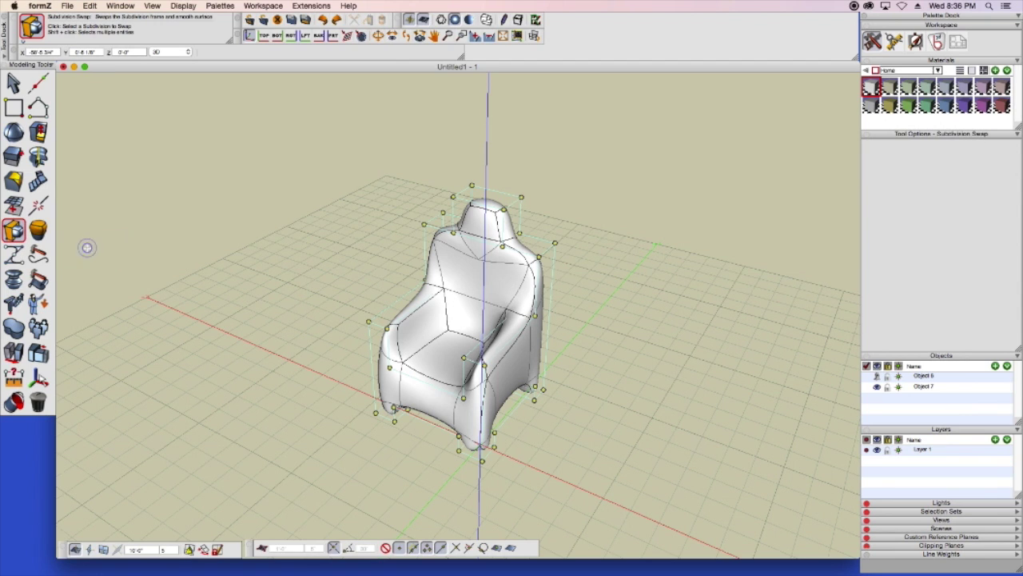
{"action": "mouse_move", "coordinate": [13, 254]}
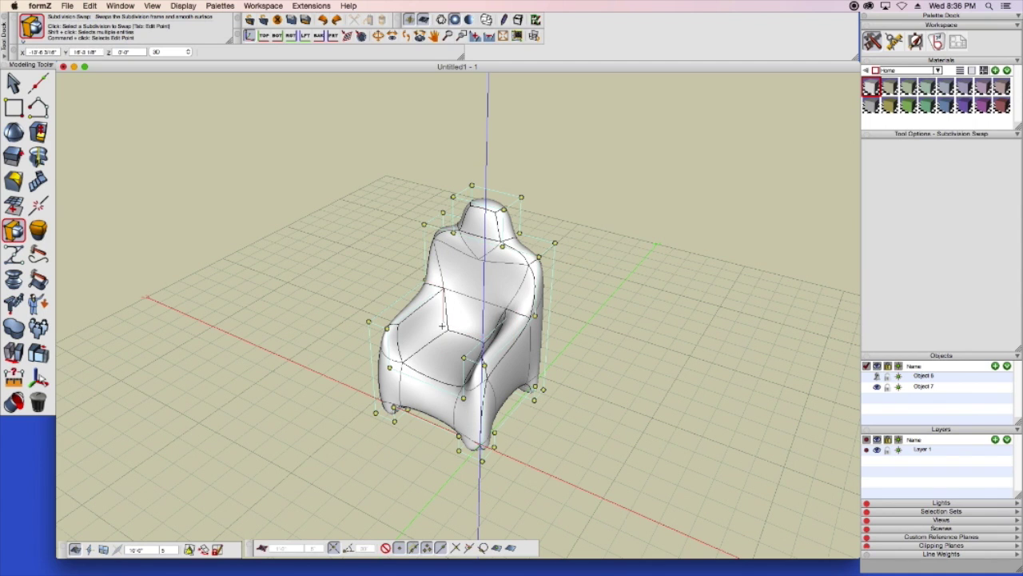
{"action": "left_click", "coordinate": [444, 355]}
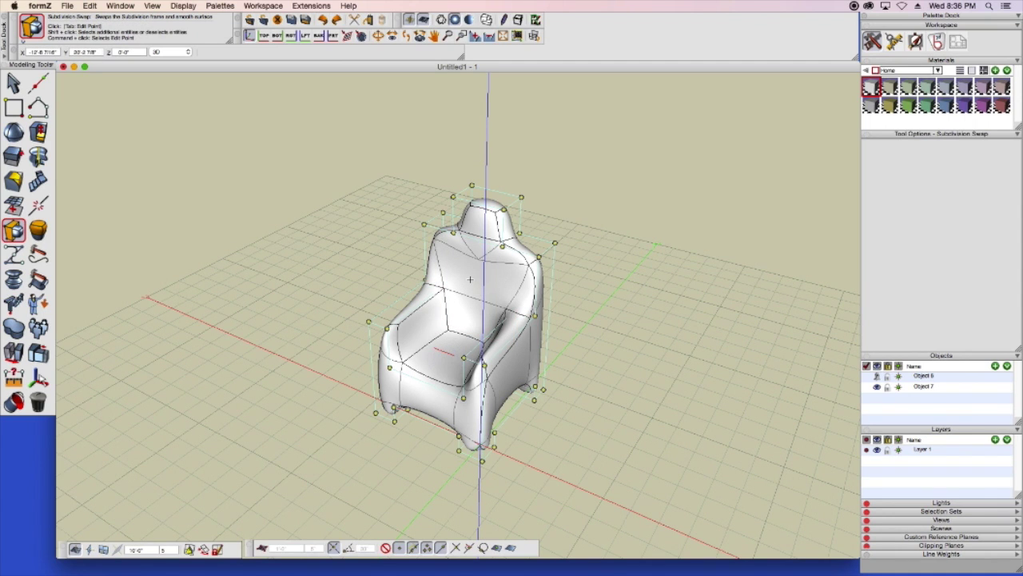
{"action": "left_click", "coordinate": [437, 256]}
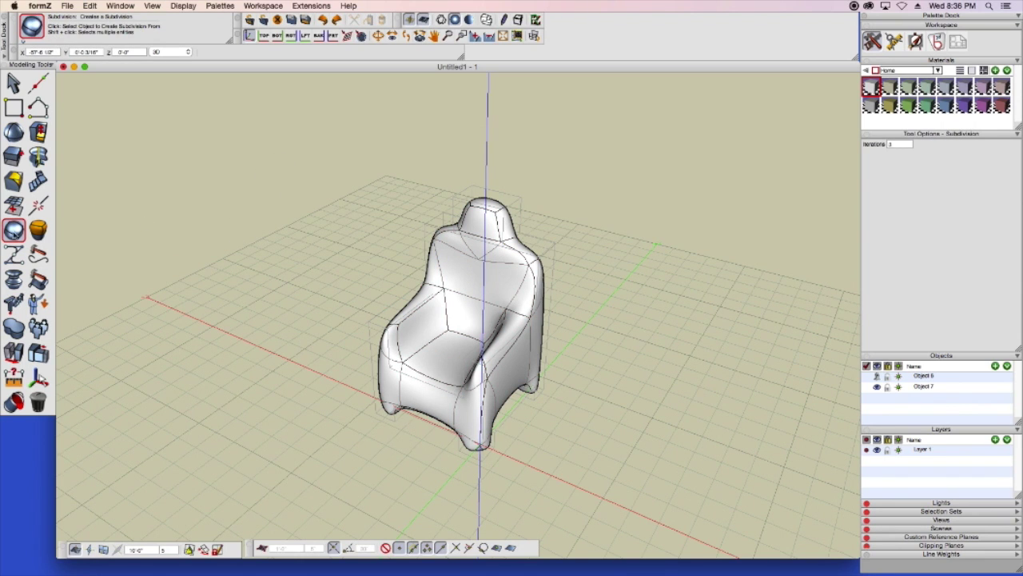
{"action": "left_click_drag", "start_coordinate": [13, 232], "coordinate": [85, 248]}
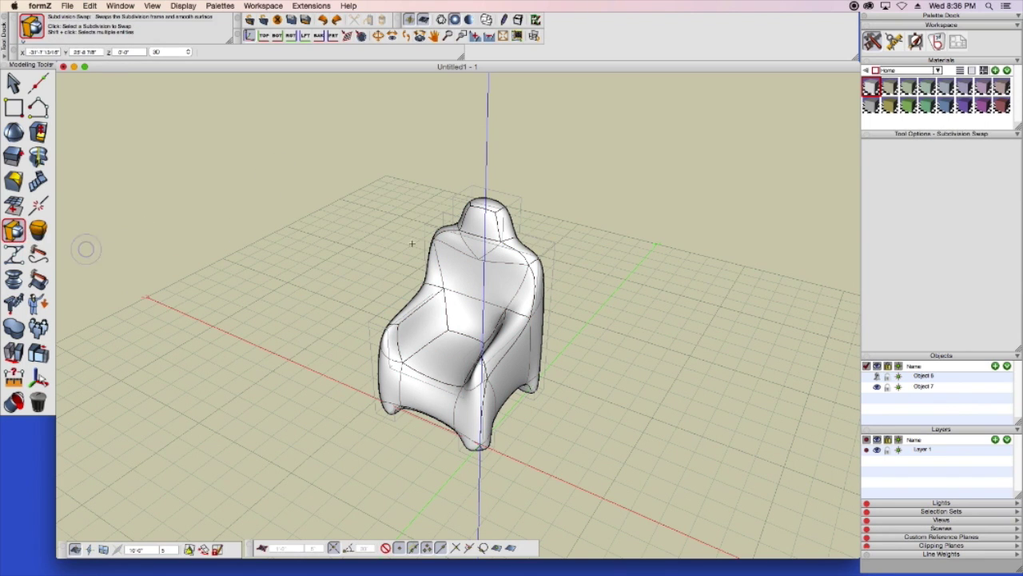
{"action": "left_click", "coordinate": [465, 265]}
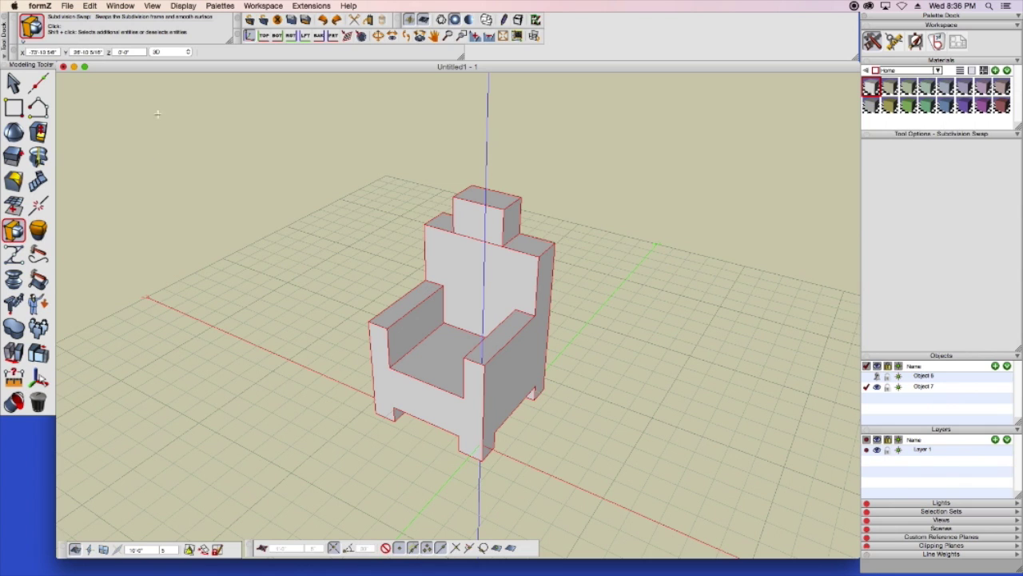
Bring up the Reshape tools flyout in Modeling Tools
{"action": "left_click_drag", "start_coordinate": [38, 132], "coordinate": [563, 222]}
{"action": "left_click_drag", "start_coordinate": [37, 132], "coordinate": [38, 132]}
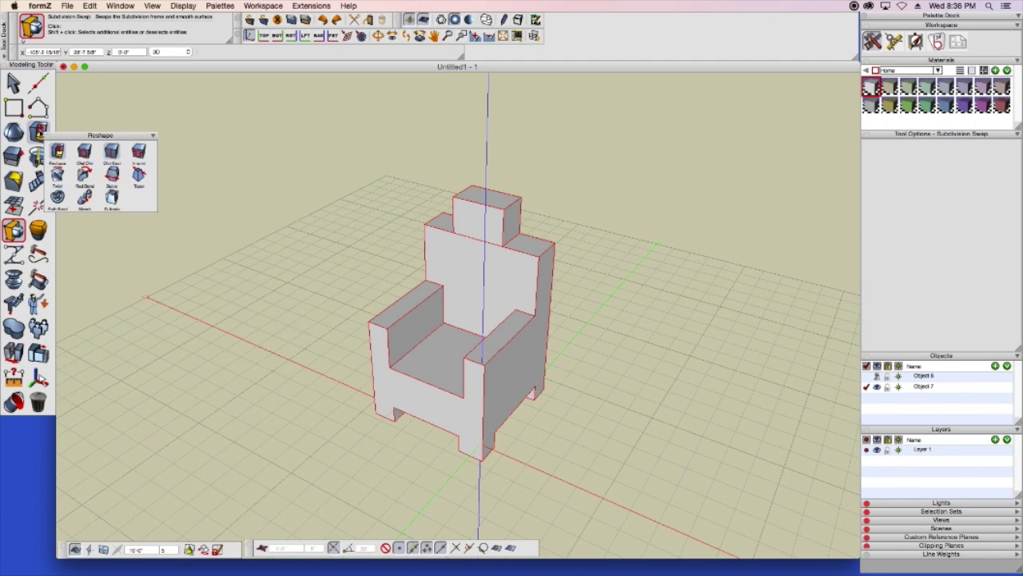
{"action": "left_click_drag", "start_coordinate": [38, 131], "coordinate": [535, 127]}
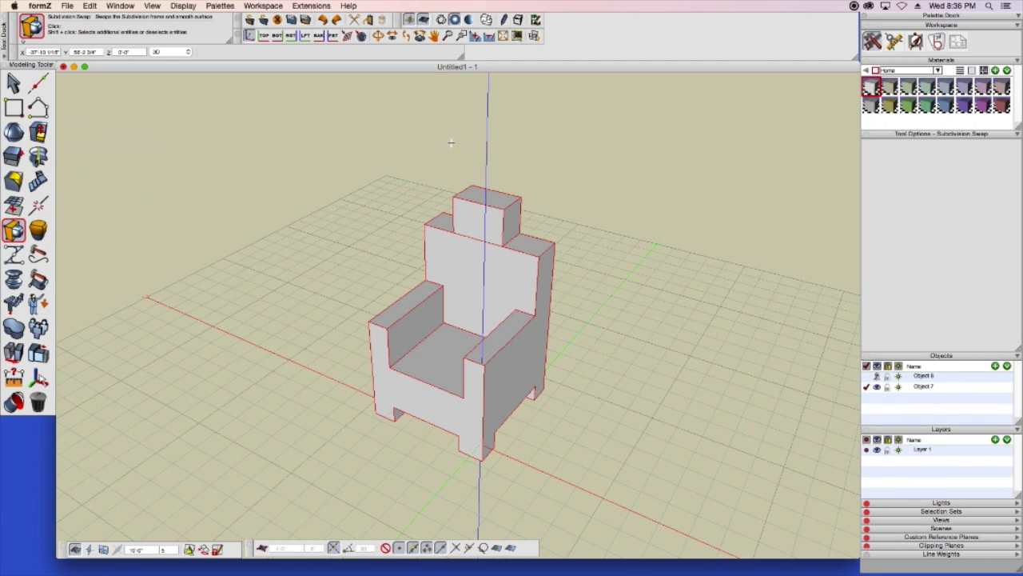
{"action": "left_click", "coordinate": [38, 132]}
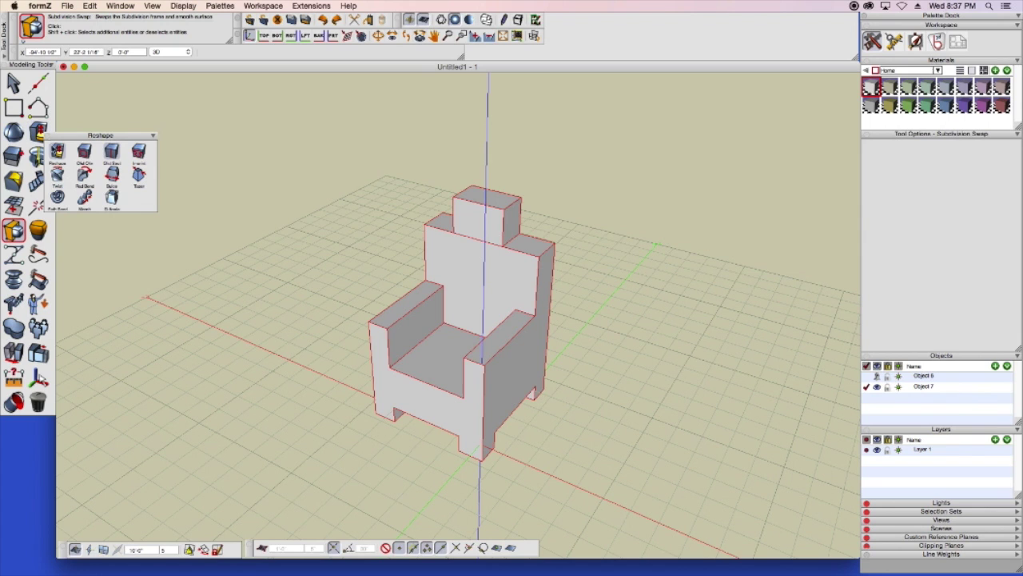
Add an inset Offset Outline to the chair's near side face
{"action": "left_click_drag", "start_coordinate": [38, 132], "coordinate": [60, 153]}
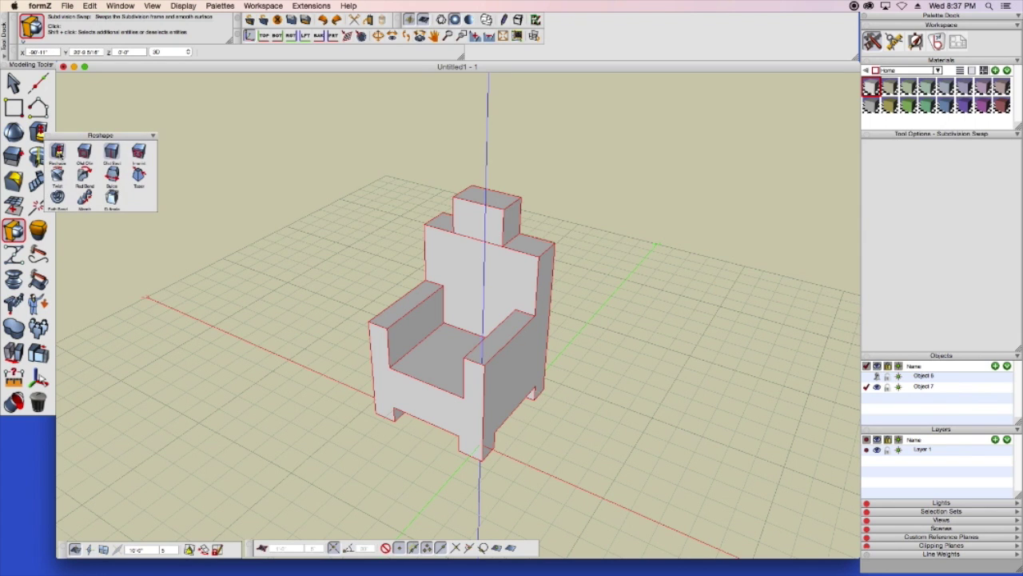
{"action": "left_click", "coordinate": [86, 152]}
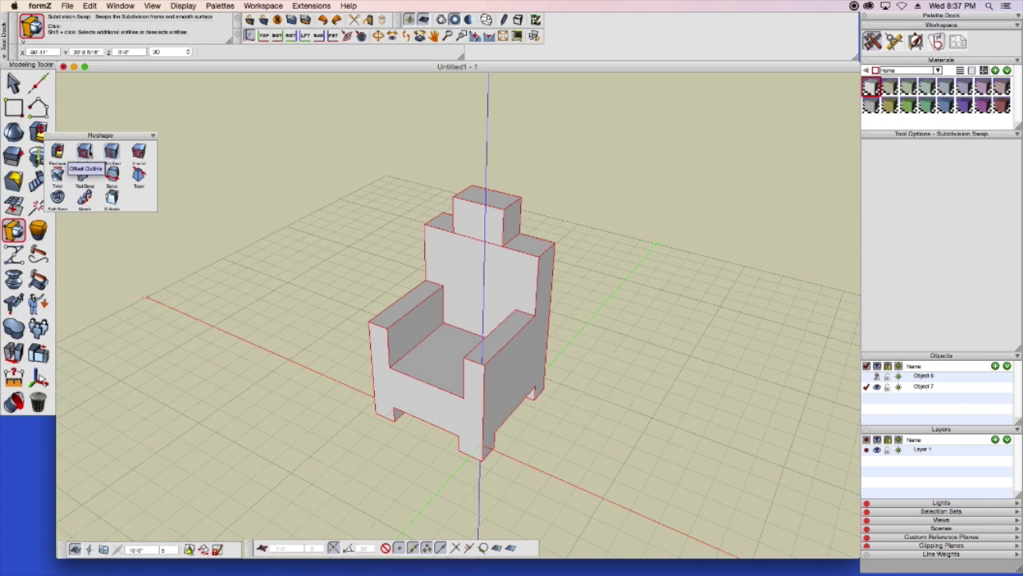
{"action": "left_click", "coordinate": [408, 389]}
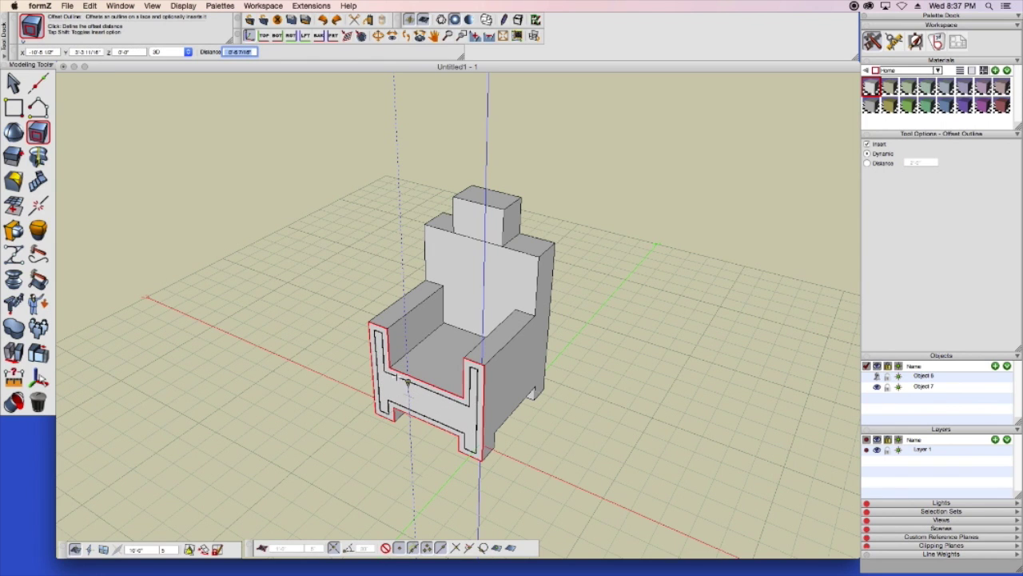
{"action": "left_click", "coordinate": [409, 382]}
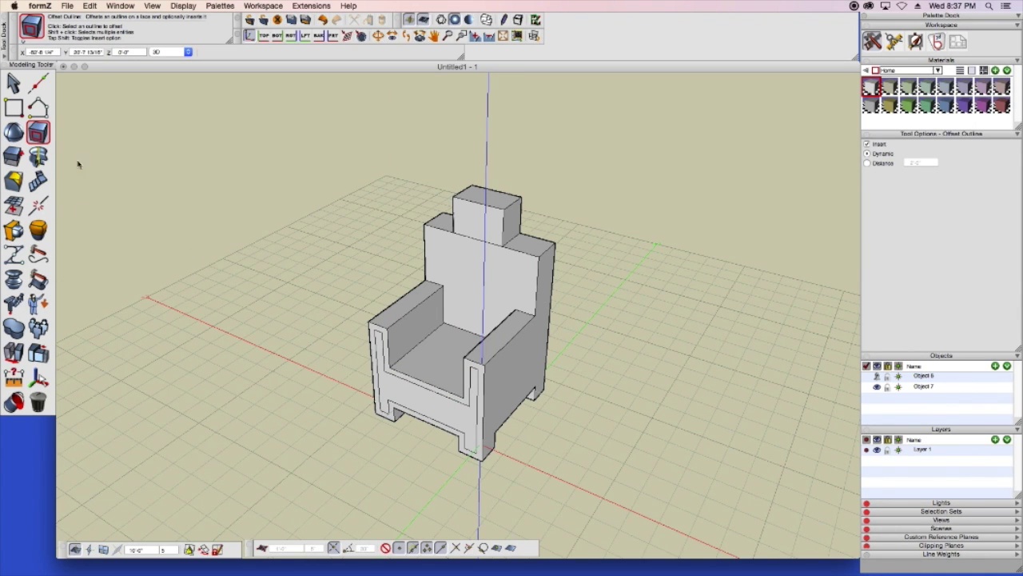
Push the inner side panel inward to leave a recessed panel inside a raised frame
{"action": "left_click", "coordinate": [38, 134]}
{"action": "left_click", "coordinate": [58, 152]}
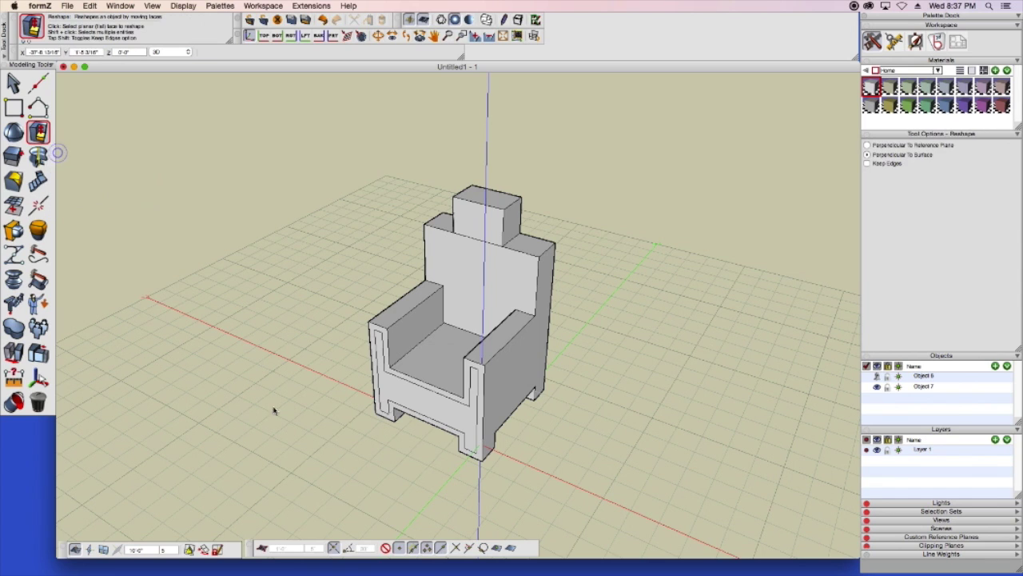
{"action": "left_click", "coordinate": [419, 408]}
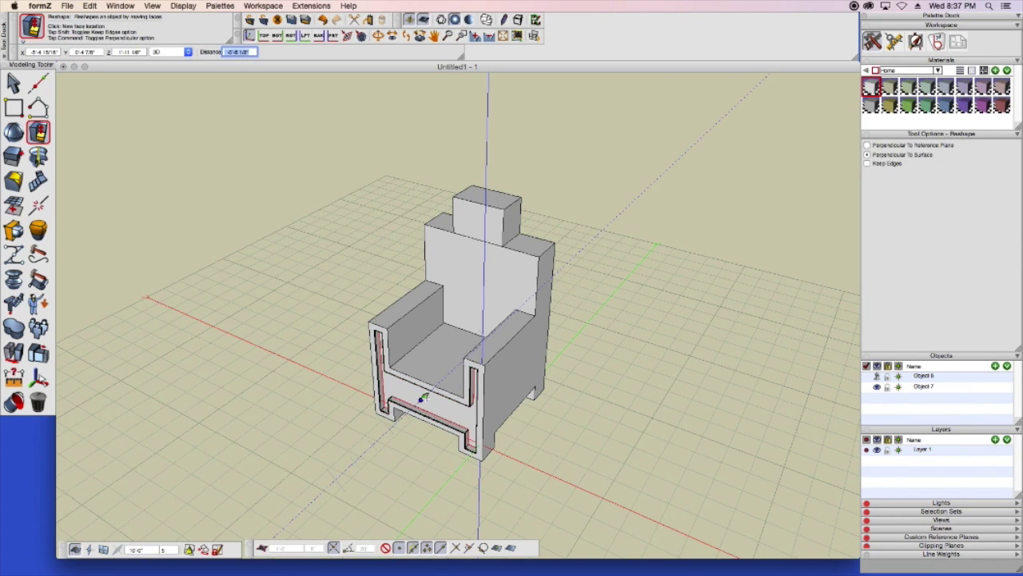
{"action": "left_click", "coordinate": [424, 398]}
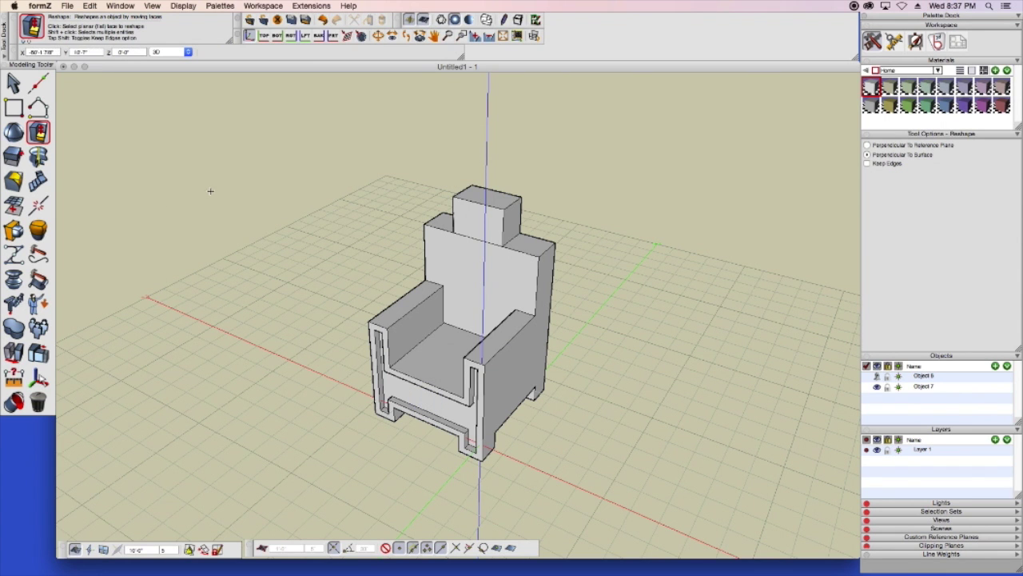
Orbit to the chair's side and add an inset offset outline to the side face
{"action": "left_click", "coordinate": [377, 36]}
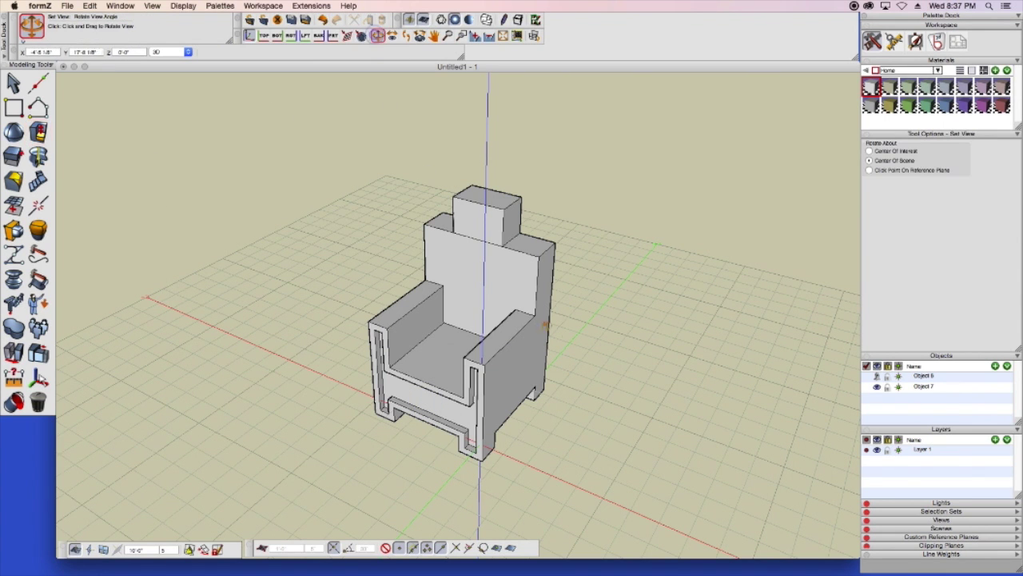
{"action": "left_click_drag", "start_coordinate": [575, 343], "coordinate": [379, 316]}
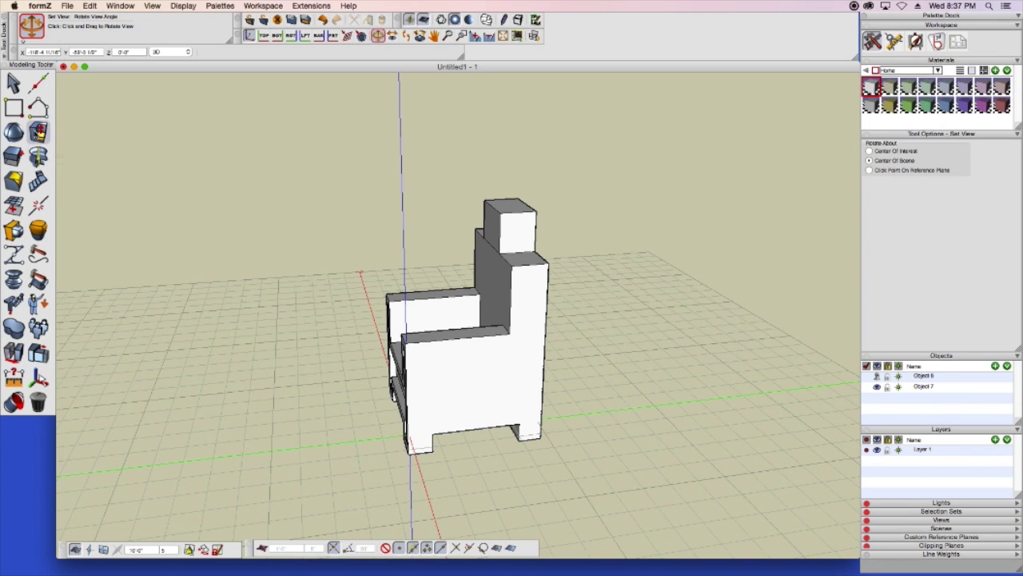
{"action": "left_click", "coordinate": [37, 132]}
{"action": "left_click", "coordinate": [37, 131]}
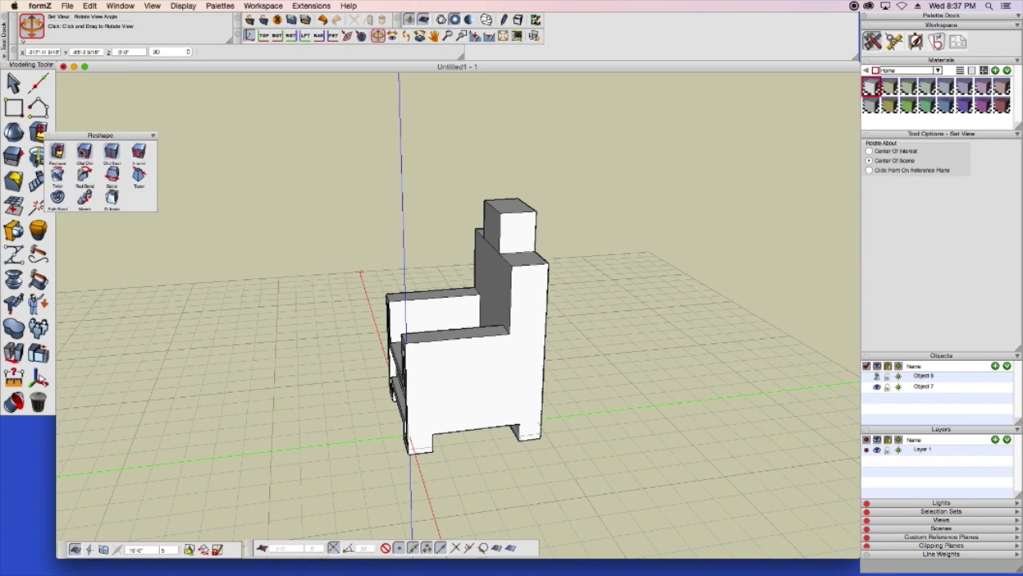
{"action": "left_click", "coordinate": [80, 151]}
{"action": "left_click", "coordinate": [476, 382]}
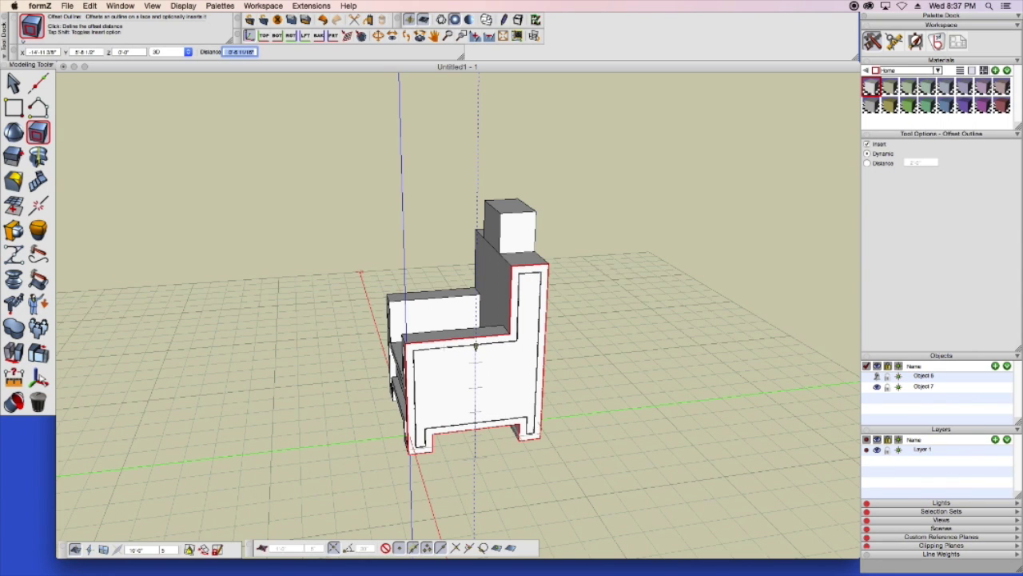
{"action": "left_click", "coordinate": [476, 348]}
Push the side face's inner panel inward to form a recess
{"action": "left_click", "coordinate": [37, 131]}
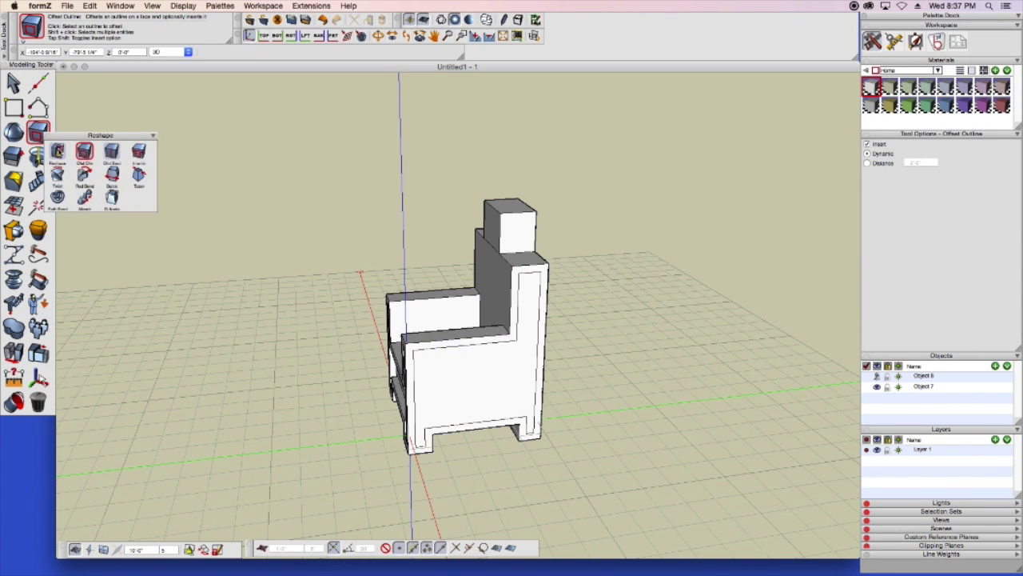
{"action": "left_click", "coordinate": [83, 169]}
{"action": "left_click", "coordinate": [478, 372]}
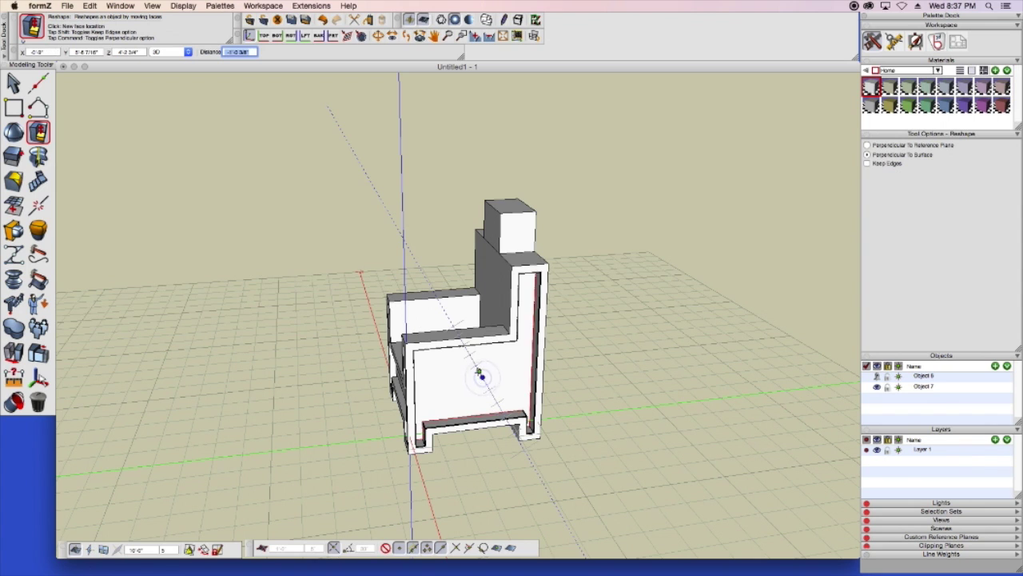
{"action": "left_click", "coordinate": [480, 374]}
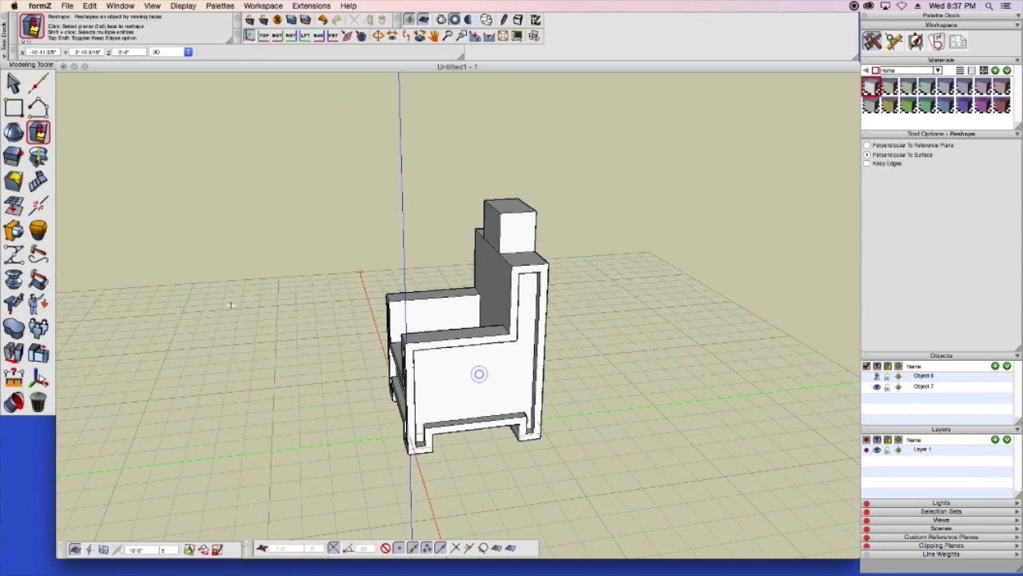
{"action": "left_click", "coordinate": [378, 37]}
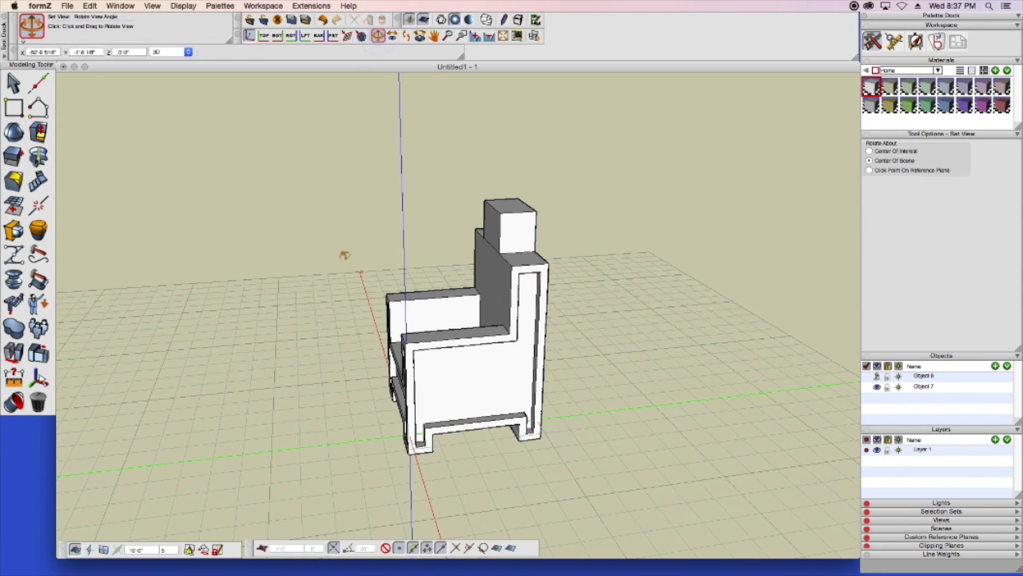
Orbit to the front and add an inset offset outline on the left side face
{"action": "left_click_drag", "start_coordinate": [323, 313], "coordinate": [600, 316]}
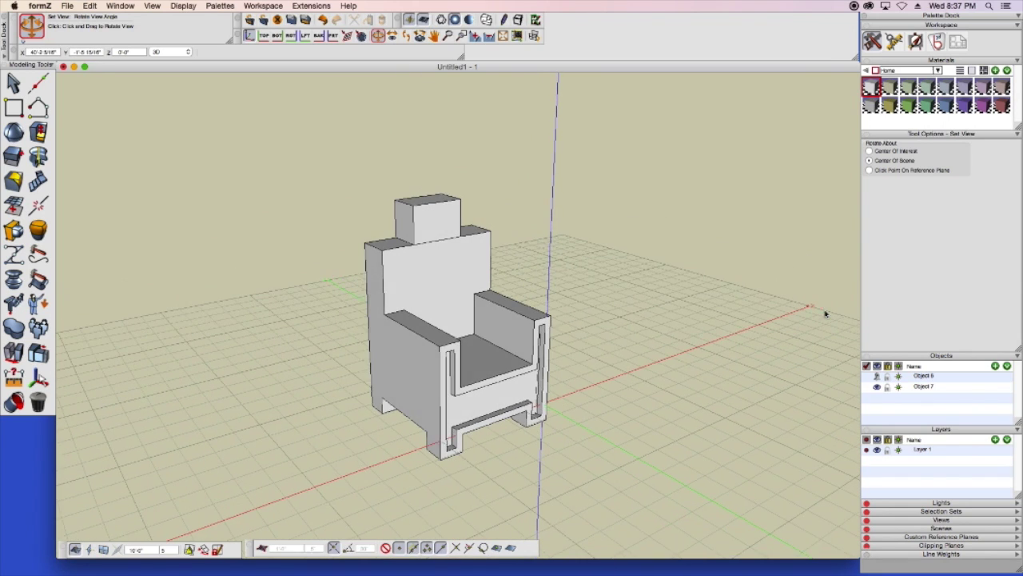
{"action": "left_click_drag", "start_coordinate": [38, 132], "coordinate": [73, 139]}
{"action": "left_click", "coordinate": [379, 351]}
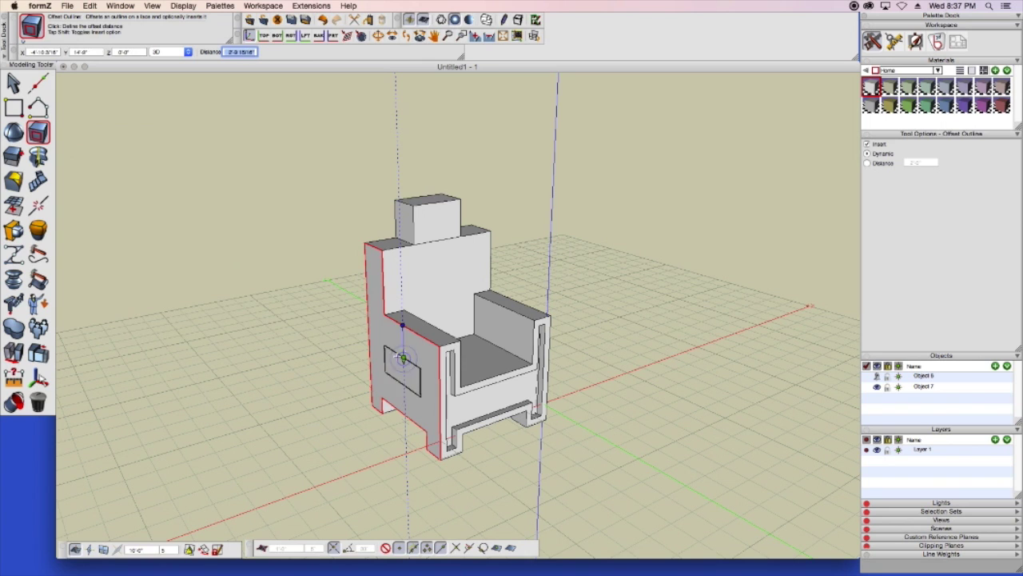
{"action": "left_click", "coordinate": [368, 312]}
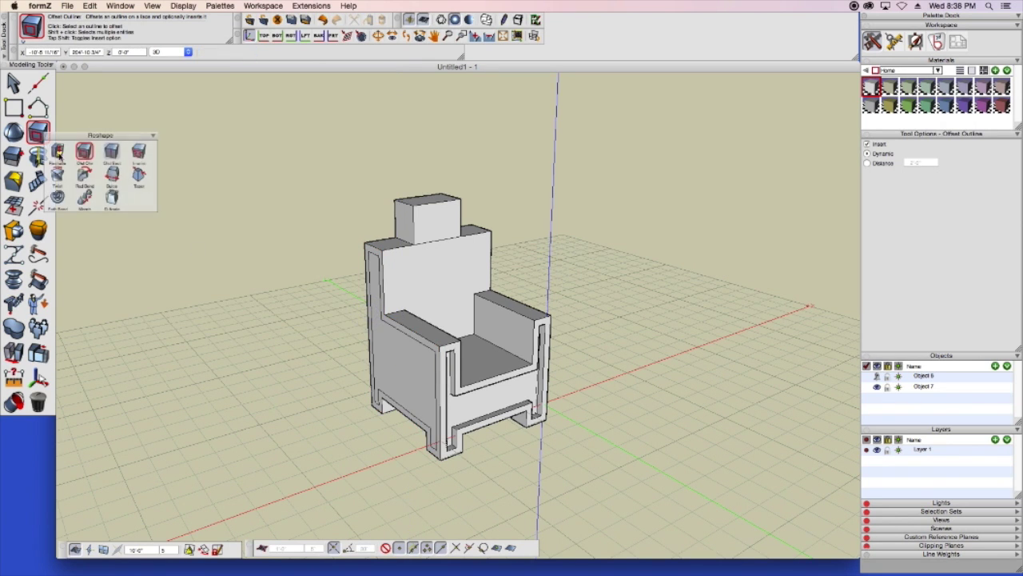
Push the left side's new inset panel inward as a recess
{"action": "left_click", "coordinate": [56, 154]}
{"action": "left_click", "coordinate": [397, 360]}
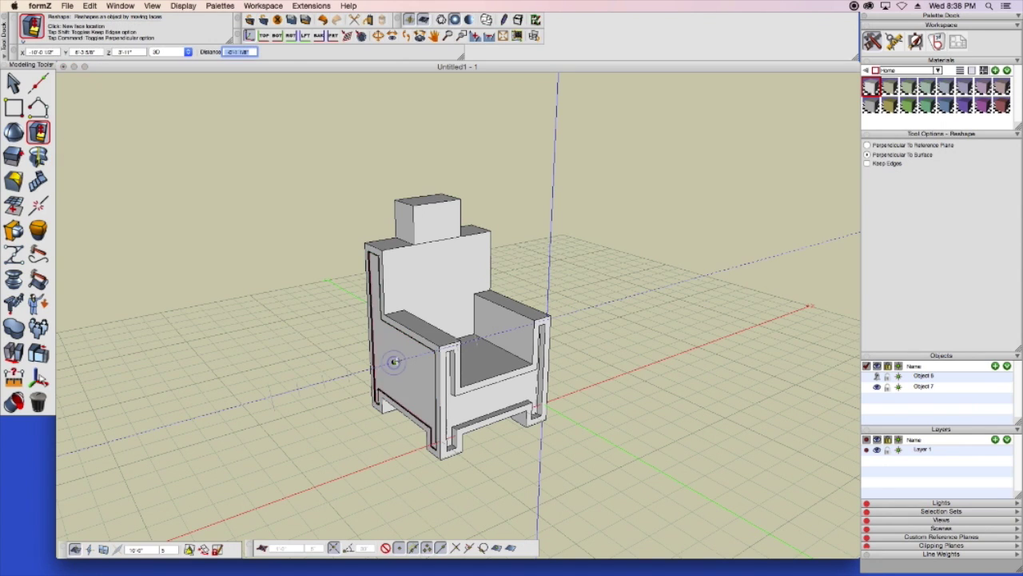
{"action": "left_click", "coordinate": [399, 357]}
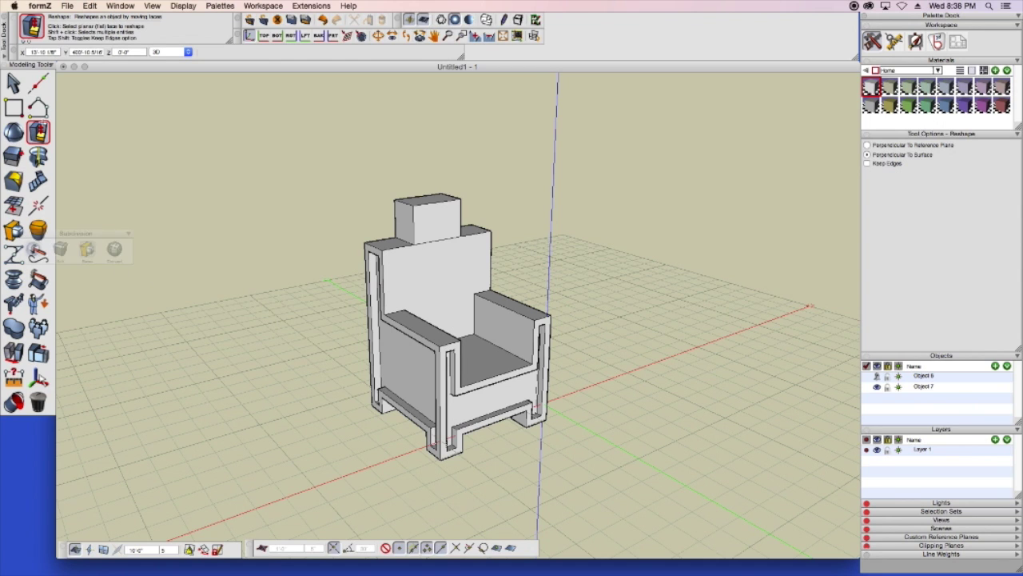
{"action": "left_click", "coordinate": [38, 133]}
Inset an offset outline on the chair back and move its inner panel to a new depth
{"action": "left_click", "coordinate": [84, 152]}
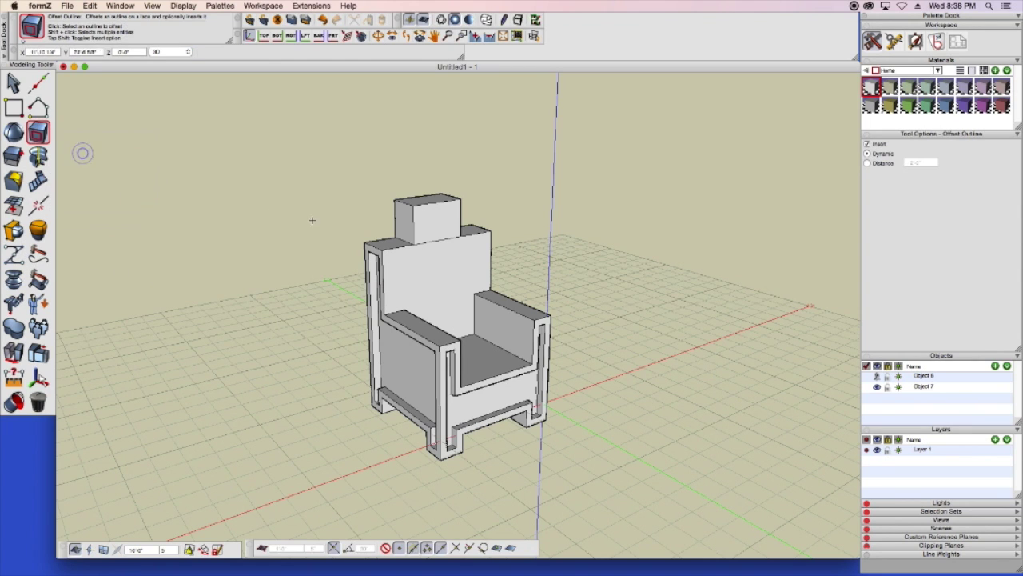
{"action": "left_click", "coordinate": [451, 285]}
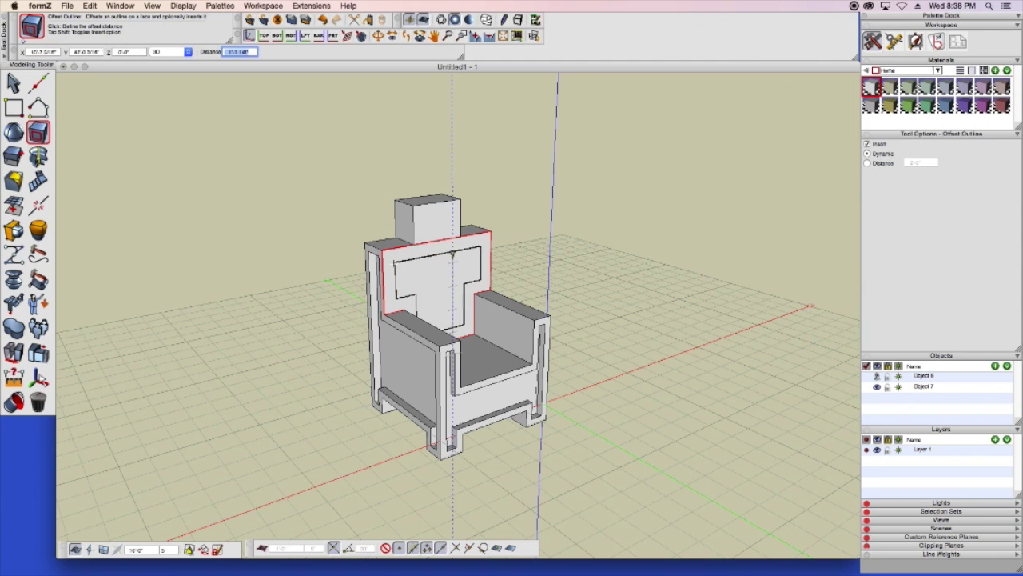
{"action": "left_click", "coordinate": [388, 260]}
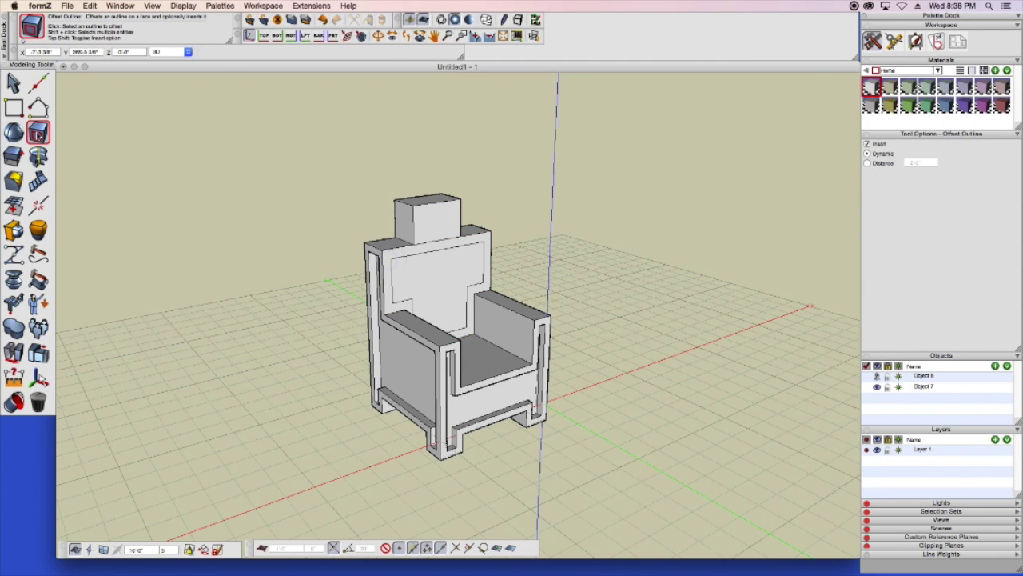
{"action": "left_click", "coordinate": [38, 133]}
{"action": "left_click", "coordinate": [59, 151]}
{"action": "left_click", "coordinate": [427, 270]}
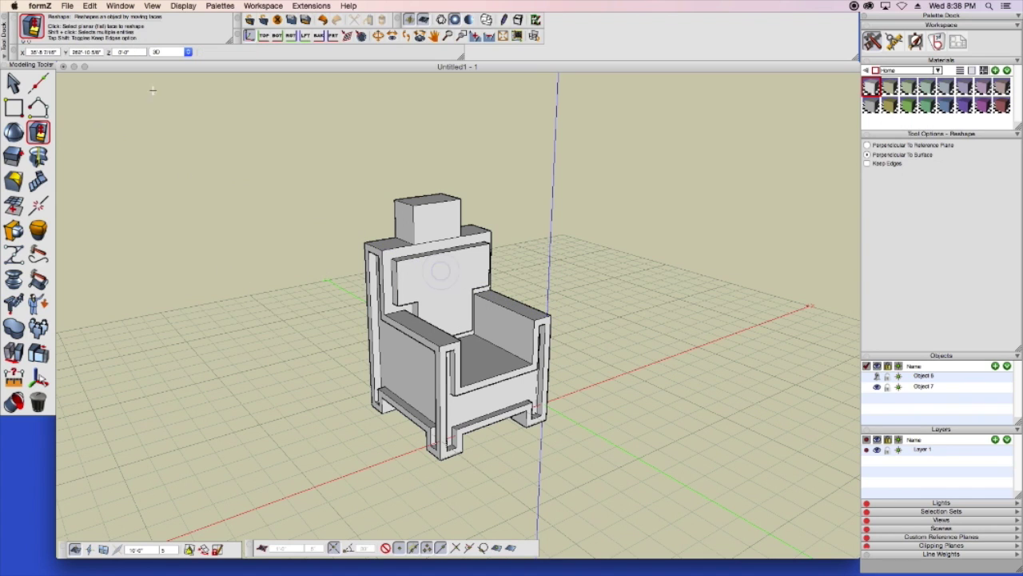
Add an inset offset outline panel to the headrest front
{"action": "left_click", "coordinate": [38, 134]}
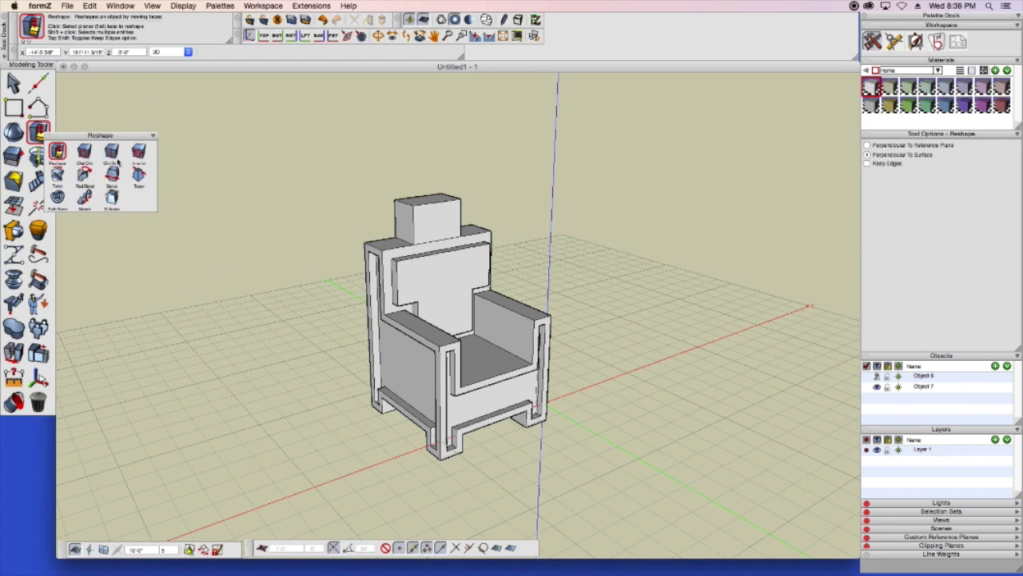
{"action": "left_click", "coordinate": [84, 151]}
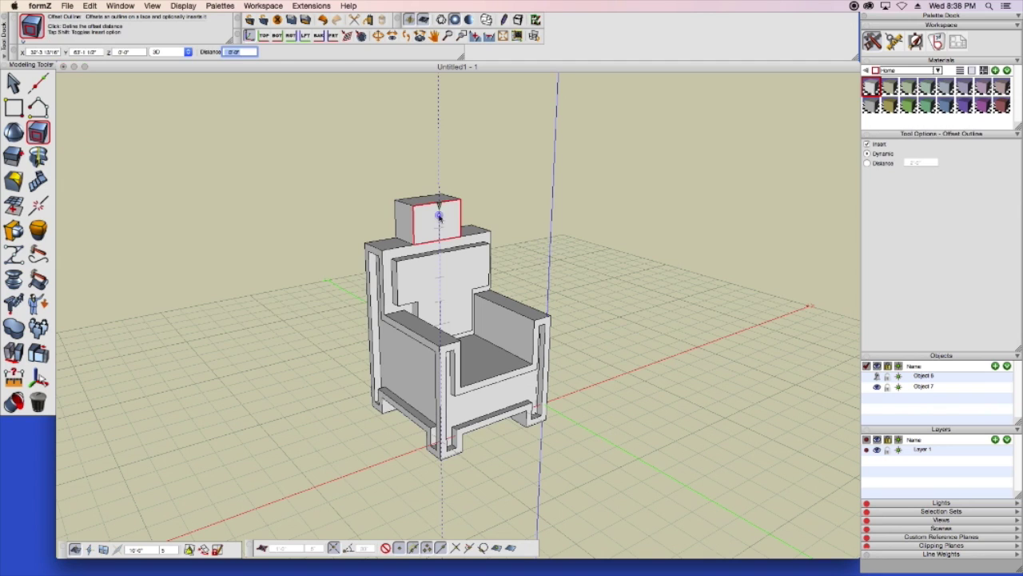
{"action": "left_click", "coordinate": [437, 220]}
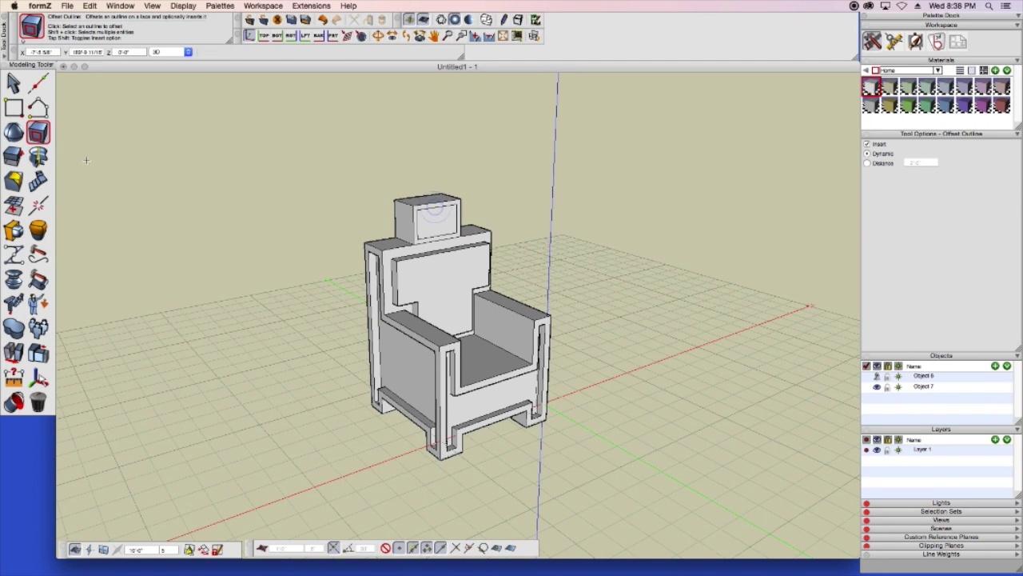
{"action": "left_click", "coordinate": [38, 134]}
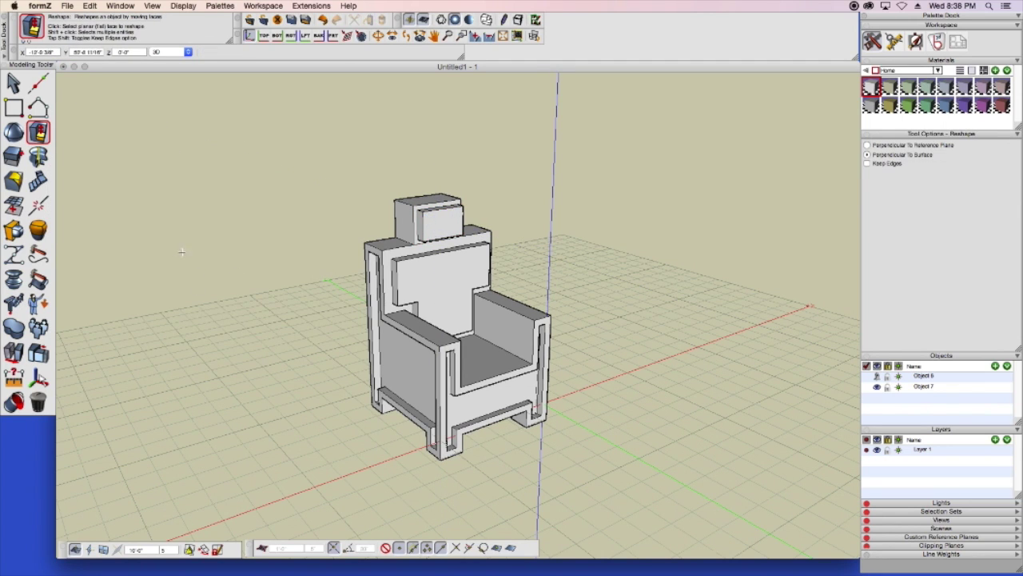
{"action": "left_click", "coordinate": [14, 229]}
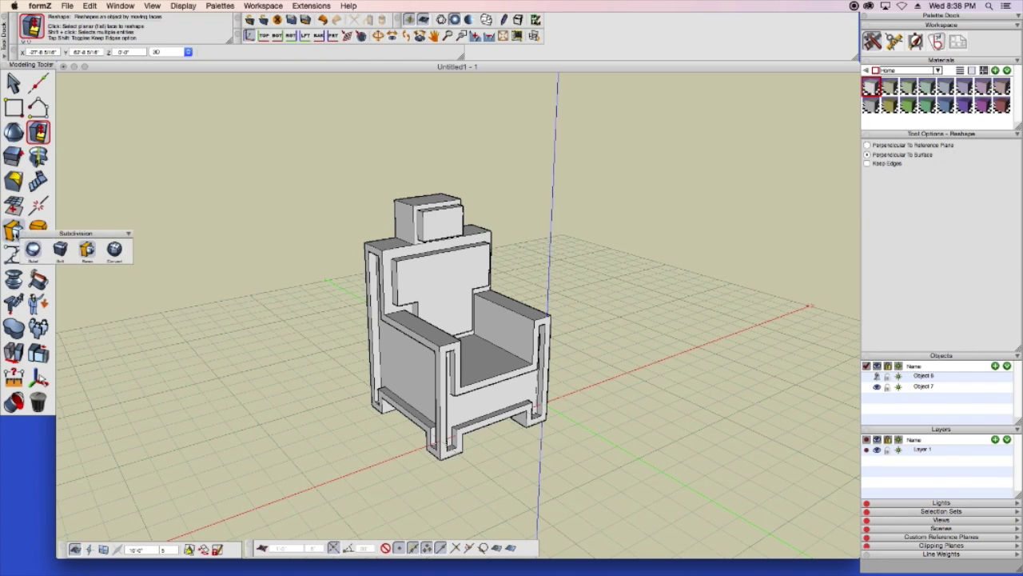
From a front view, subdivide the paneled chair into smooth Object 8 and deselect its control cage
{"action": "left_click", "coordinate": [34, 249]}
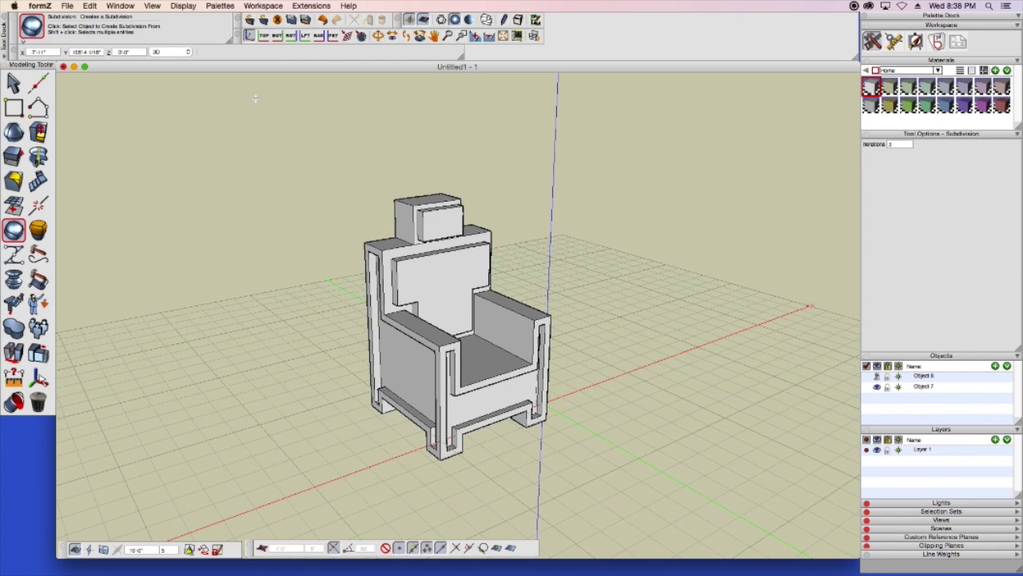
{"action": "left_click", "coordinate": [377, 35]}
{"action": "left_click_drag", "start_coordinate": [640, 140], "coordinate": [91, 172]}
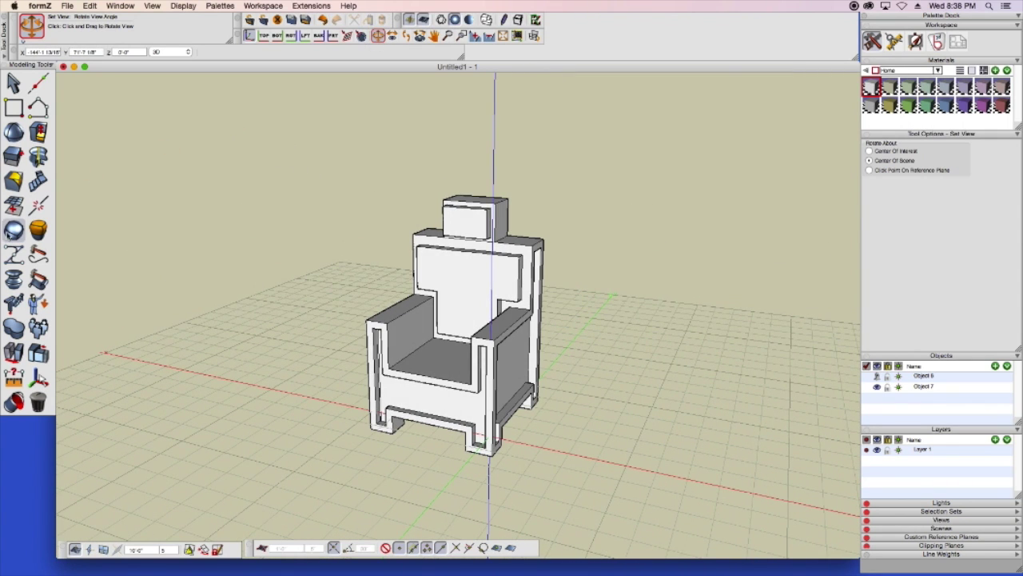
{"action": "left_click", "coordinate": [16, 229]}
{"action": "left_click", "coordinate": [403, 315]}
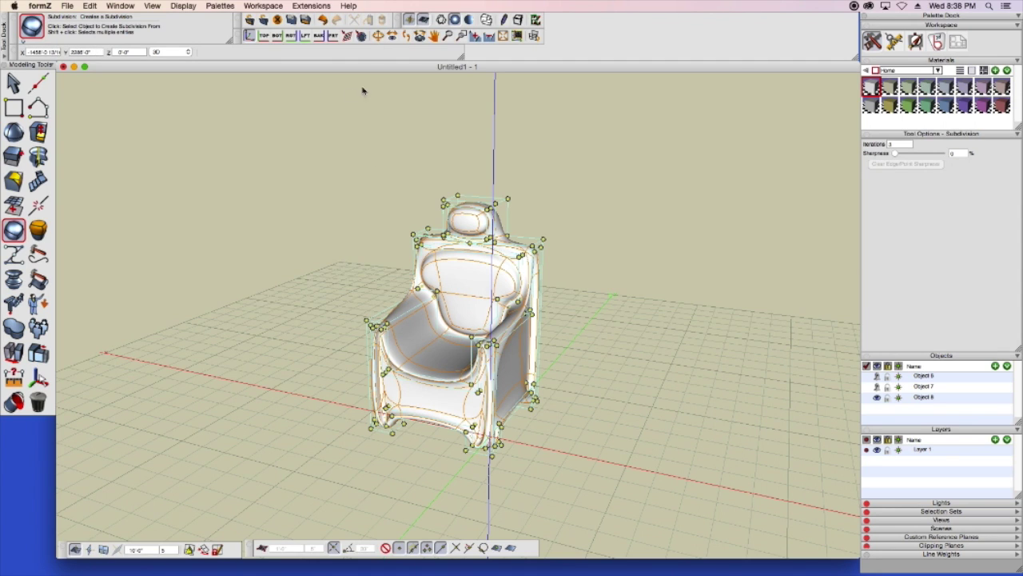
{"action": "left_click", "coordinate": [22, 86]}
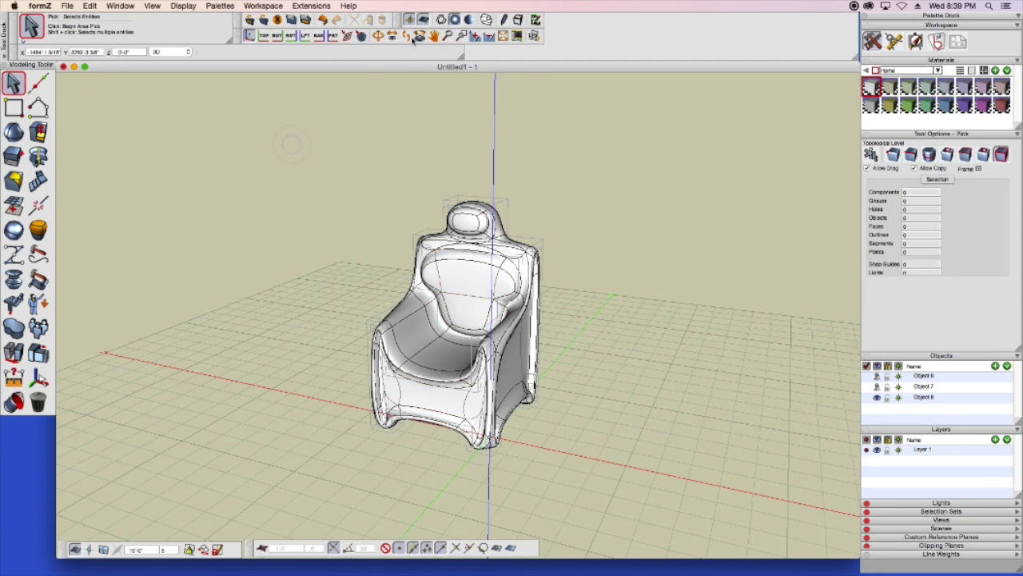
Orbit around the smooth chair to inspect its front-right side
{"action": "middle_click_drag", "start_coordinate": [288, 145], "coordinate": [333, 305]}
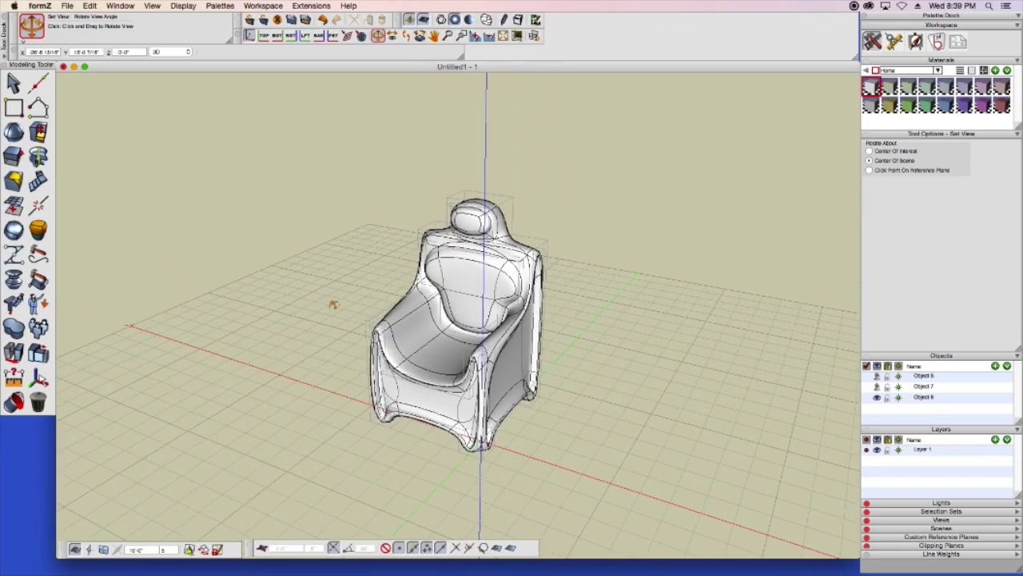
{"action": "middle_click_drag", "start_coordinate": [370, 272], "coordinate": [371, 269]}
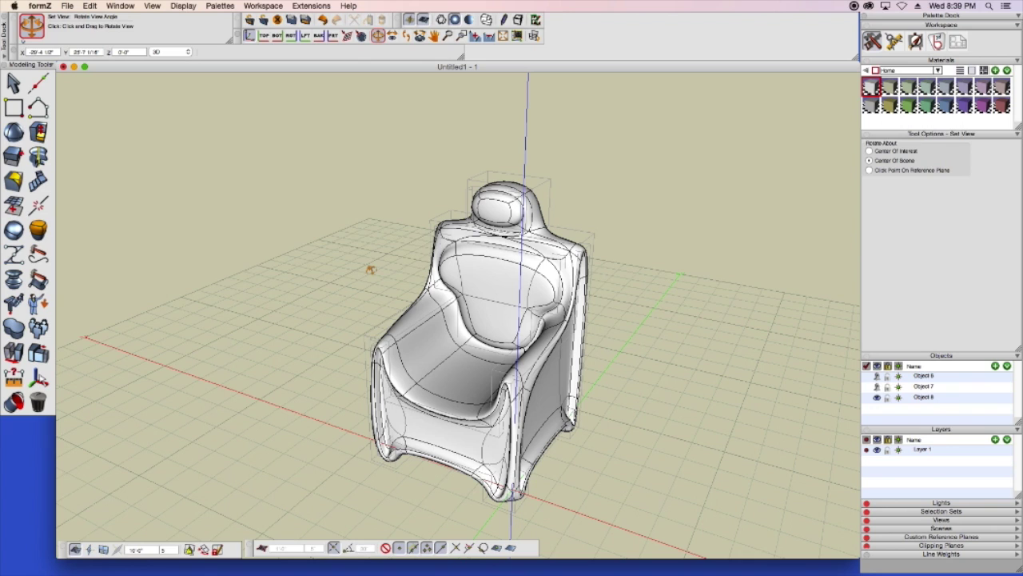
{"action": "left_click_drag", "start_coordinate": [326, 256], "coordinate": [327, 258]}
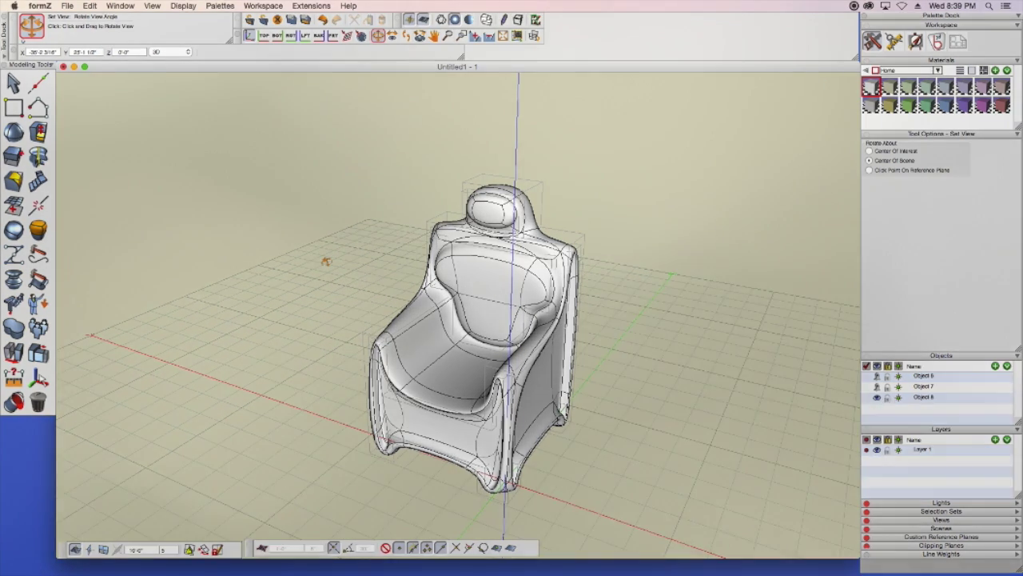